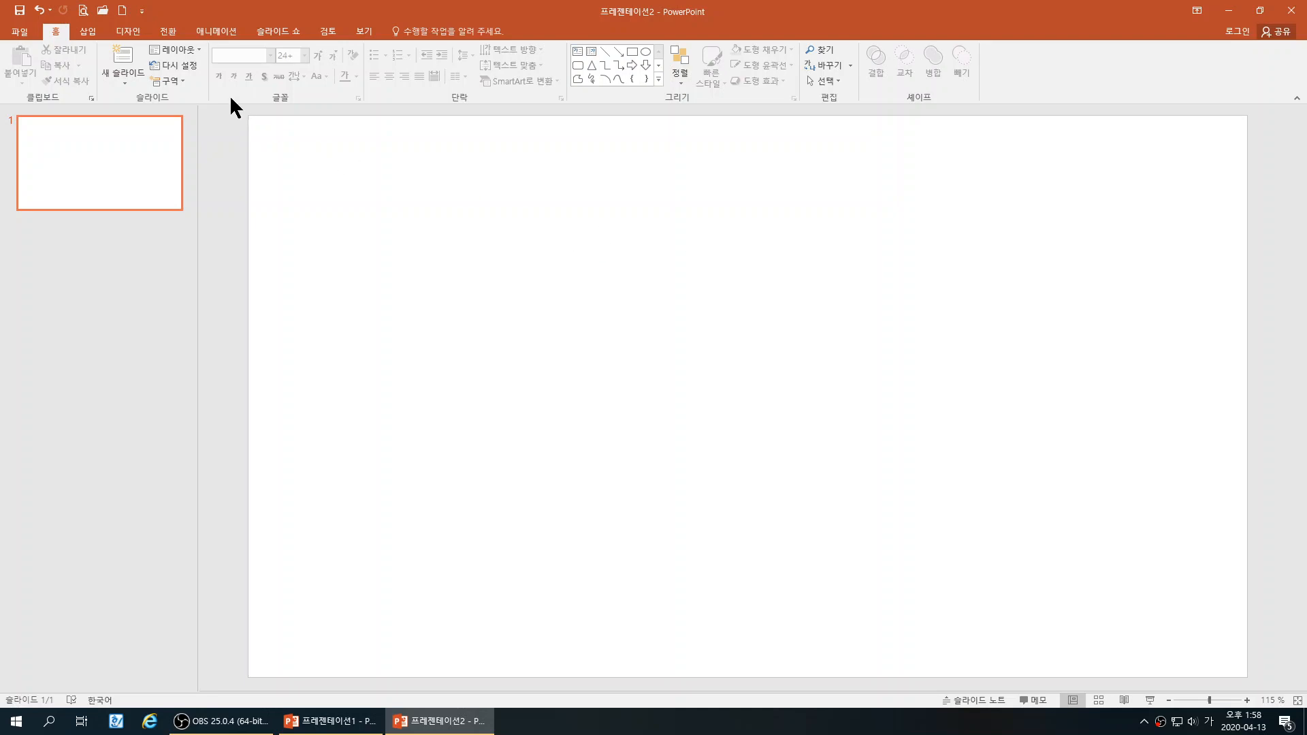
Try the grey theme with the angled black and blue stripes, and return the presentation to the plain white Office theme
{"action": "left_click", "coordinate": [135, 40]}
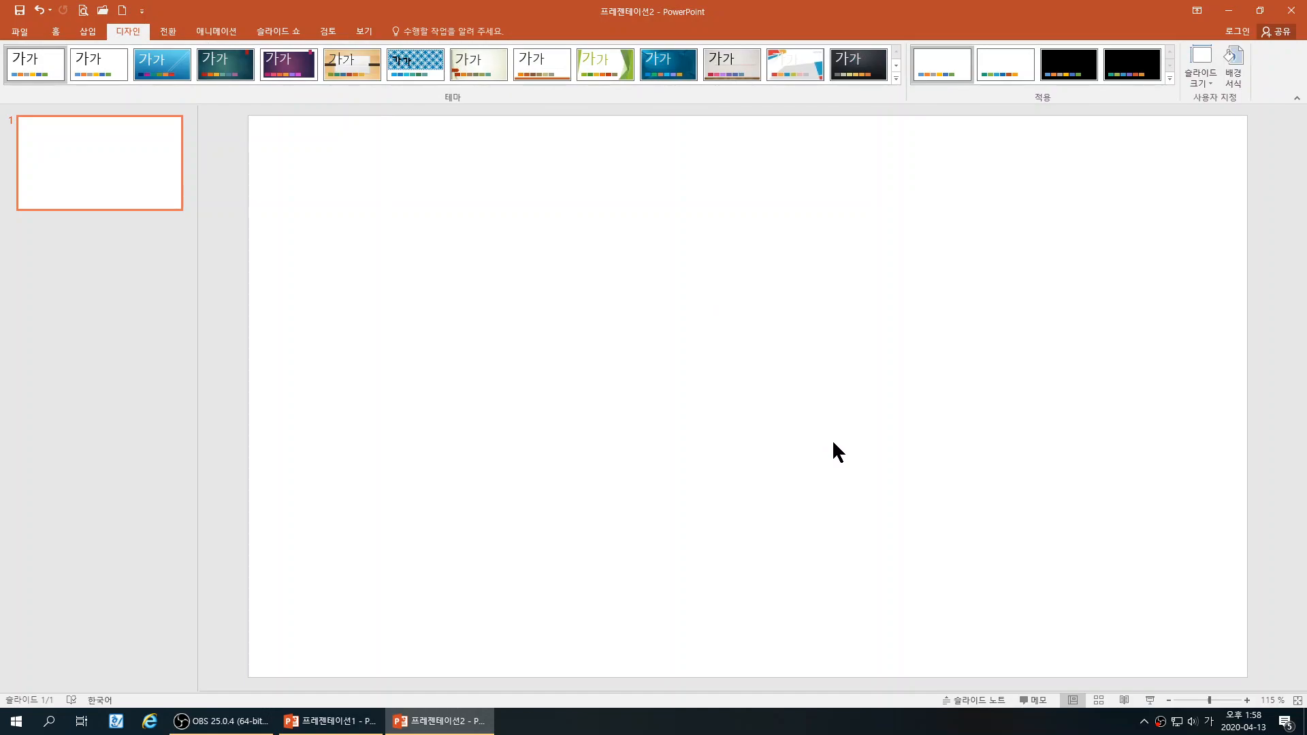
{"action": "left_click", "coordinate": [895, 79]}
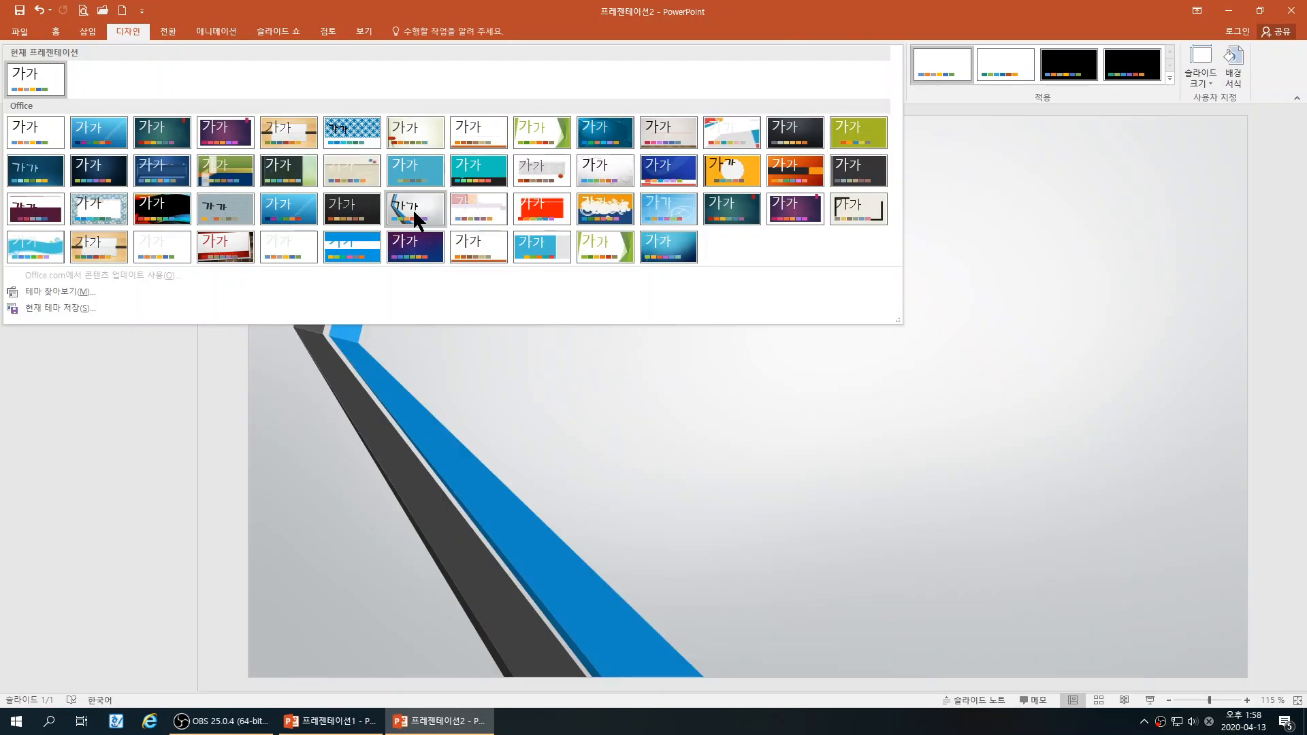
{"action": "left_click", "coordinate": [416, 221]}
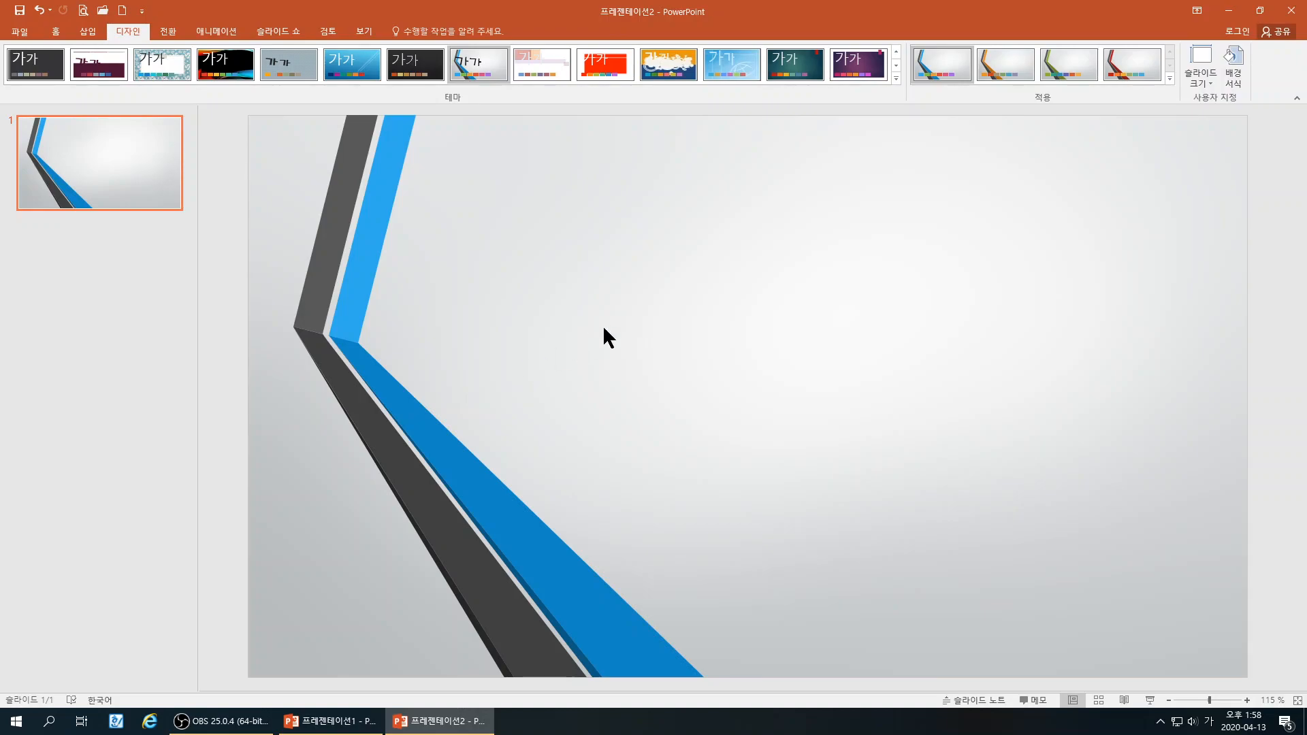
{"action": "left_click", "coordinate": [896, 78]}
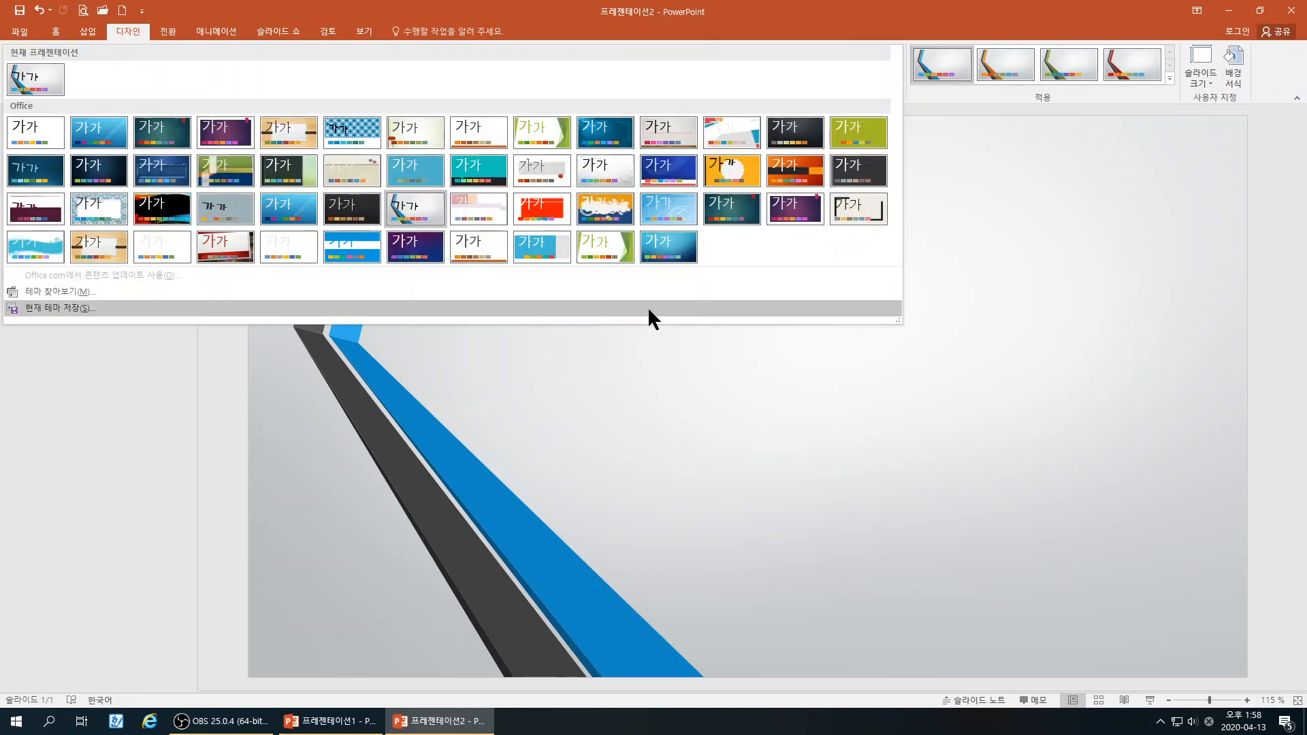
{"action": "left_click", "coordinate": [25, 134]}
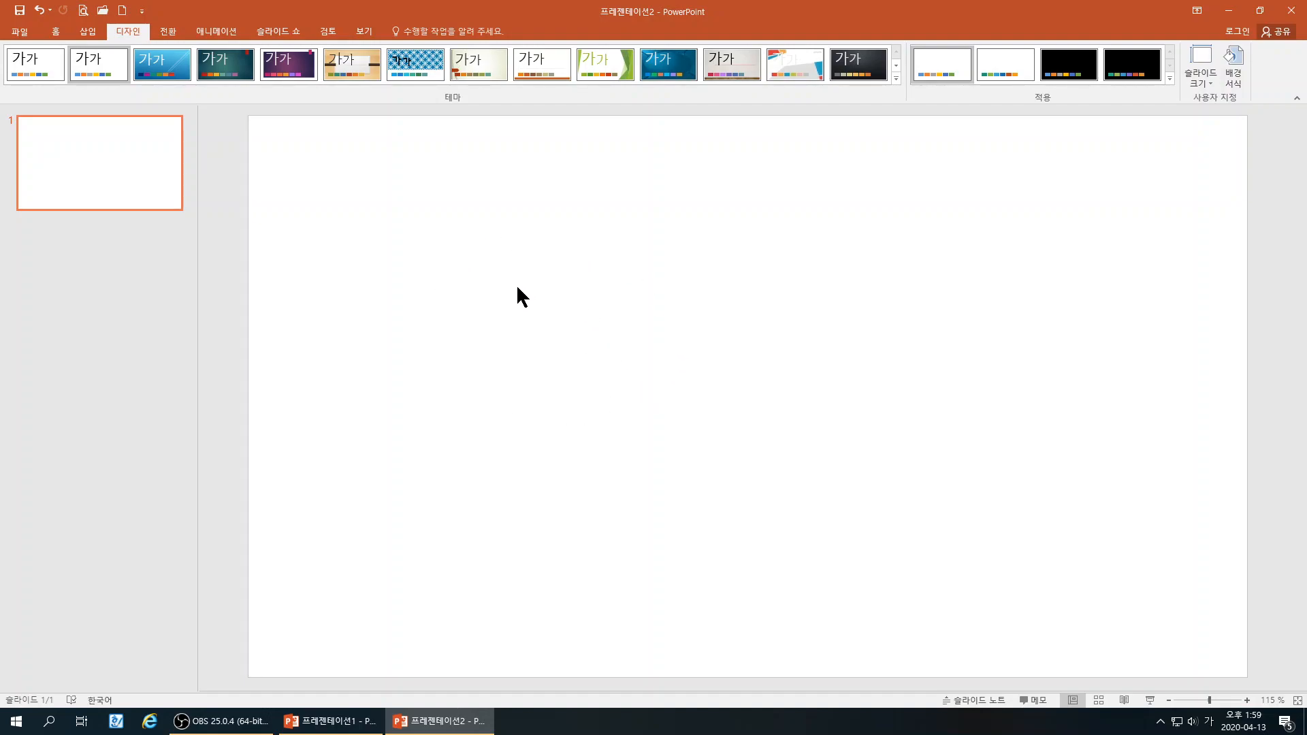
Switch to the 프레젠테이션1 presentation and open the background formatting options for slide 1
{"action": "left_click", "coordinate": [330, 721]}
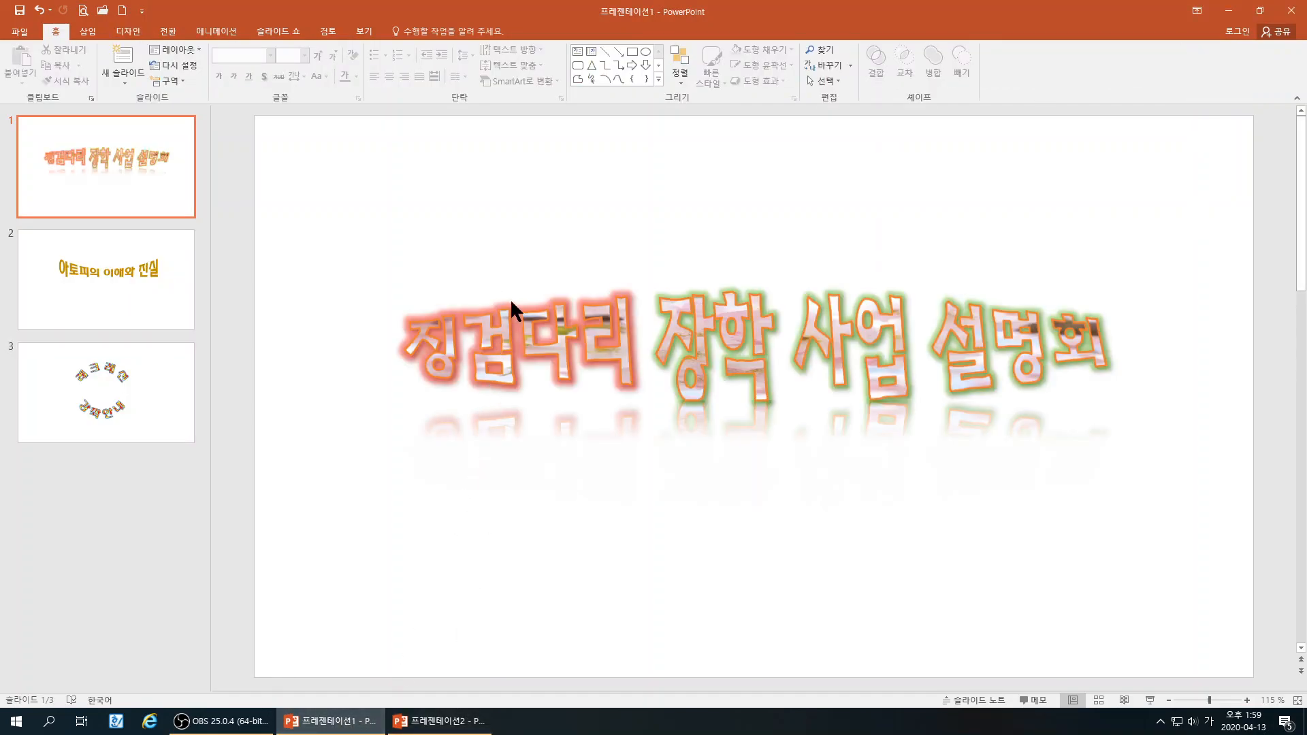
{"action": "right_click", "coordinate": [513, 297]}
{"action": "right_click", "coordinate": [488, 280]}
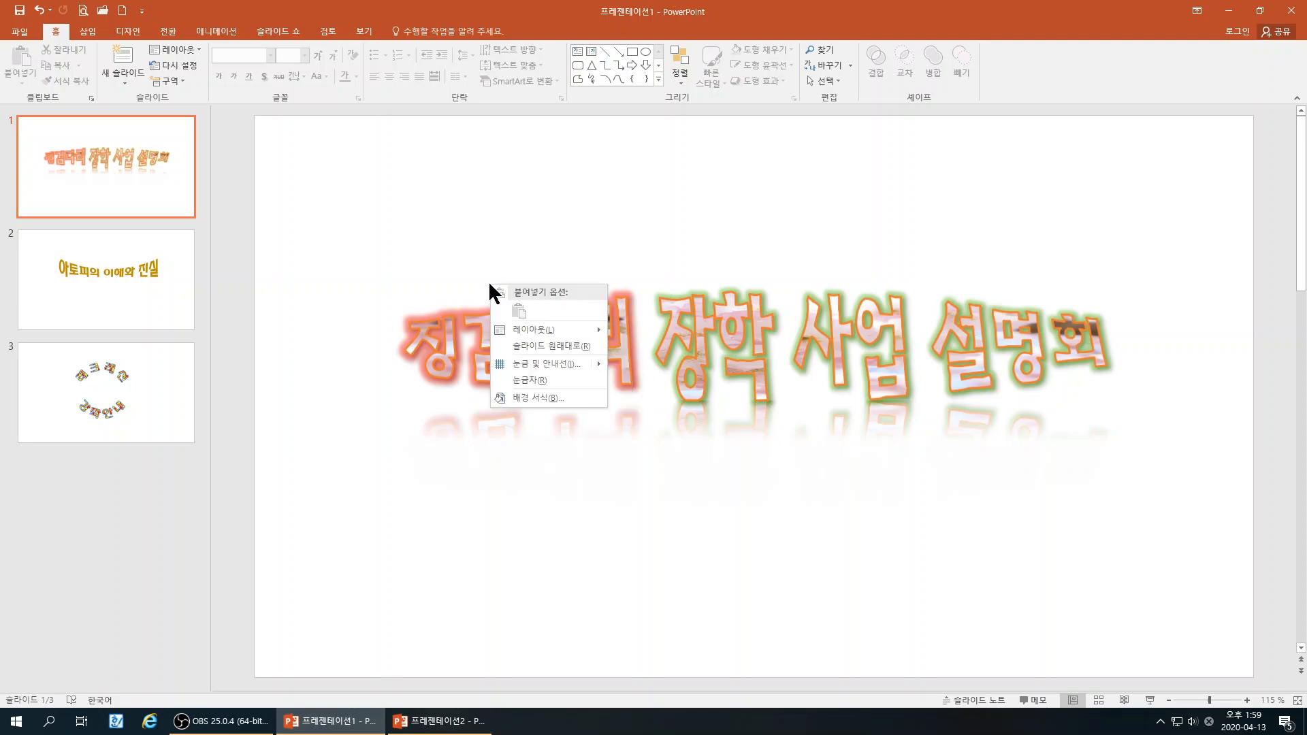
{"action": "left_click", "coordinate": [471, 355]}
{"action": "left_click", "coordinate": [462, 349]}
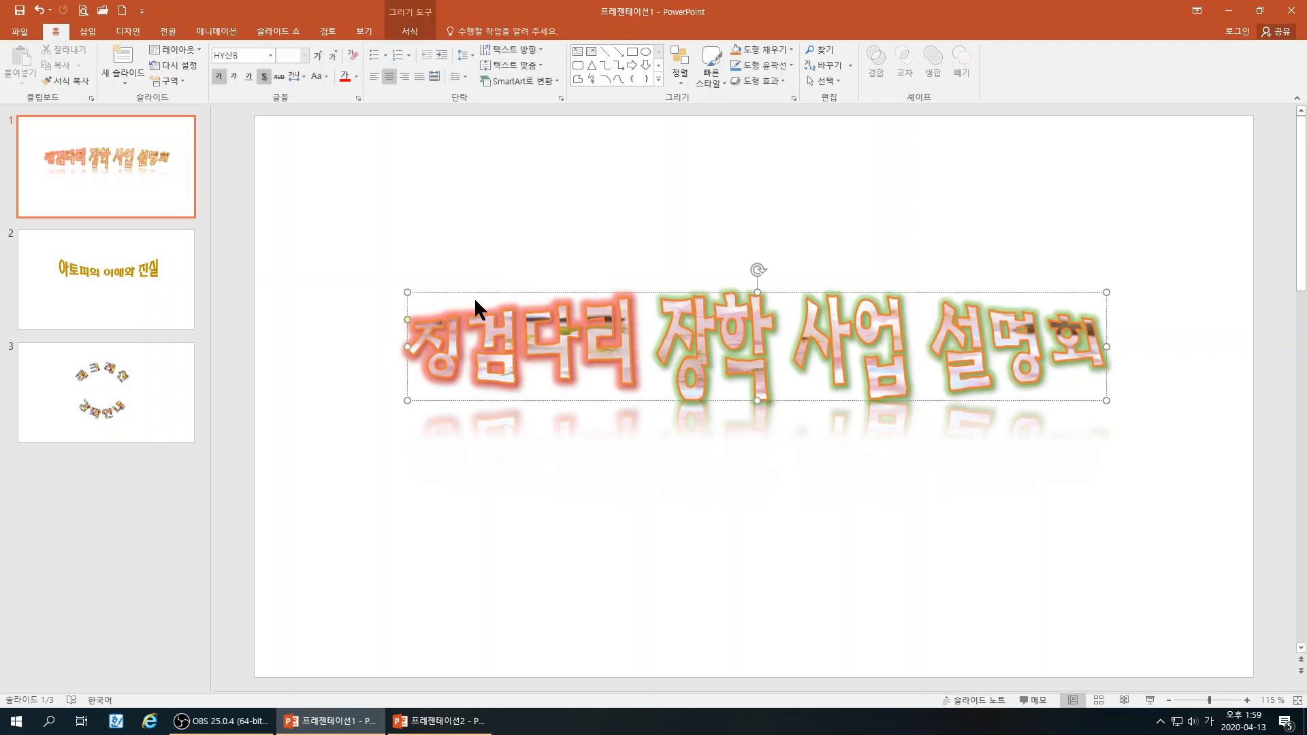
{"action": "key", "text": "Escape"}
{"action": "key", "text": "Escape"}
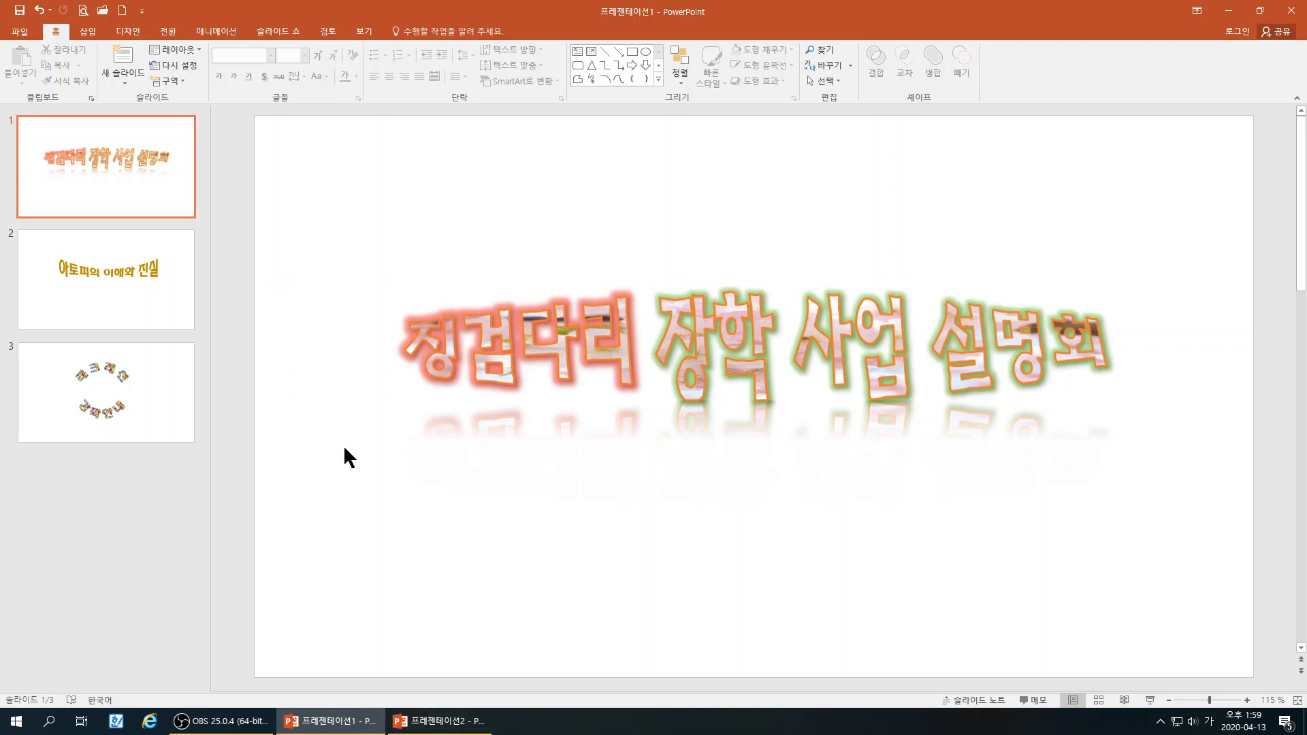
{"action": "right_click", "coordinate": [346, 174]}
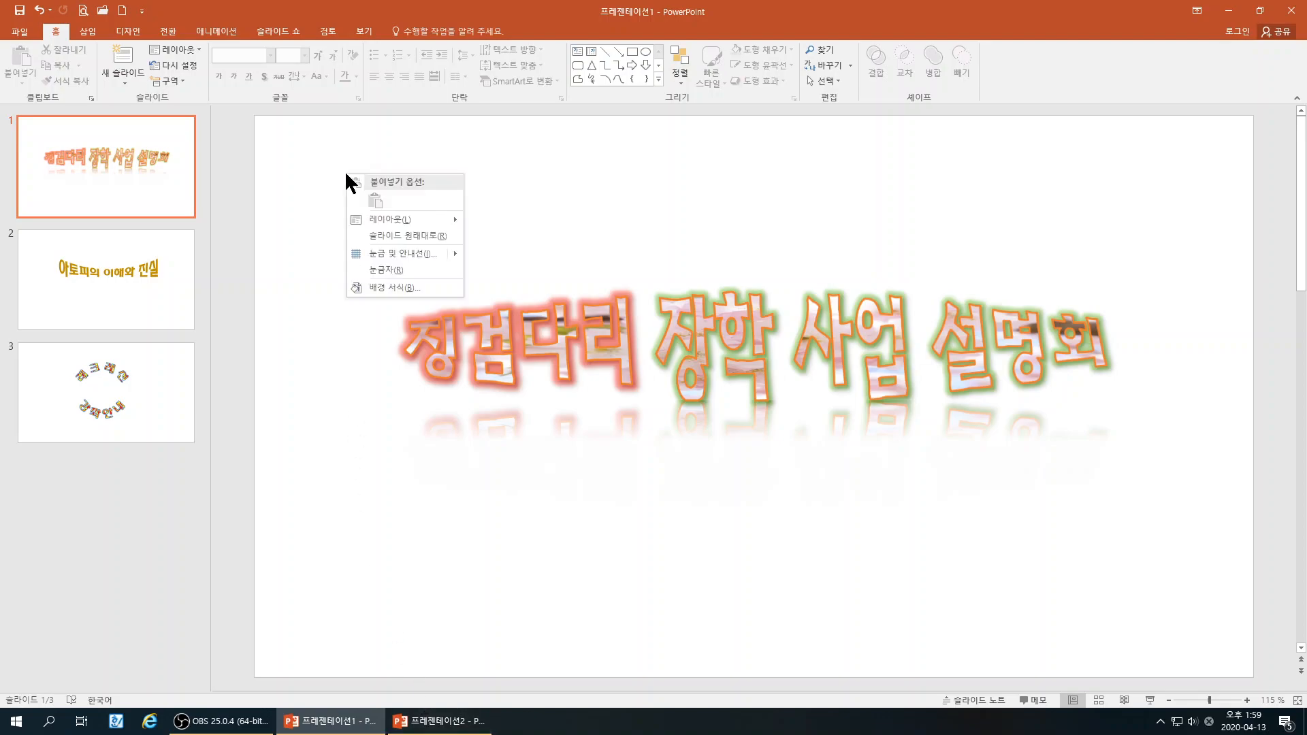
{"action": "left_click", "coordinate": [399, 289]}
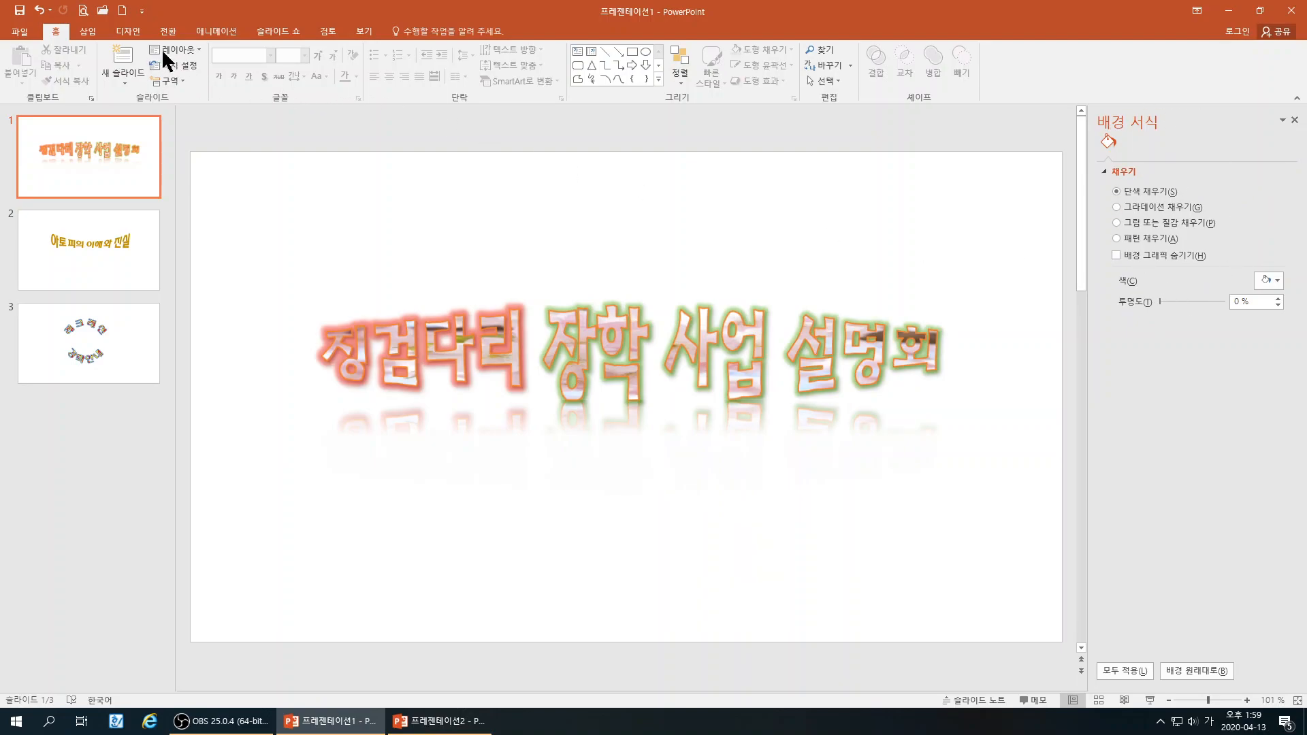
{"action": "left_click", "coordinate": [138, 29]}
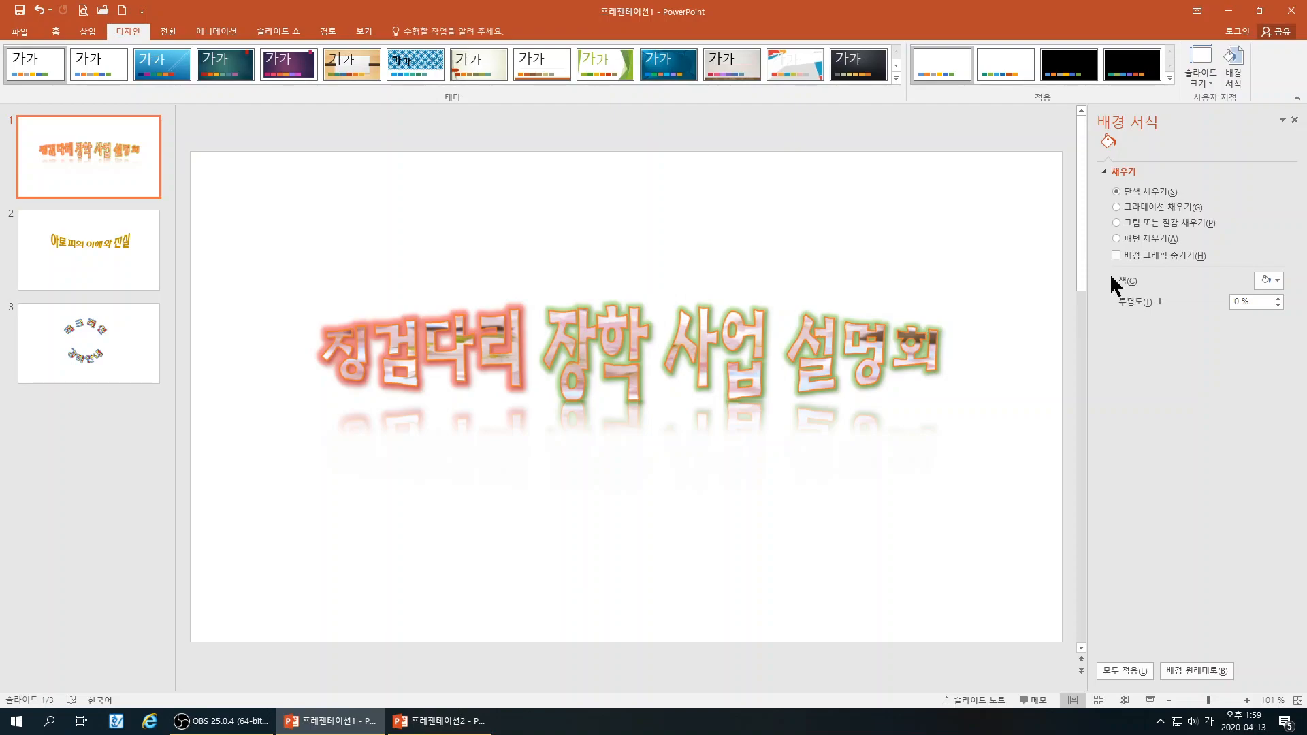
Fill the background of slide 1 with a solid light orange theme color and reset the background
{"action": "left_click", "coordinate": [1268, 279]}
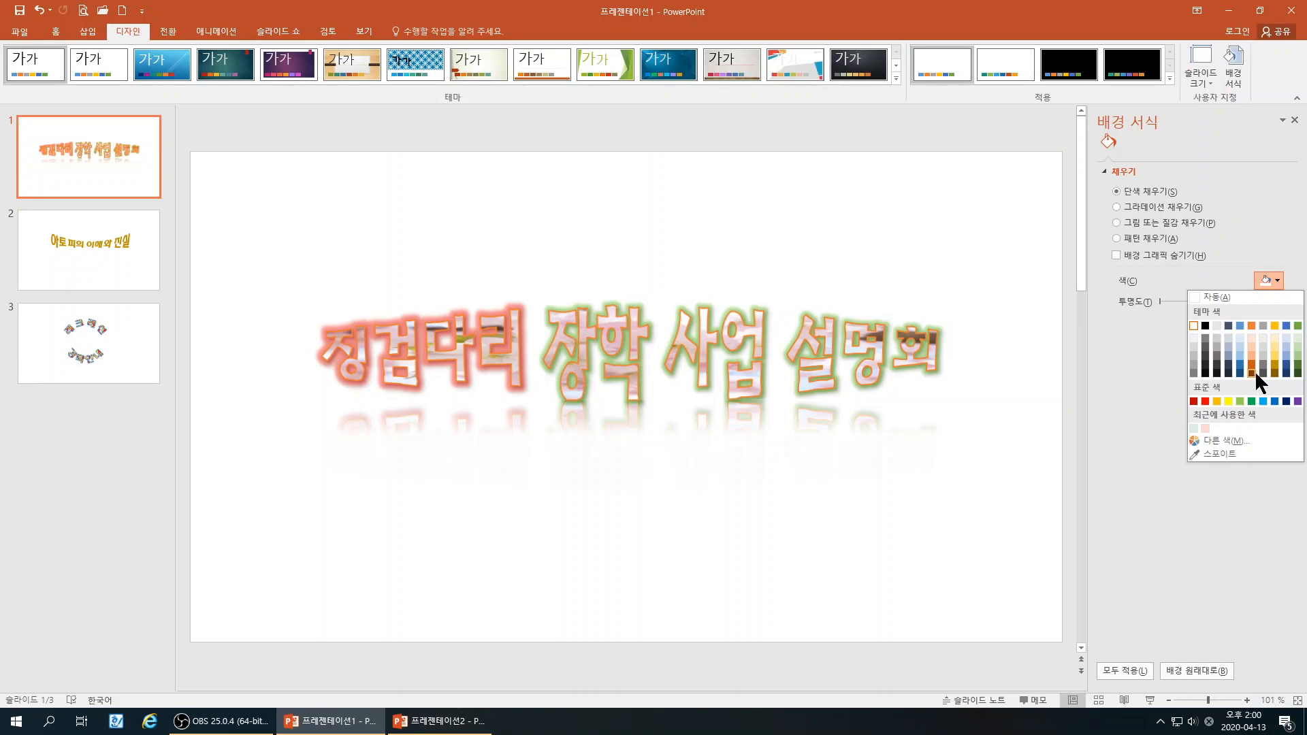
{"action": "left_click", "coordinate": [1251, 336]}
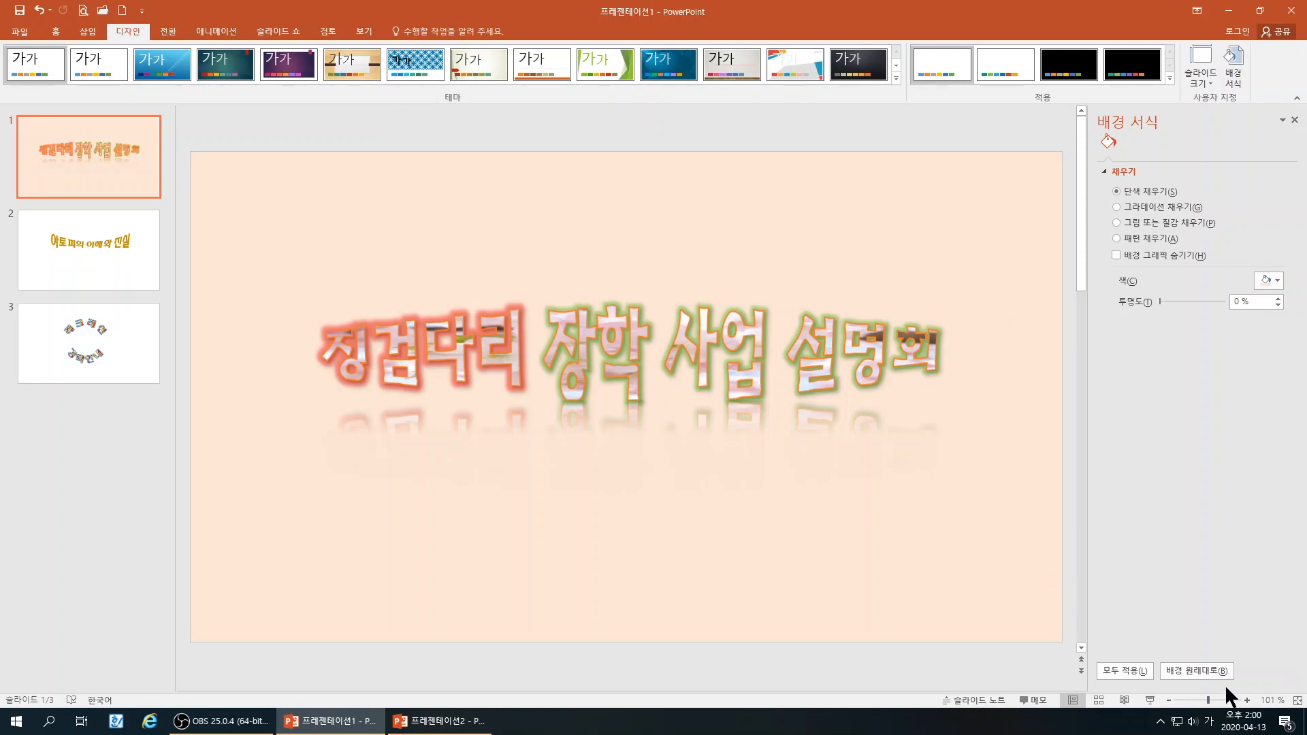
{"action": "left_click", "coordinate": [1198, 671]}
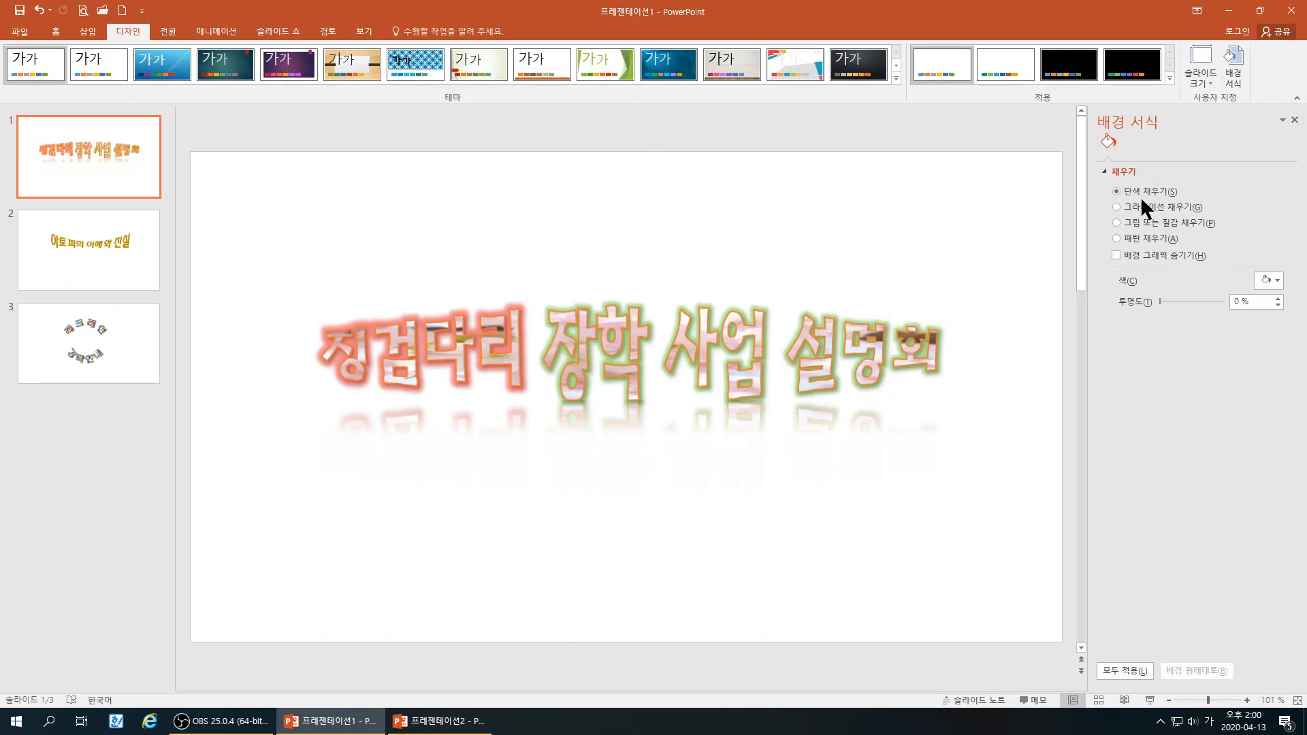
Fill the background of slide 1 with solid dark gold and try transparencies of 90% and 76%, ending at 0%
{"action": "left_click", "coordinate": [1277, 280]}
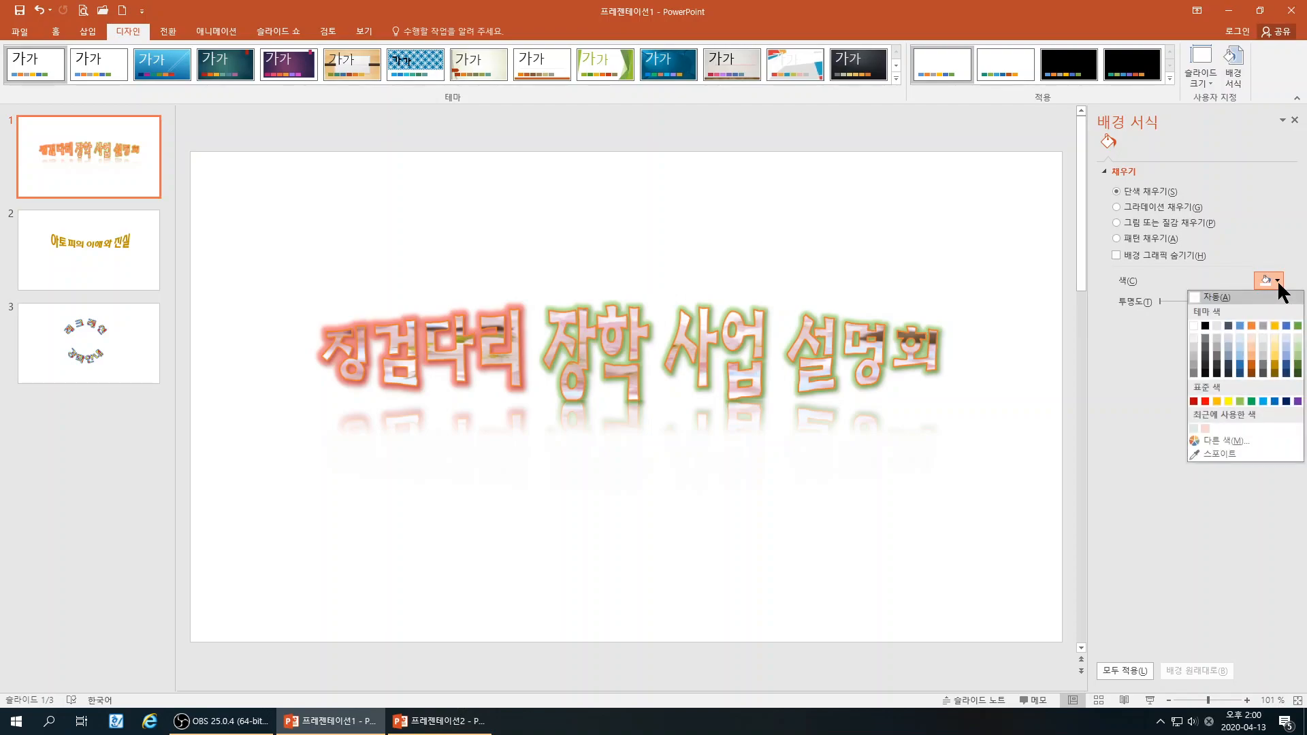
{"action": "left_click", "coordinate": [1274, 366]}
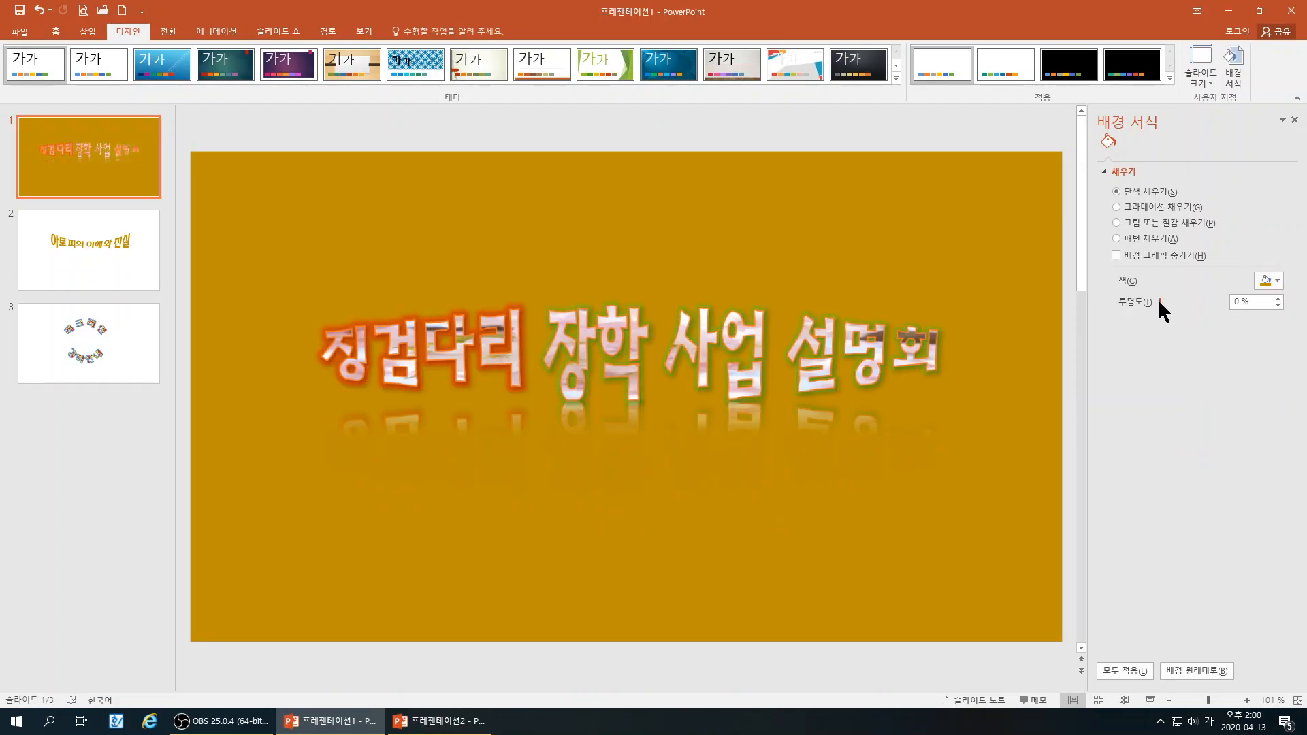
{"action": "left_click_drag", "start_coordinate": [1166, 303], "coordinate": [1213, 308]}
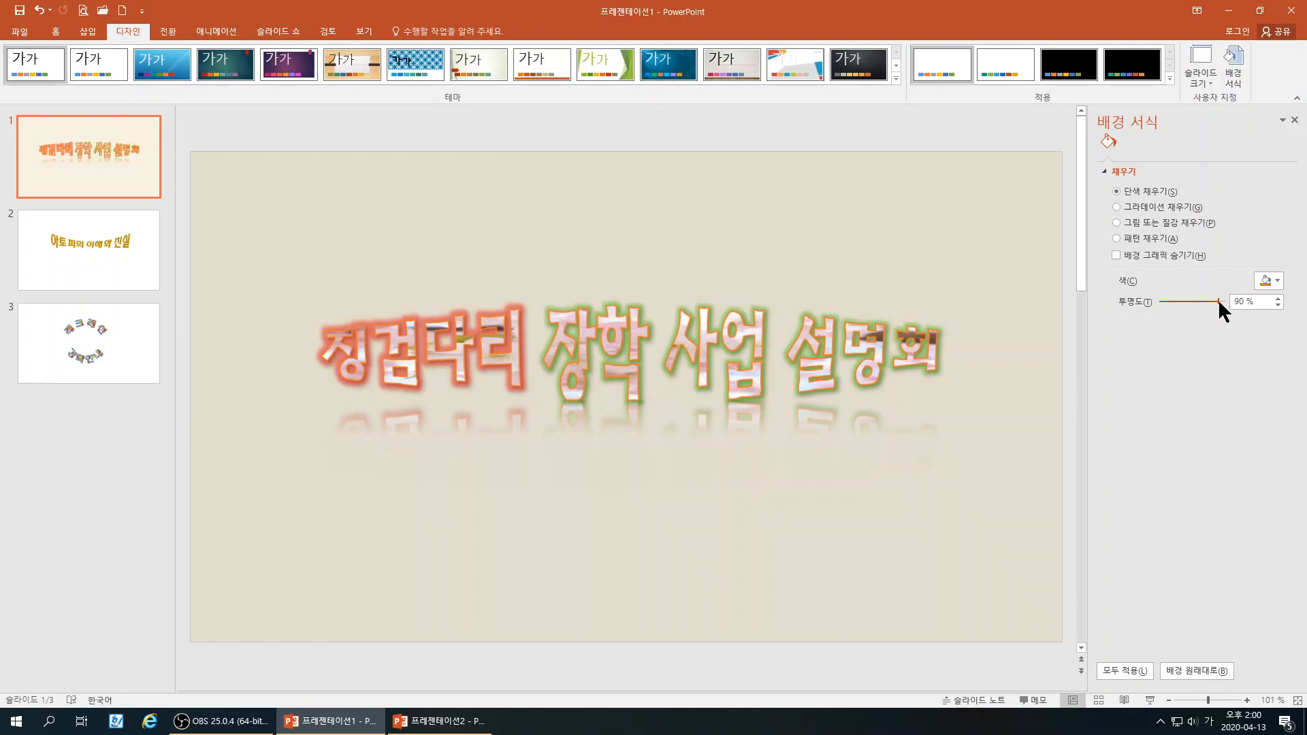
{"action": "mouse_move", "coordinate": [1190, 308]}
{"action": "left_mouse_down"}
{"action": "mouse_move", "coordinate": [1147, 307]}
{"action": "mouse_move", "coordinate": [1209, 307]}
{"action": "left_mouse_up"}
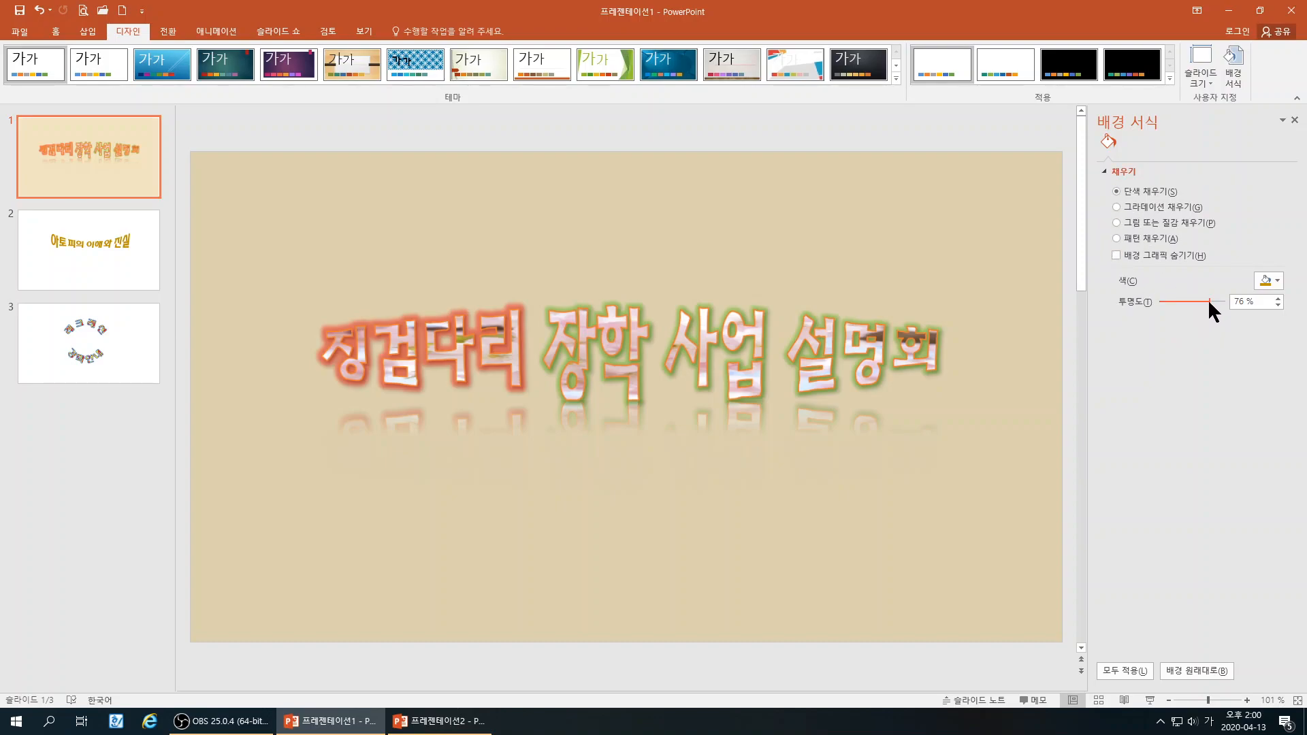
{"action": "left_click_drag", "start_coordinate": [1159, 303], "coordinate": [1158, 304]}
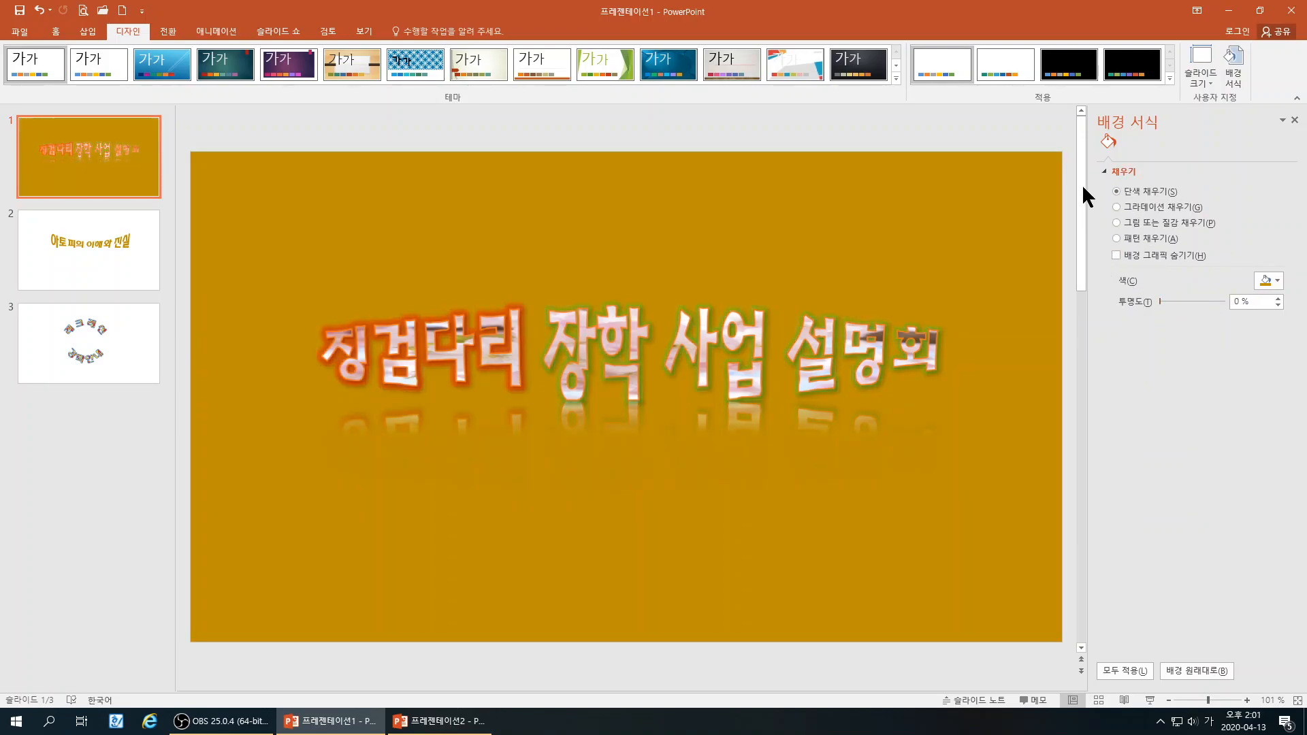
Set the background of slide 1 to a gradient fill and switch to the 프레젠테이션2 presentation
{"action": "left_click", "coordinate": [1131, 207]}
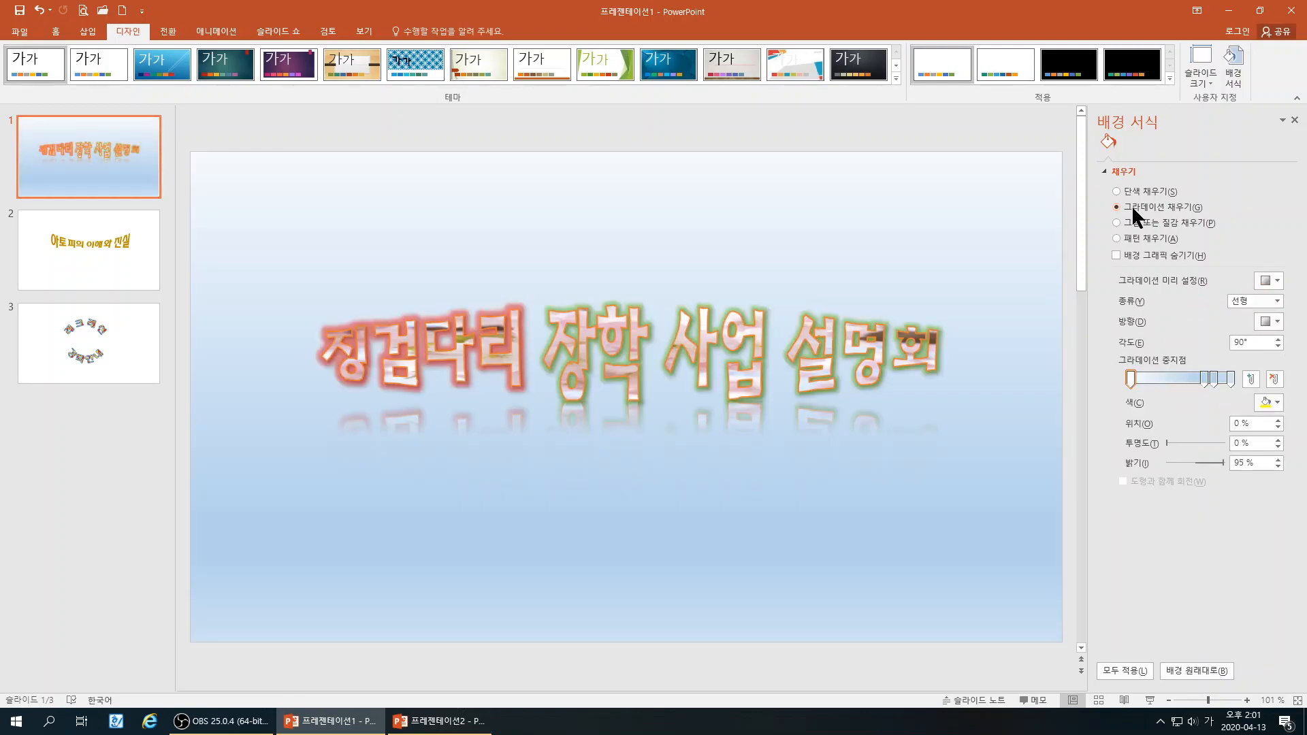
{"action": "left_click", "coordinate": [441, 727]}
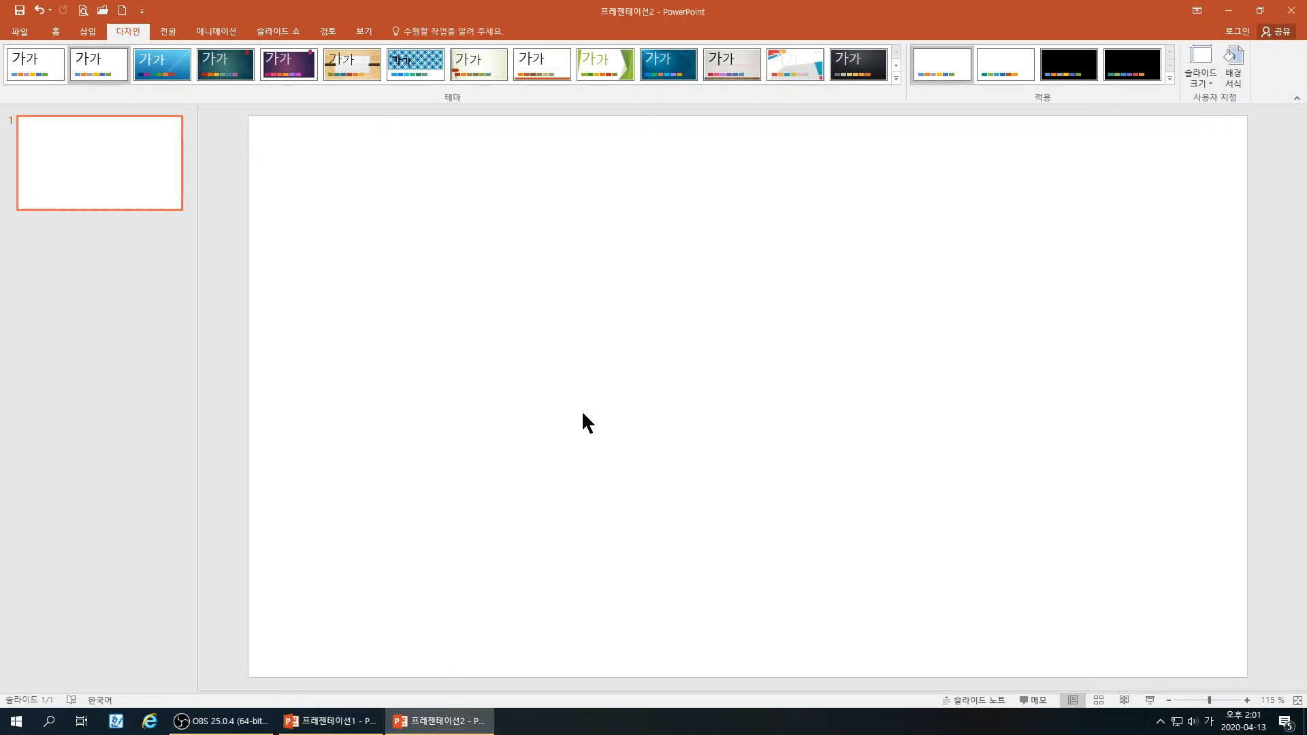
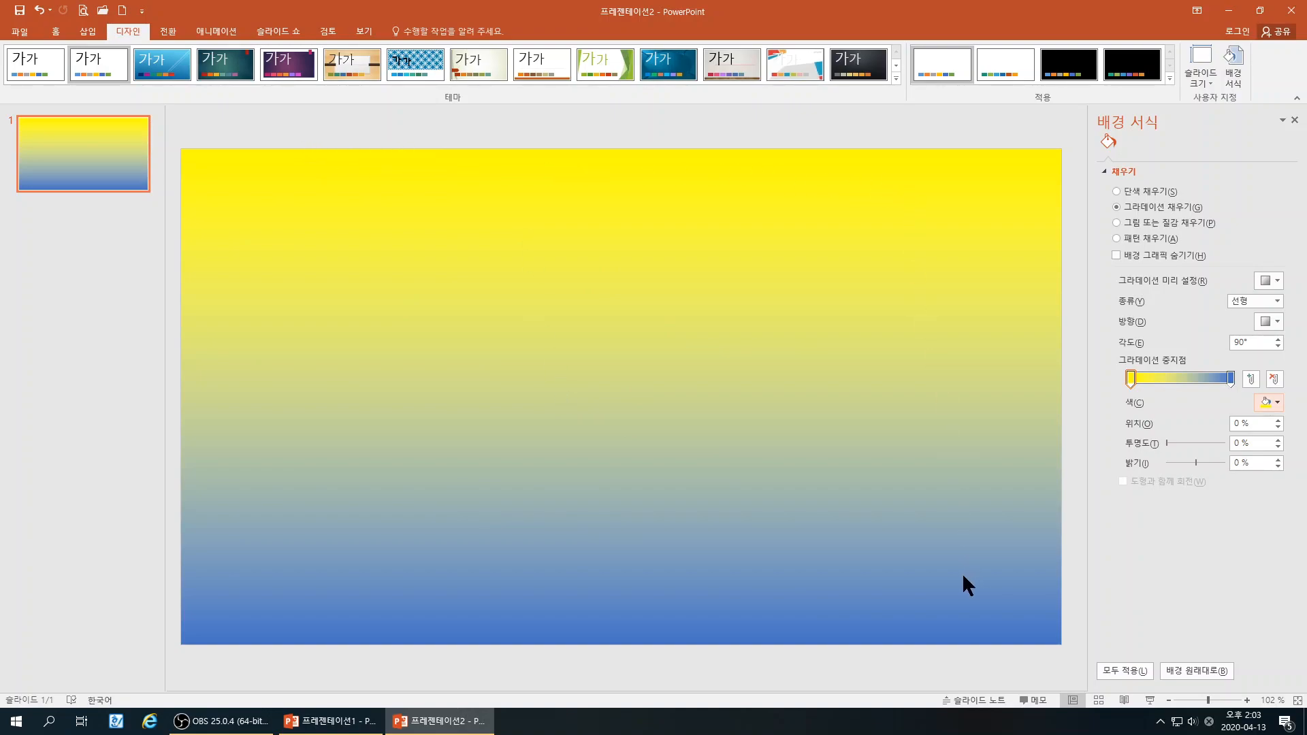
Try linear background gradient directions of 45°, 0°, 180° and 315°, ending with yellow in the slide's lower-right corner and blue in its upper-left
{"action": "left_click", "coordinate": [1271, 321]}
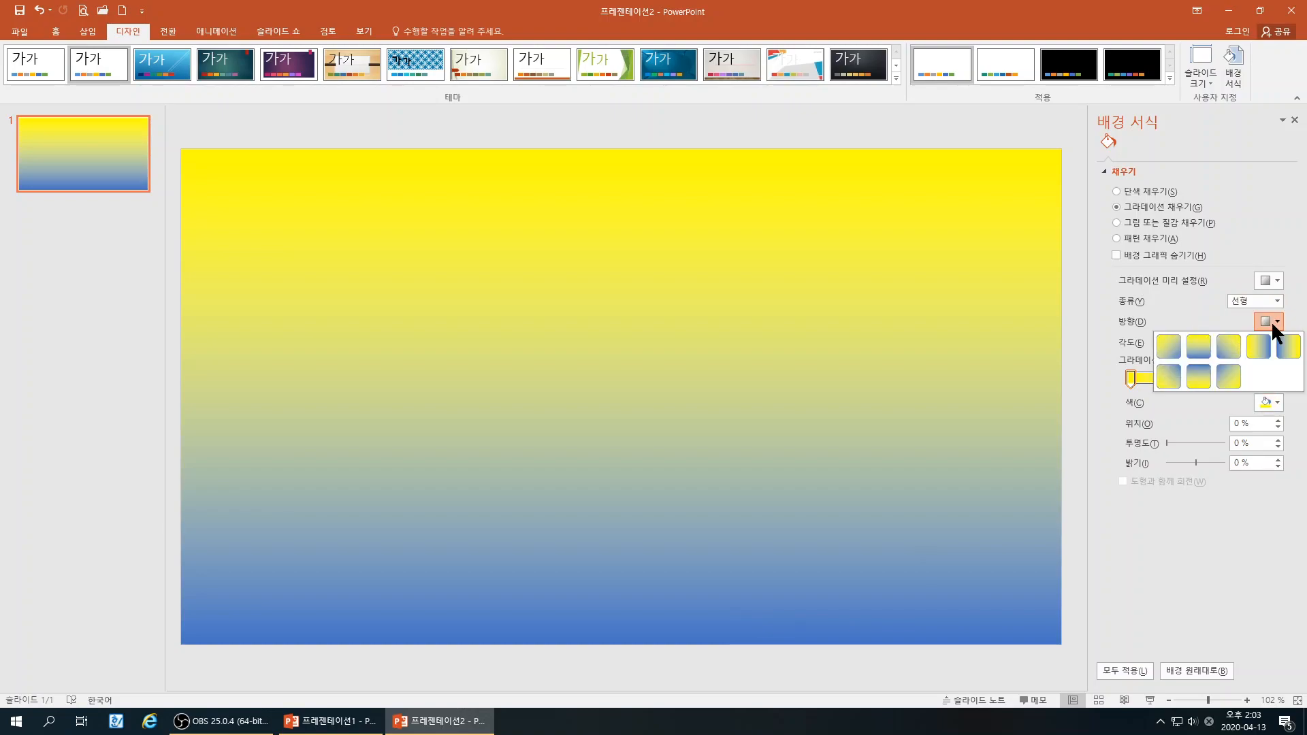
{"action": "left_click", "coordinate": [1169, 347]}
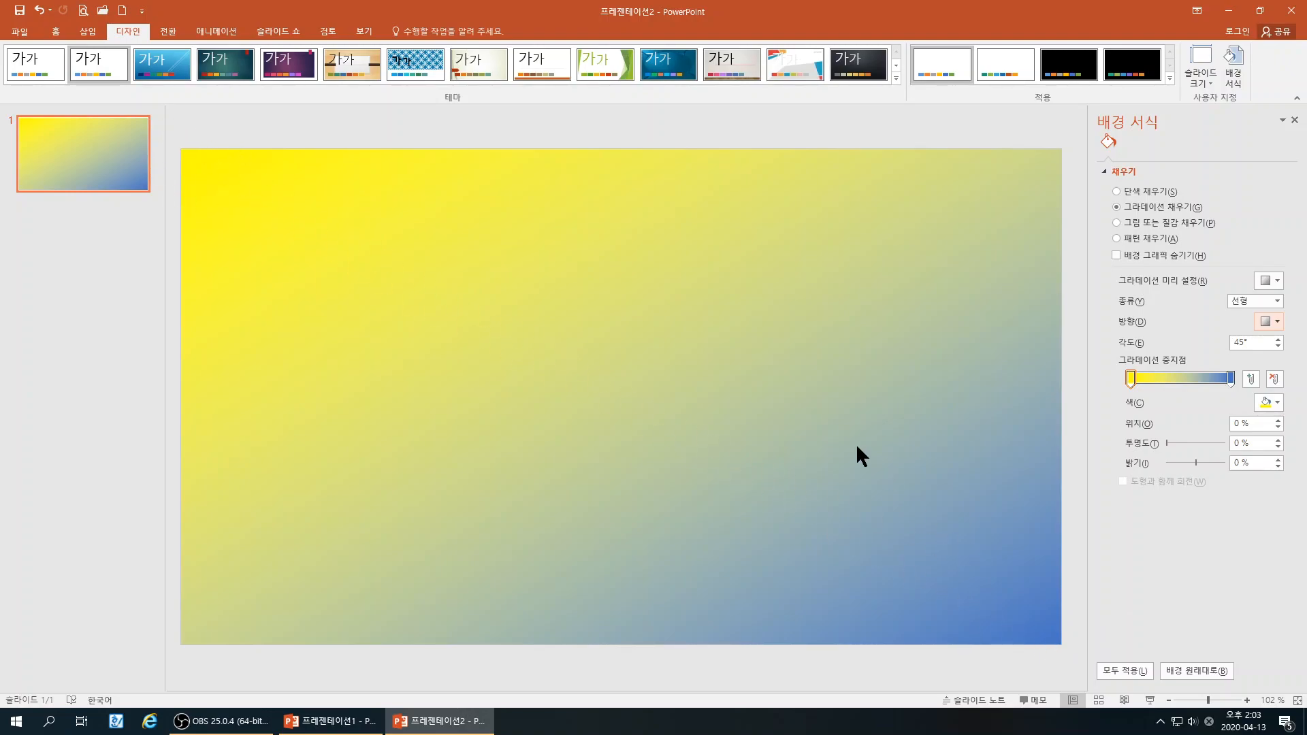
{"action": "left_click", "coordinate": [1275, 324]}
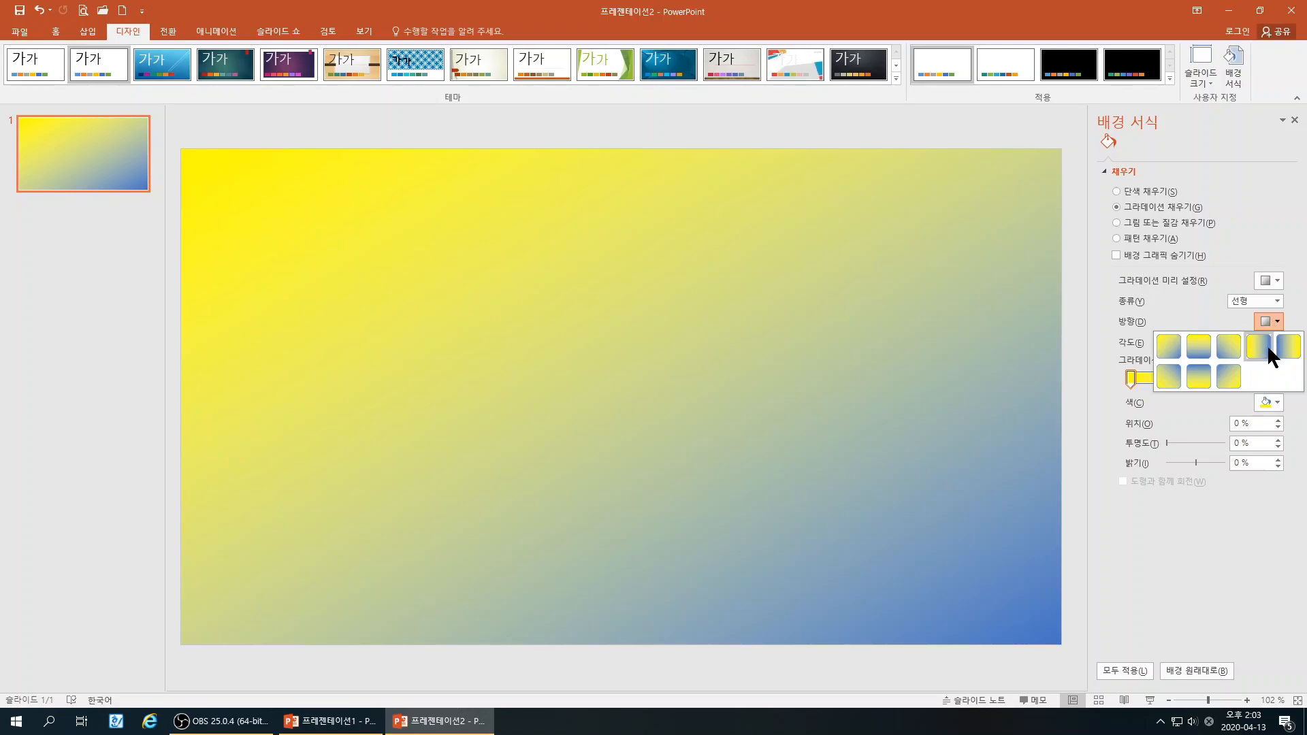
{"action": "left_click", "coordinate": [1269, 349]}
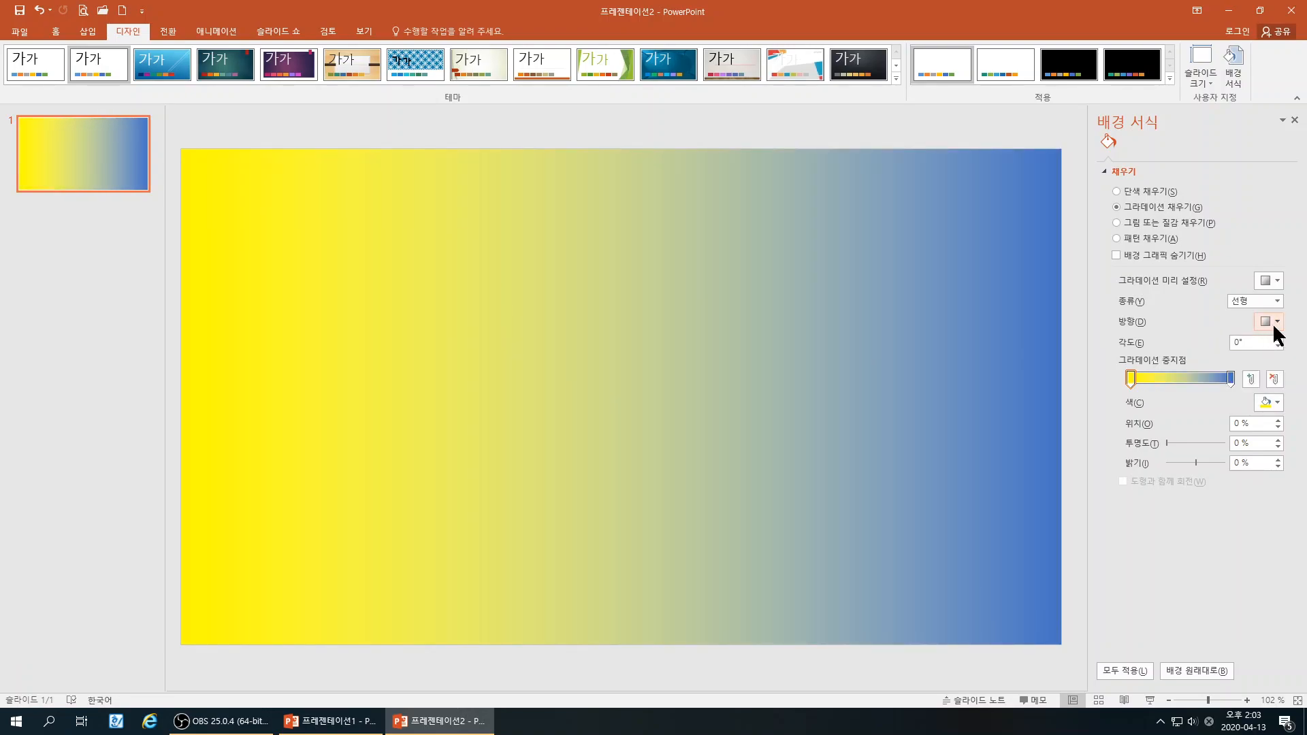
{"action": "left_click", "coordinate": [1272, 323]}
{"action": "left_click", "coordinate": [1288, 348]}
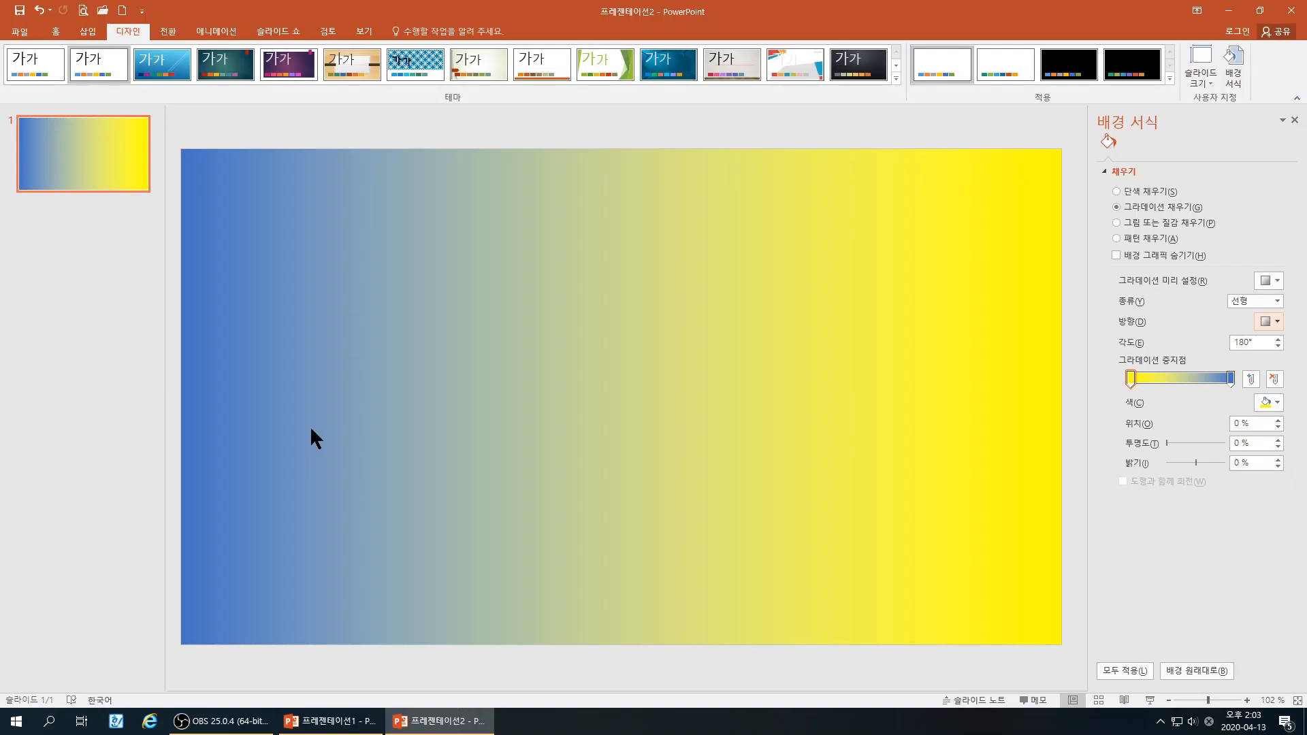
{"action": "left_click", "coordinate": [1272, 322]}
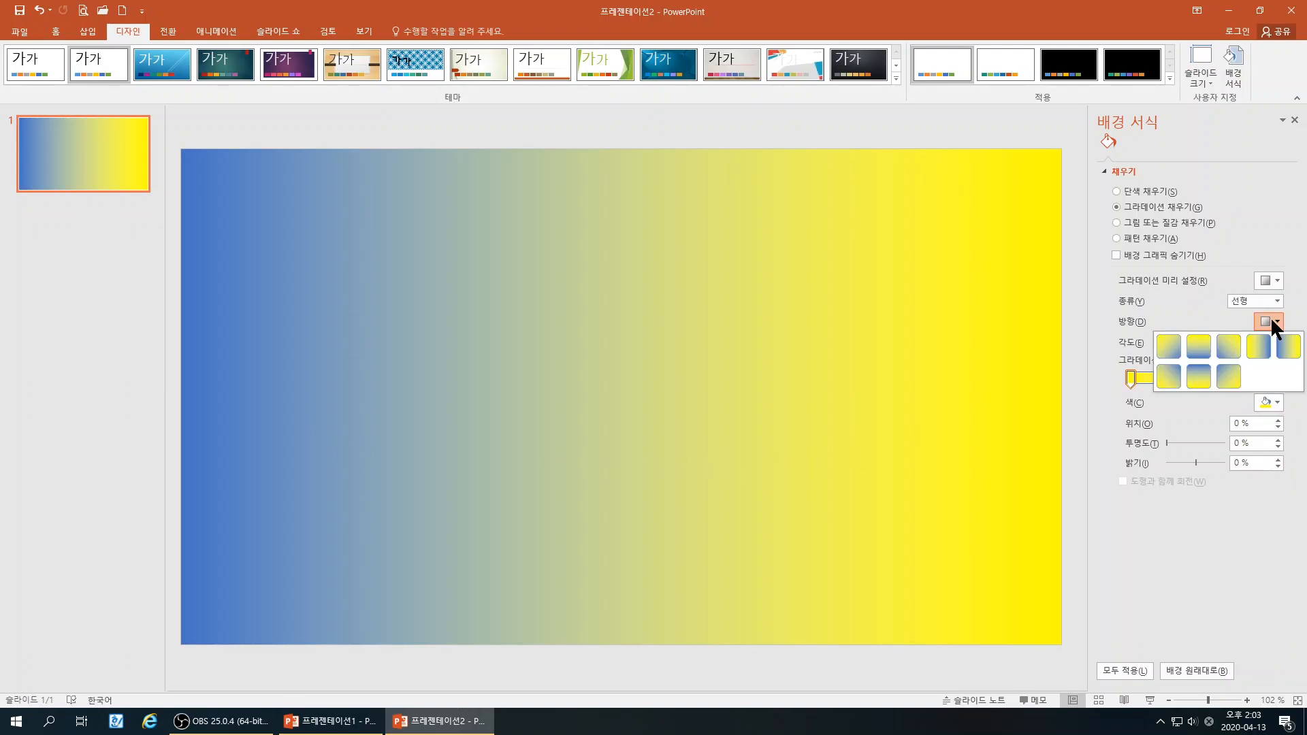
{"action": "left_click", "coordinate": [1171, 375]}
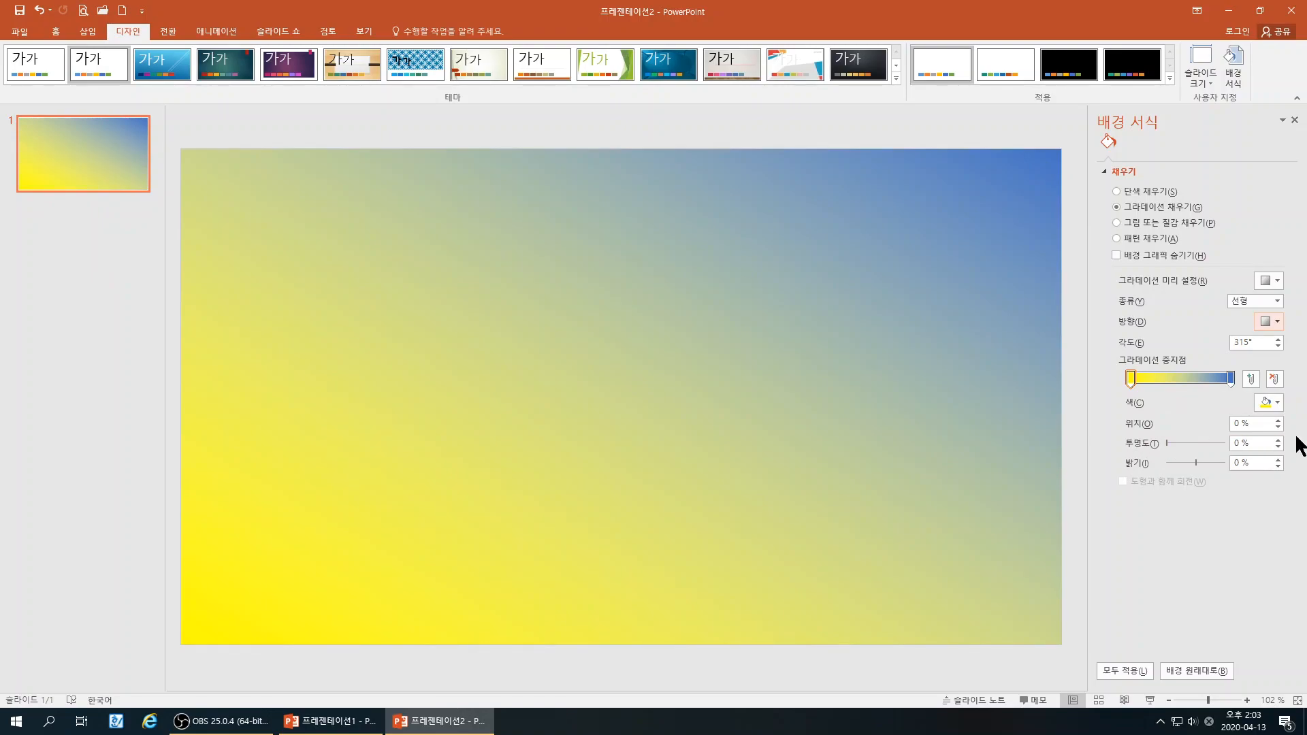
{"action": "left_click", "coordinate": [1270, 321]}
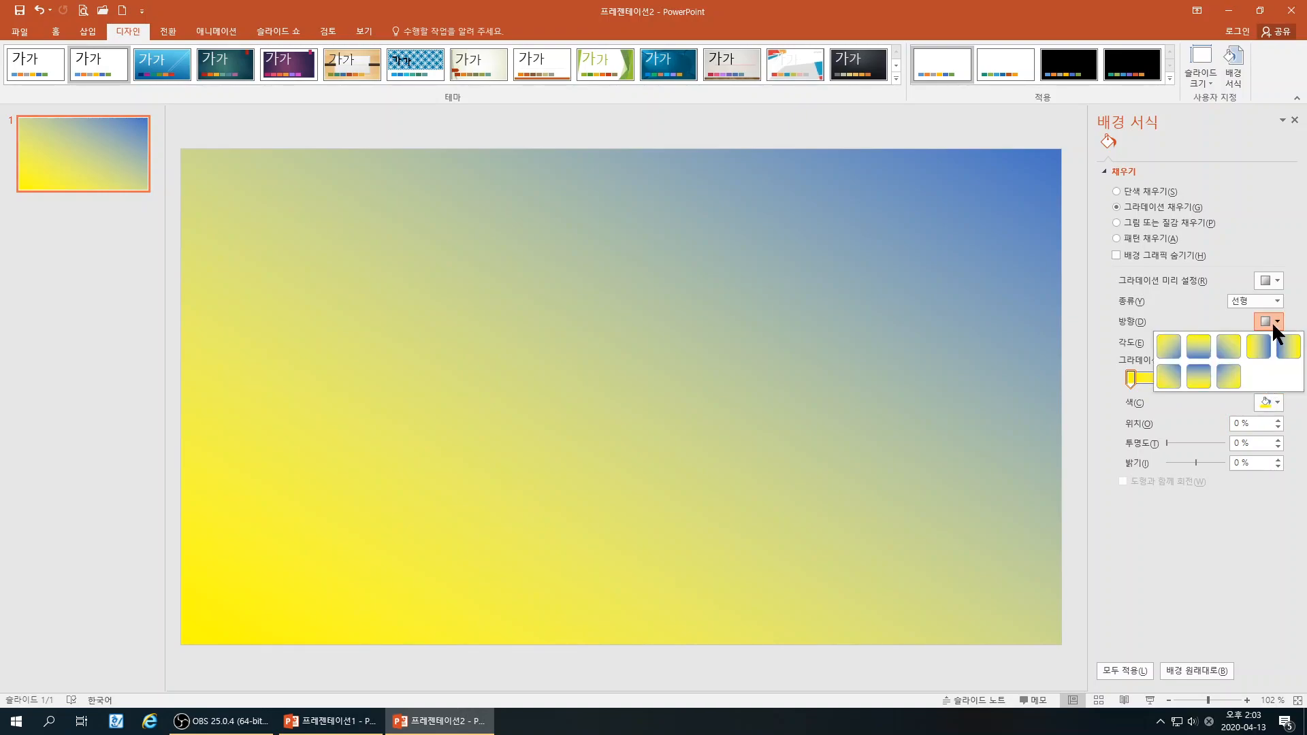
{"action": "left_click", "coordinate": [1226, 374]}
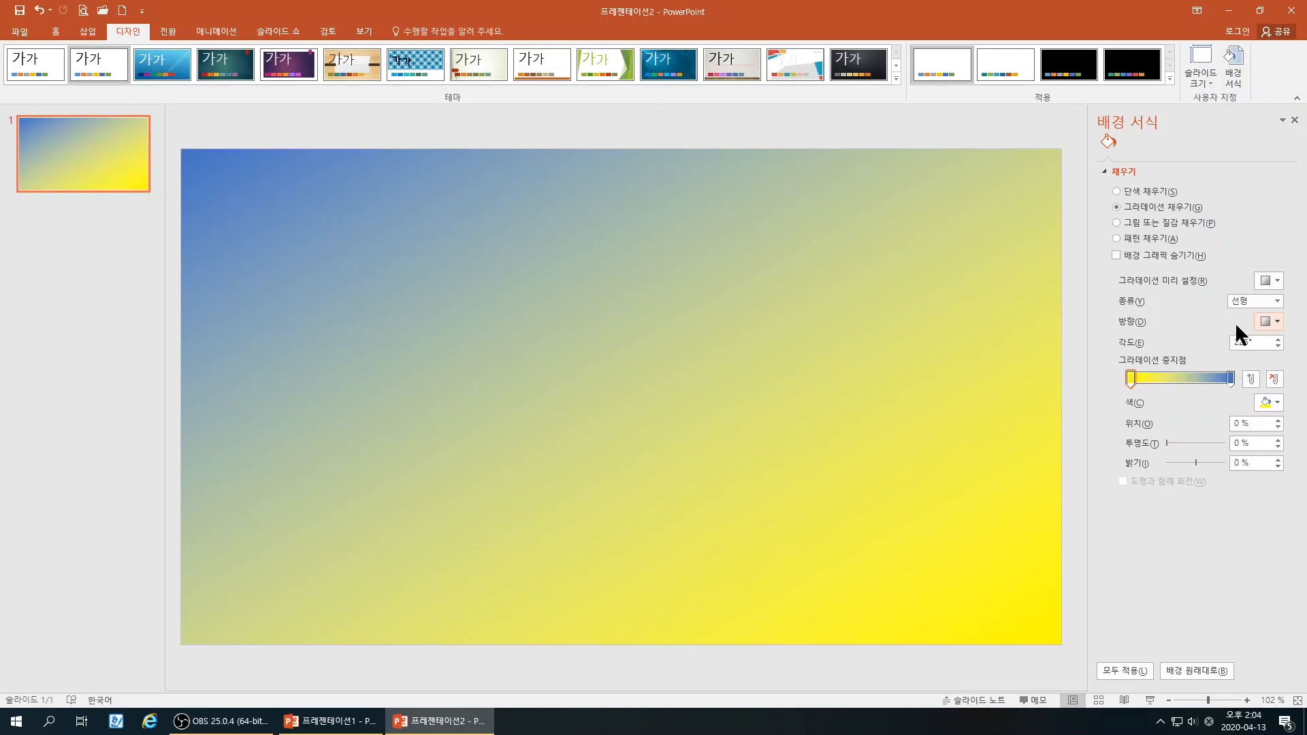
Increase the background gradient's angle in increments to 350°
{"action": "left_click", "coordinate": [1278, 339]}
{"action": "left_click", "coordinate": [1278, 339]}
{"action": "left_click", "coordinate": [1279, 339]}
{"action": "left_click", "coordinate": [1278, 339]}
{"action": "left_click", "coordinate": [1278, 339]}
{"action": "left_click", "coordinate": [1278, 339]}
{"action": "left_click", "coordinate": [1278, 339]}
{"action": "left_click", "coordinate": [1278, 339]}
{"action": "left_click", "coordinate": [1279, 339]}
{"action": "left_click", "coordinate": [1278, 339]}
{"action": "left_click", "coordinate": [1278, 339]}
{"action": "left_click", "coordinate": [1278, 339]}
{"action": "left_click", "coordinate": [1278, 339]}
{"action": "left_click", "coordinate": [1278, 339]}
{"action": "left_click", "coordinate": [1278, 339]}
{"action": "left_click", "coordinate": [1278, 338]}
{"action": "left_click", "coordinate": [1278, 339]}
{"action": "left_click", "coordinate": [1278, 339]}
{"action": "left_click", "coordinate": [1279, 339]}
{"action": "left_click", "coordinate": [1278, 339]}
{"action": "left_click", "coordinate": [1278, 339]}
{"action": "left_click", "coordinate": [1278, 339]}
{"action": "left_click", "coordinate": [1278, 339]}
{"action": "left_click", "coordinate": [1278, 339]}
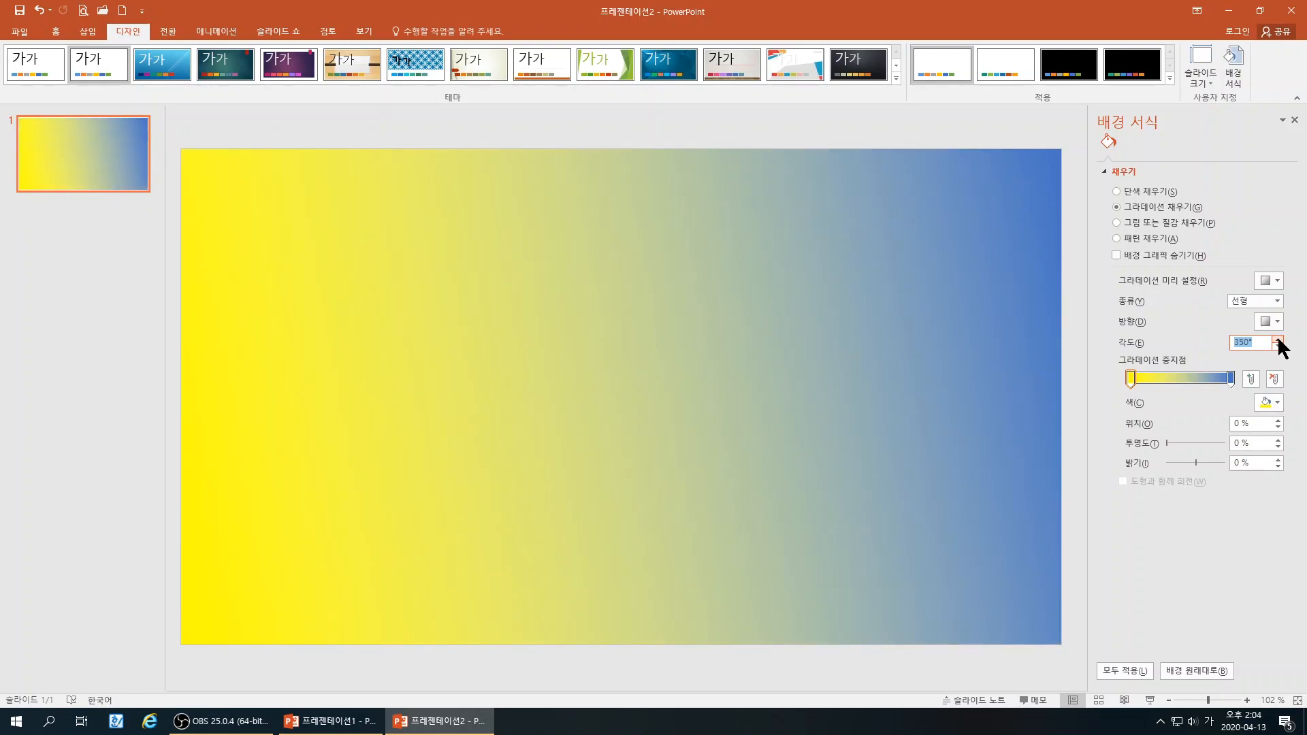
Try background gradient angles of 340° and 173°
{"action": "left_click", "coordinate": [1261, 345]}
{"action": "left_click", "coordinate": [1282, 346]}
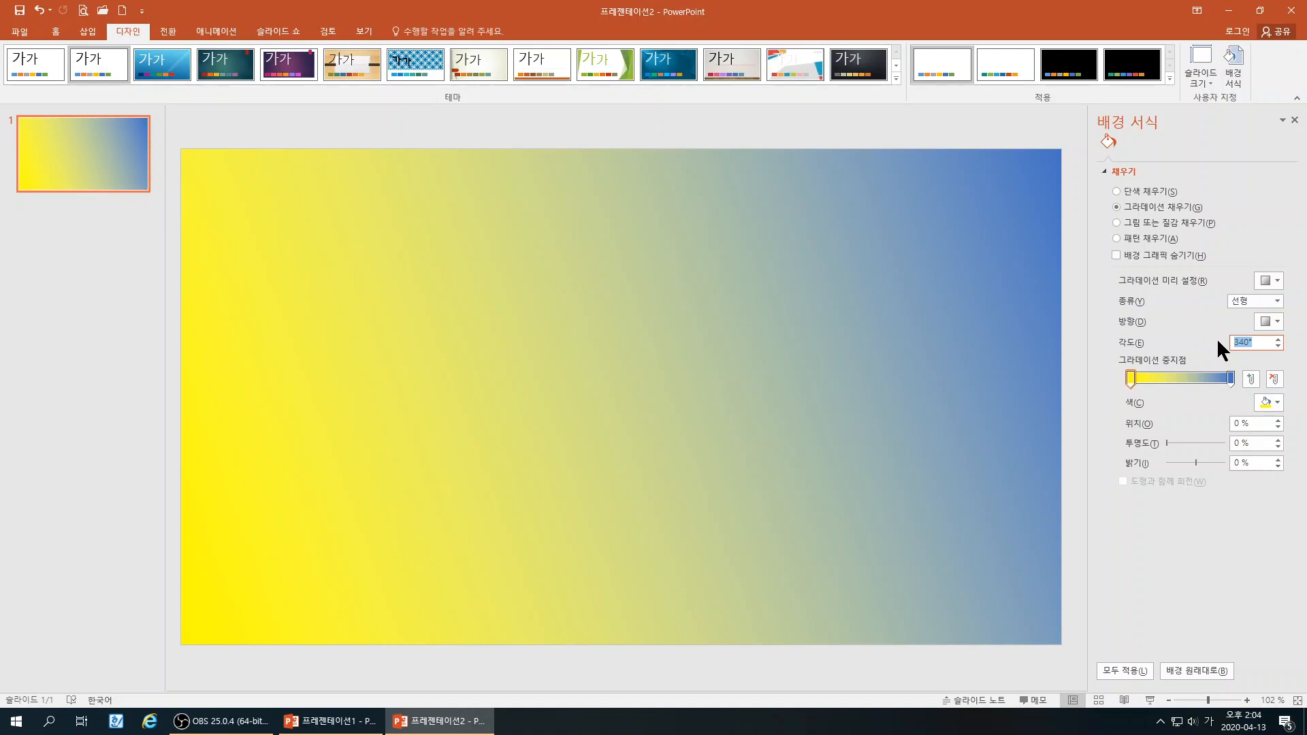
{"action": "type", "text": "1"}
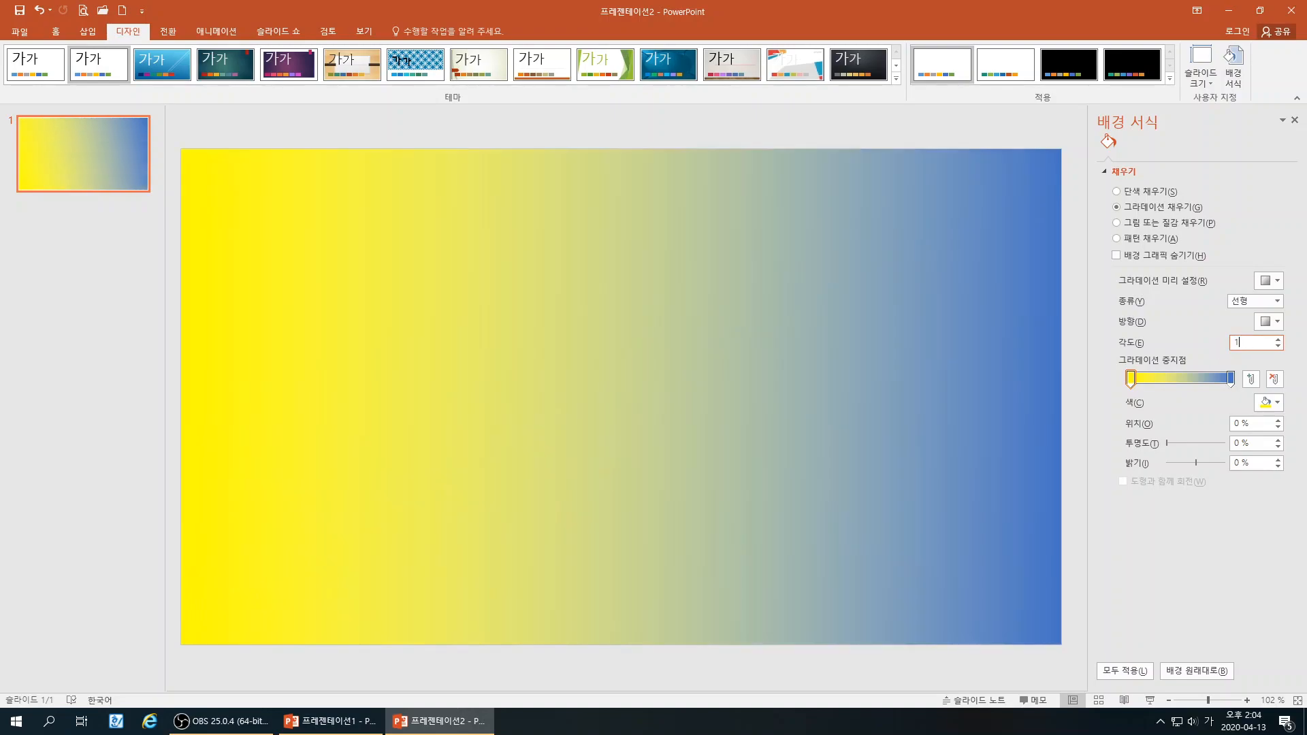
{"action": "type", "text": "73"}
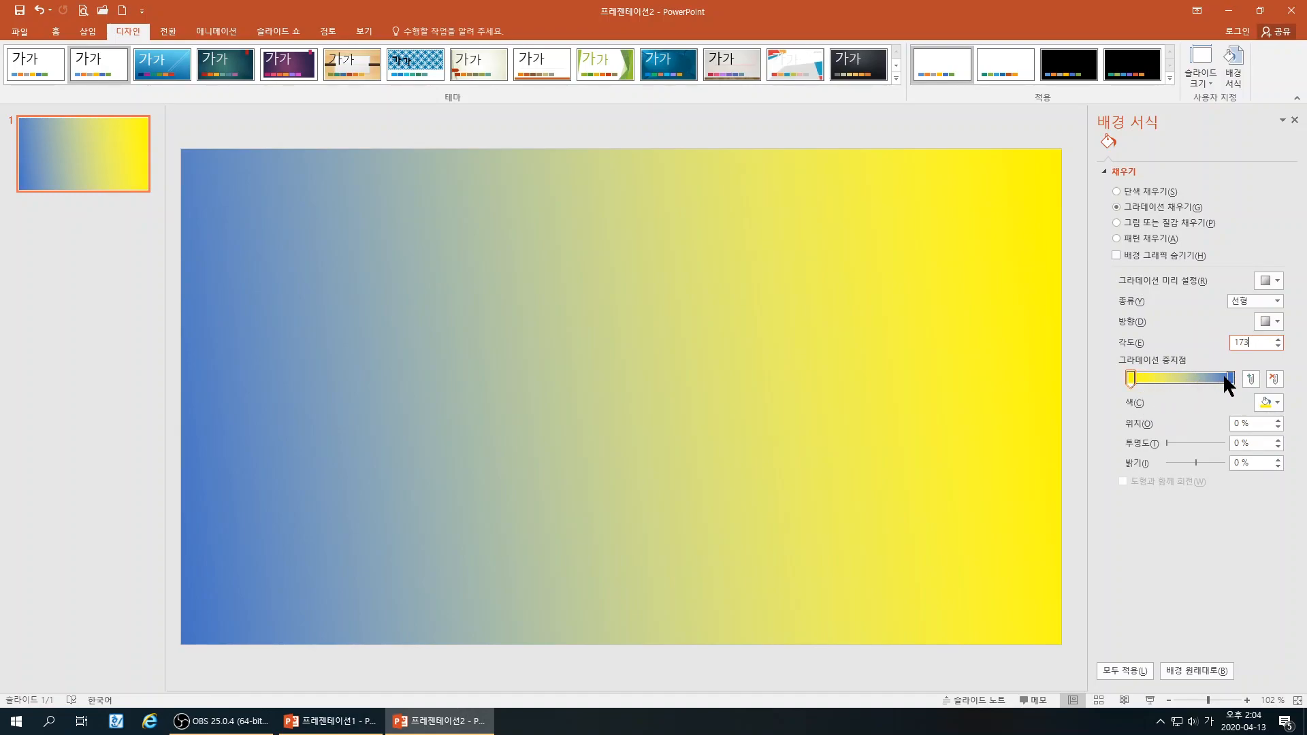
Try the blue gradient stop at 61%, return it to 100%, and set the linear direction to 0°, running from yellow to blue
{"action": "left_click_drag", "start_coordinate": [1231, 377], "coordinate": [1190, 379]}
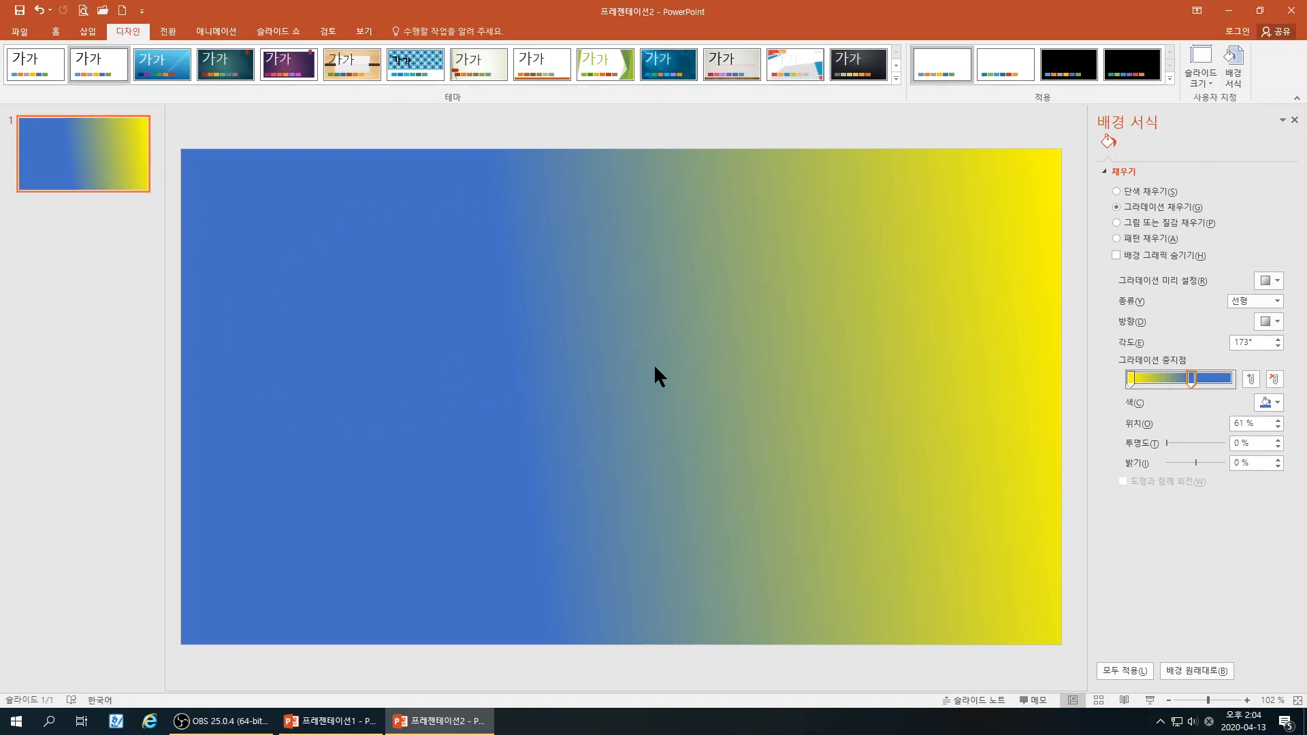
{"action": "left_click_drag", "start_coordinate": [1198, 382], "coordinate": [1238, 394]}
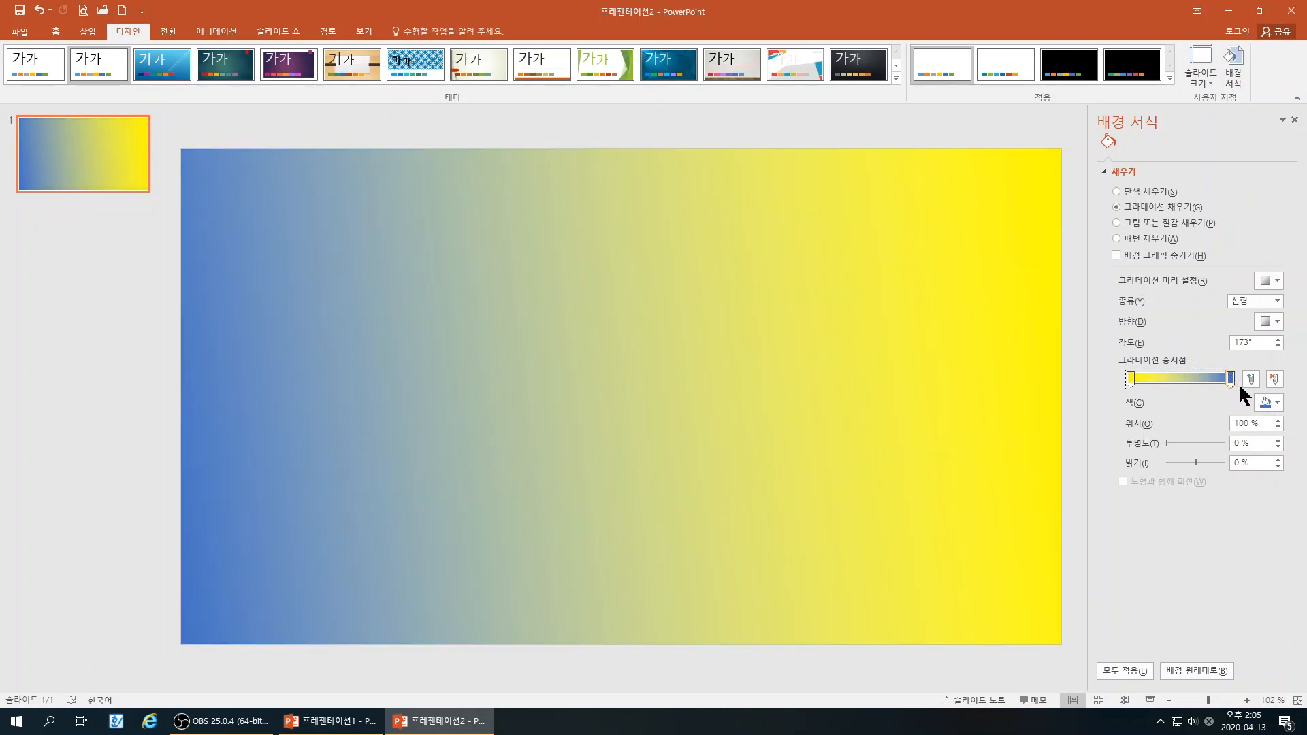
{"action": "left_click", "coordinate": [1278, 321]}
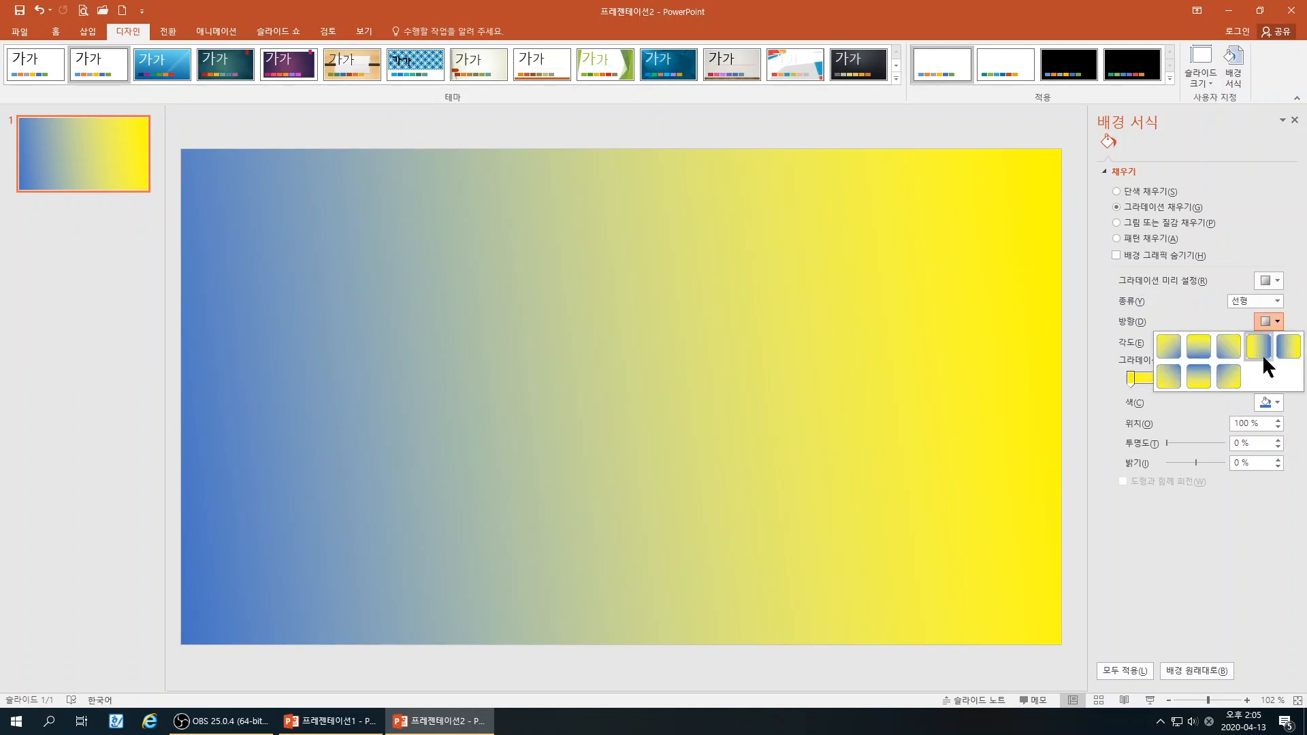
{"action": "left_click", "coordinate": [1257, 346]}
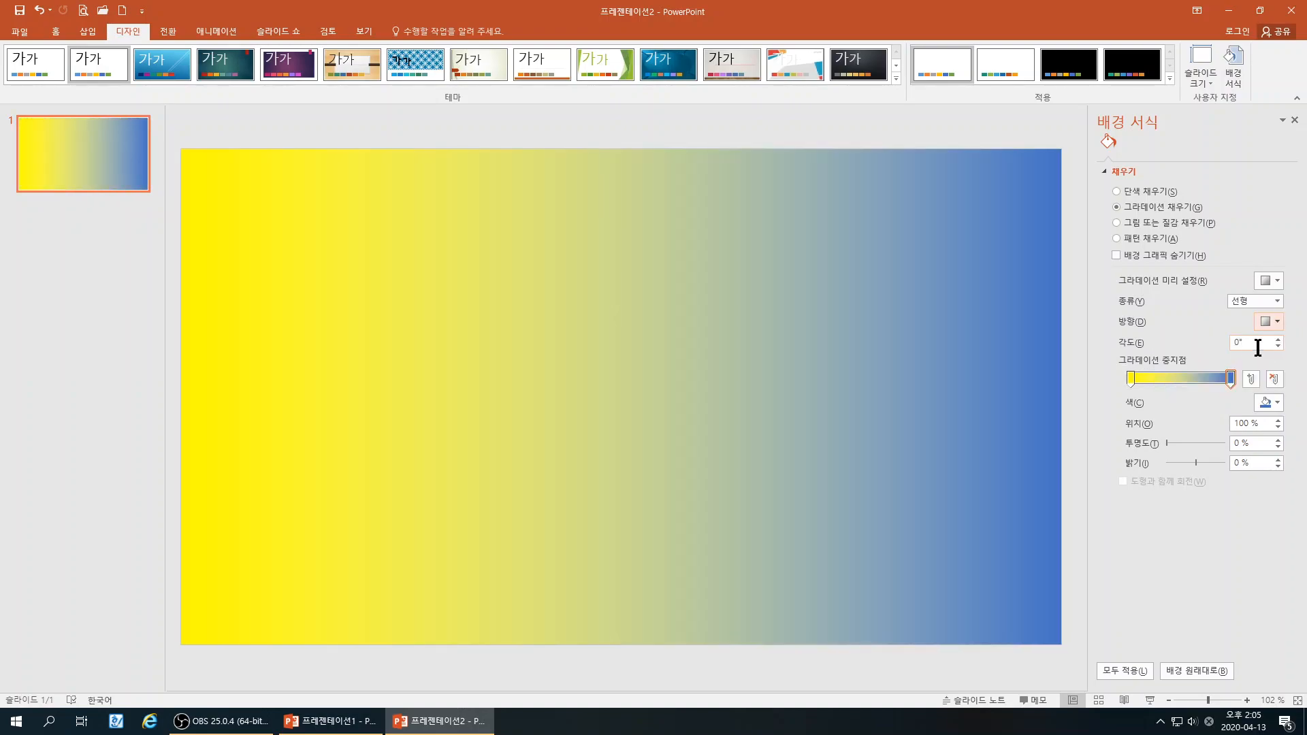
Add a gradient stop at 48% in pale gold with 80% brightness and move it to 37%
{"action": "left_click", "coordinate": [1172, 379]}
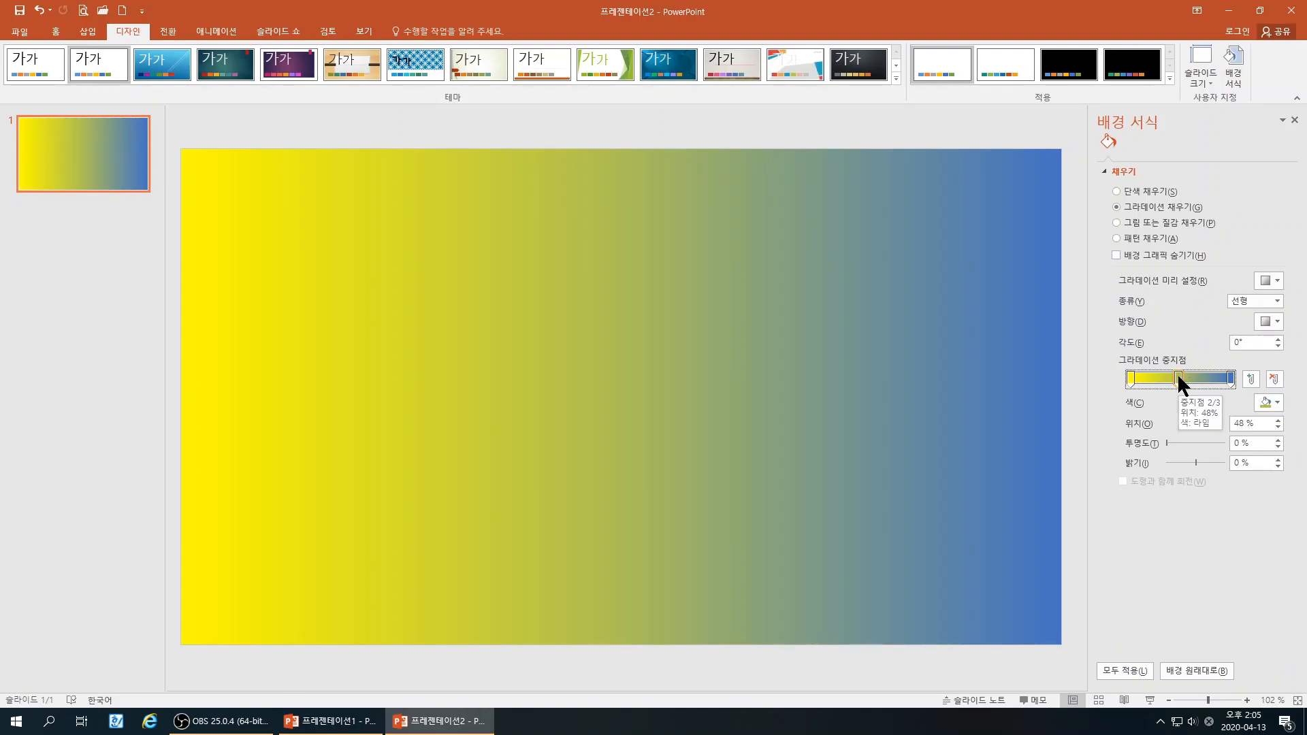
{"action": "left_click", "coordinate": [1270, 401]}
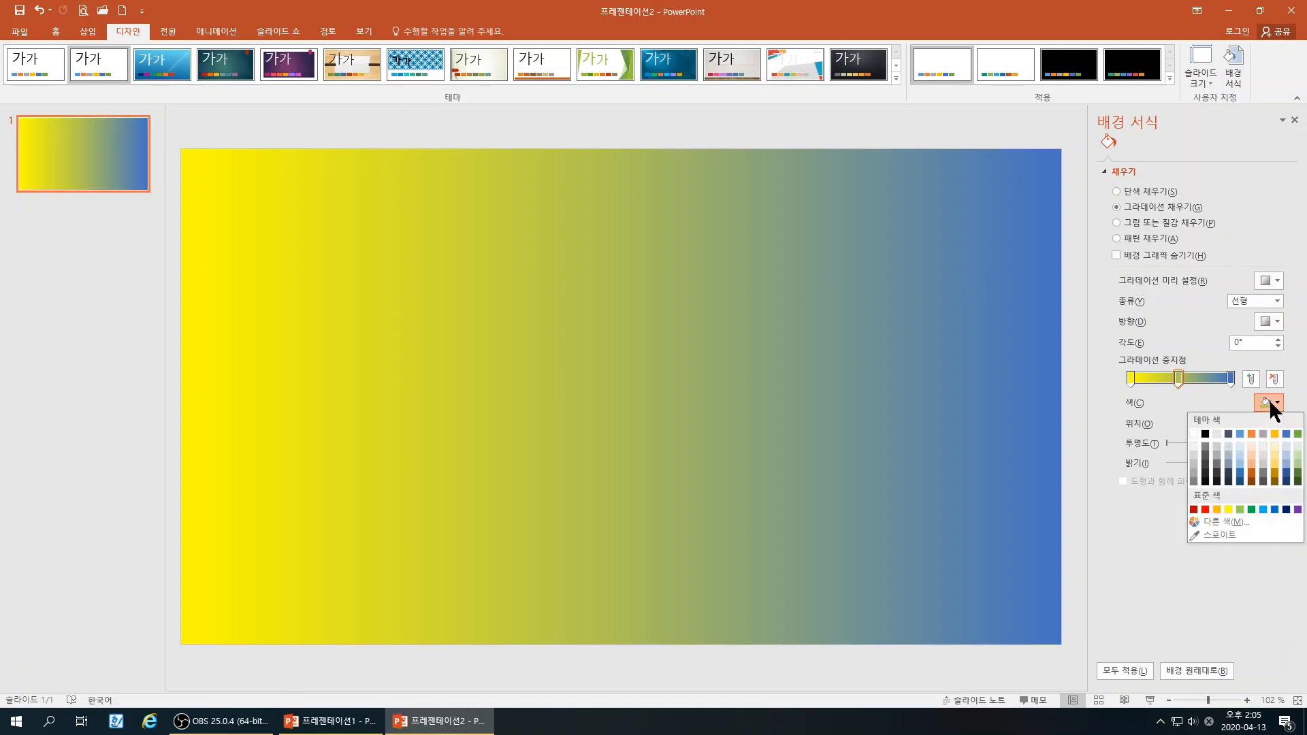
{"action": "left_click", "coordinate": [1275, 446]}
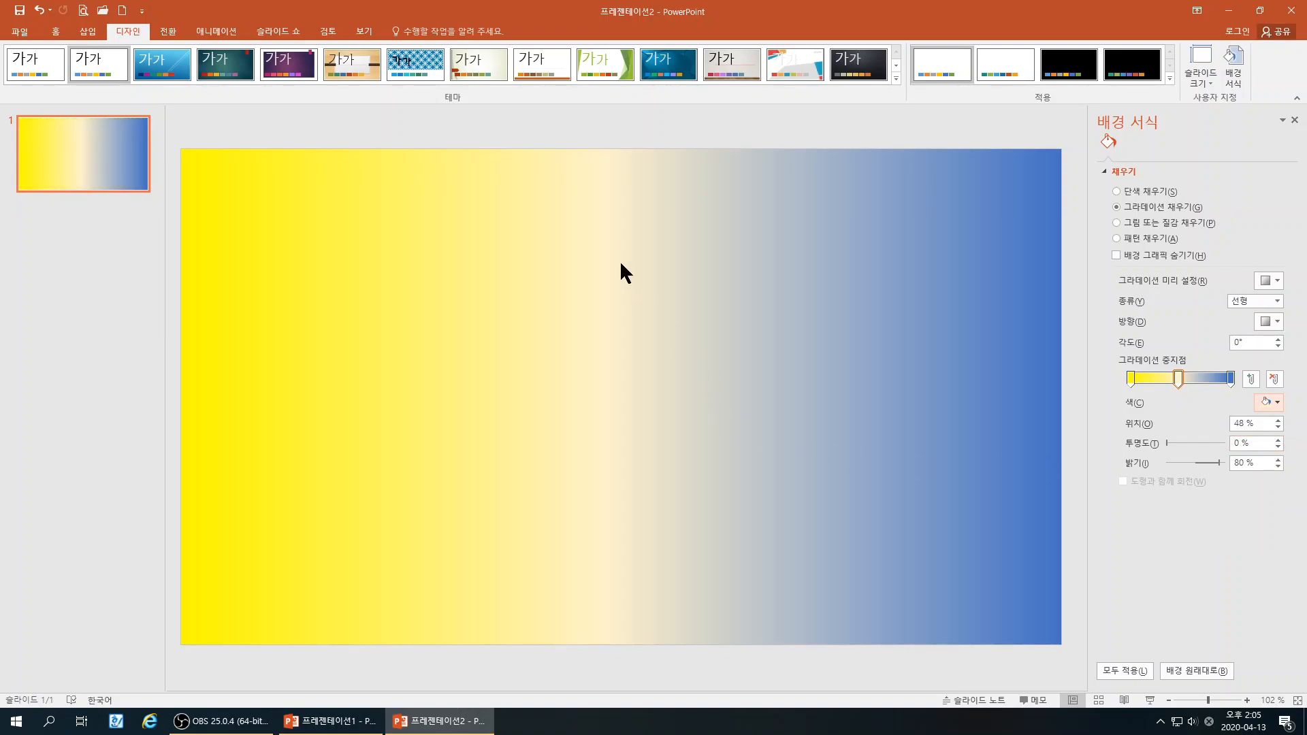
{"action": "mouse_move", "coordinate": [1178, 378]}
{"action": "left_mouse_down"}
{"action": "mouse_move", "coordinate": [1160, 381]}
{"action": "mouse_move", "coordinate": [1212, 383]}
{"action": "mouse_move", "coordinate": [1154, 382]}
{"action": "mouse_move", "coordinate": [1166, 382]}
{"action": "left_mouse_up"}
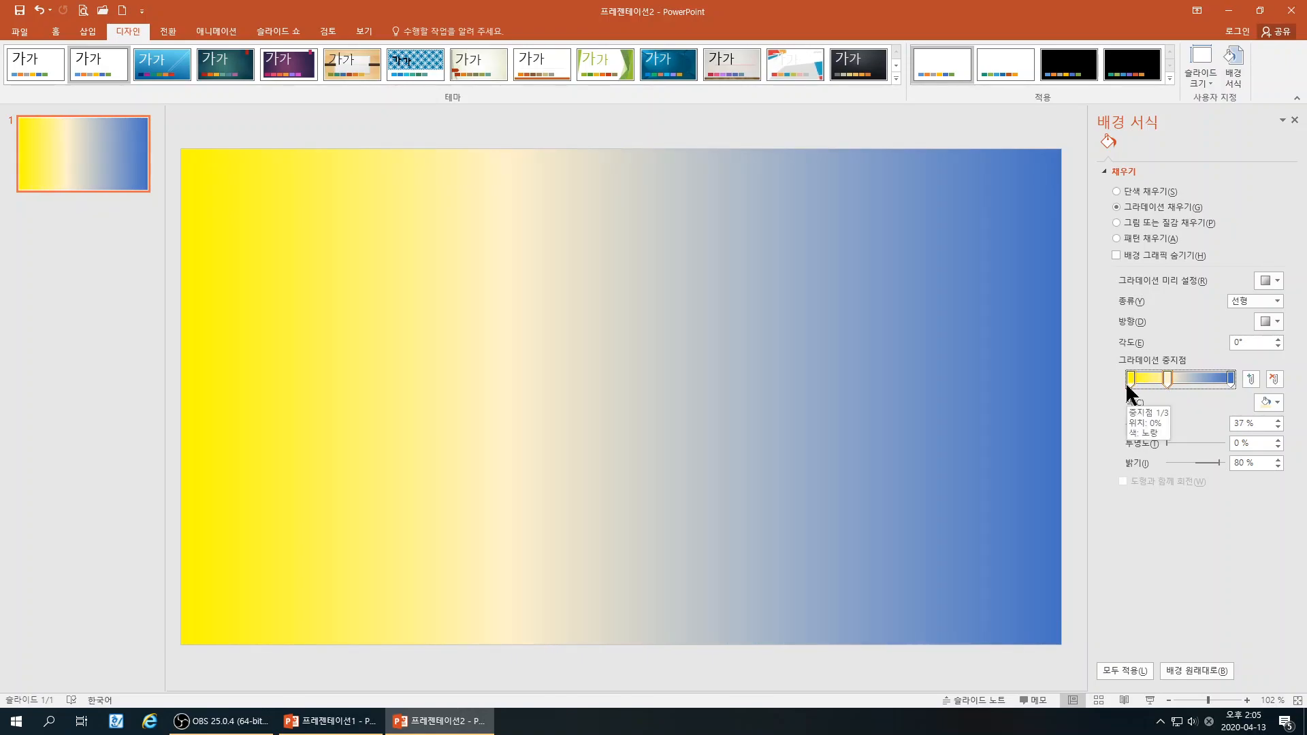
Add a gradient stop at 67%, coloured red after trying light orange, and shift the stops toward yellow with pale gold at 27%
{"action": "left_click", "coordinate": [1197, 378]}
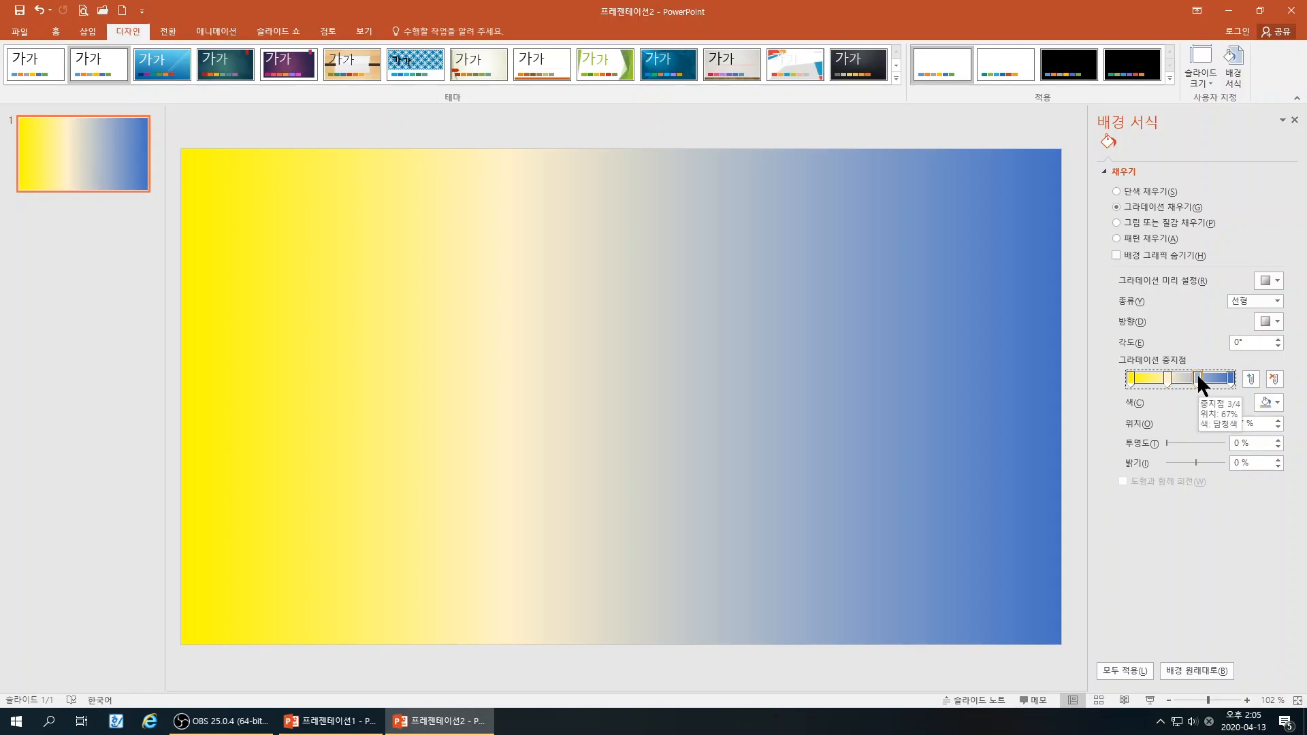
{"action": "left_click", "coordinate": [1270, 403]}
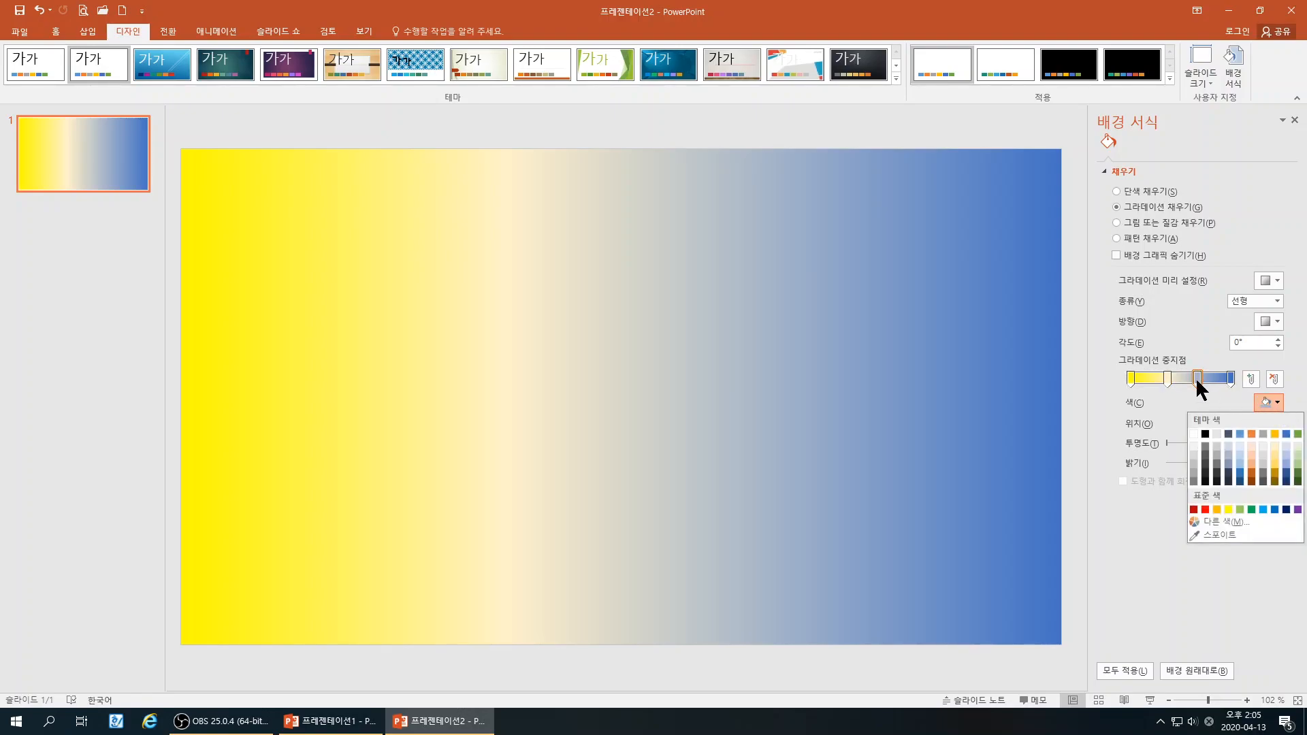
{"action": "left_click", "coordinate": [1250, 469]}
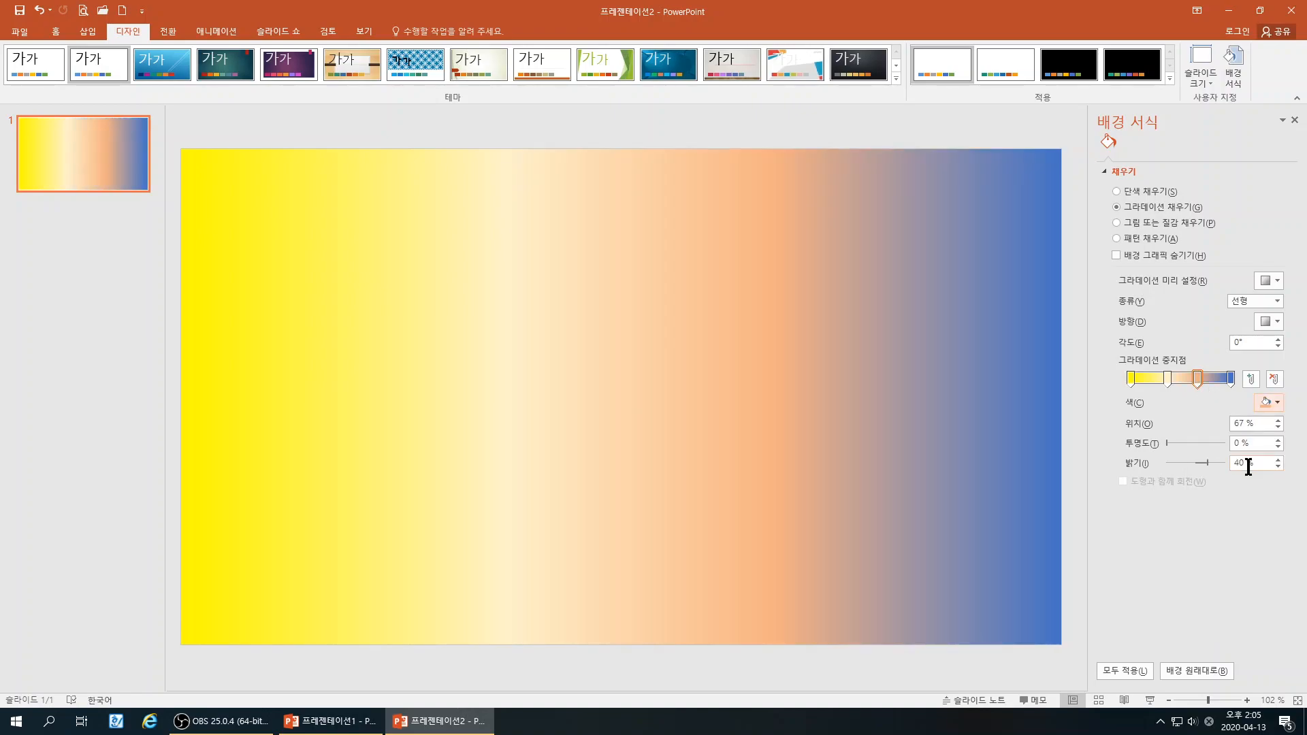
{"action": "left_click", "coordinate": [1273, 402]}
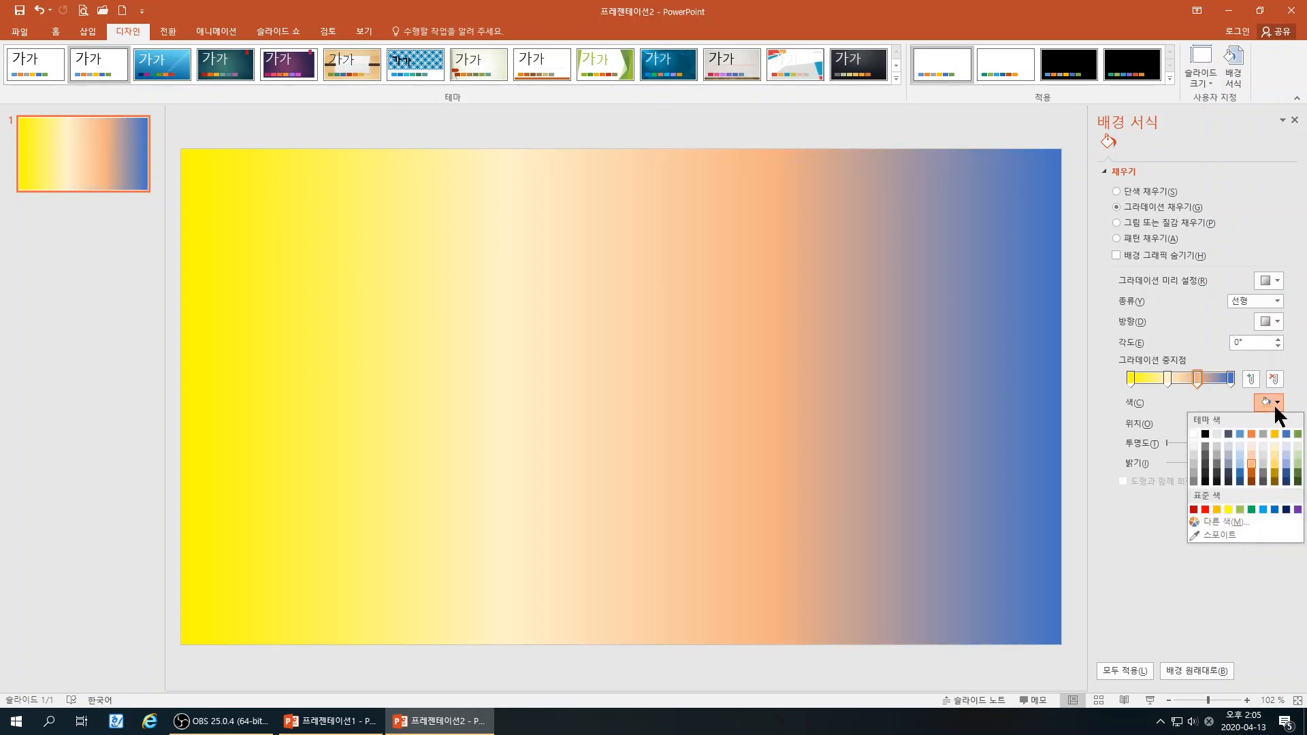
{"action": "left_click", "coordinate": [1205, 509]}
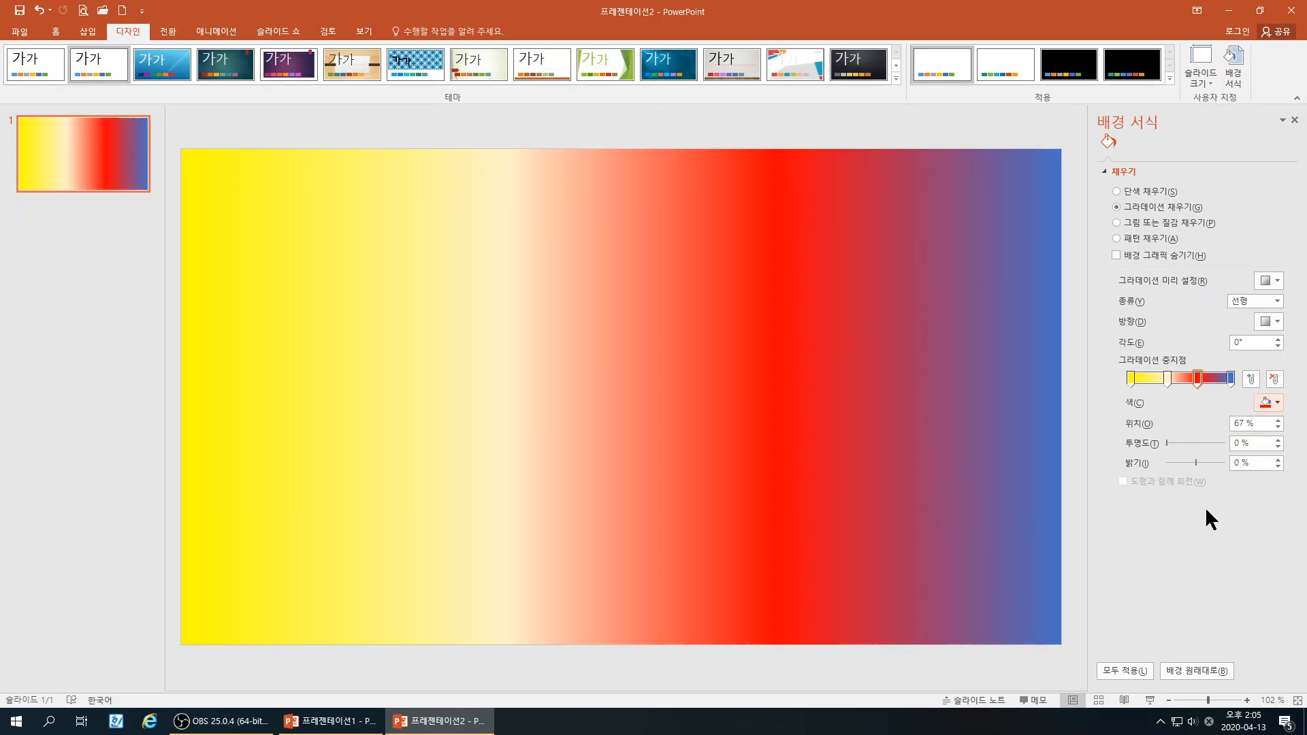
{"action": "mouse_move", "coordinate": [1162, 377]}
{"action": "left_mouse_down"}
{"action": "mouse_move", "coordinate": [1149, 382]}
{"action": "mouse_move", "coordinate": [1229, 378]}
{"action": "mouse_move", "coordinate": [1156, 379]}
{"action": "left_mouse_up"}
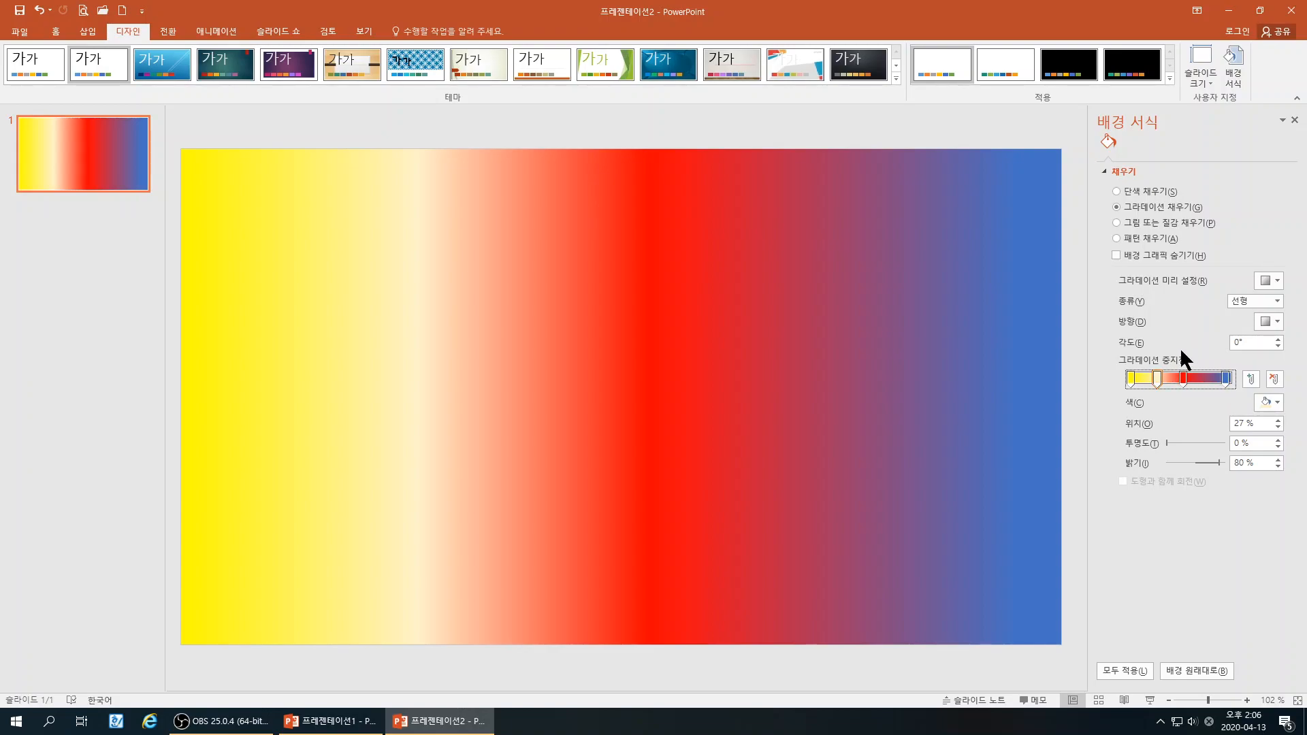
Change the background gradient type to 방사형 with the direction radiating from the slide's lower-right corner
{"action": "left_click", "coordinate": [1275, 323]}
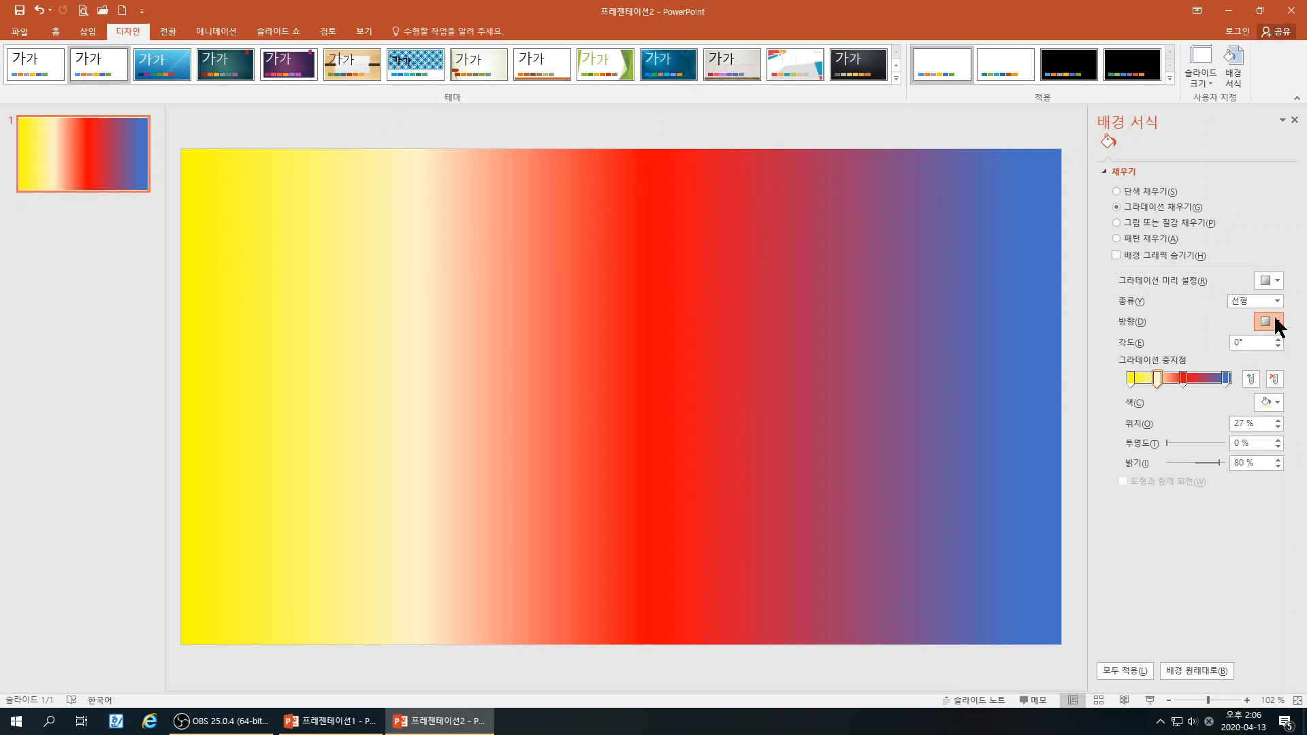
{"action": "left_click", "coordinate": [1277, 323]}
{"action": "left_click", "coordinate": [1248, 303]}
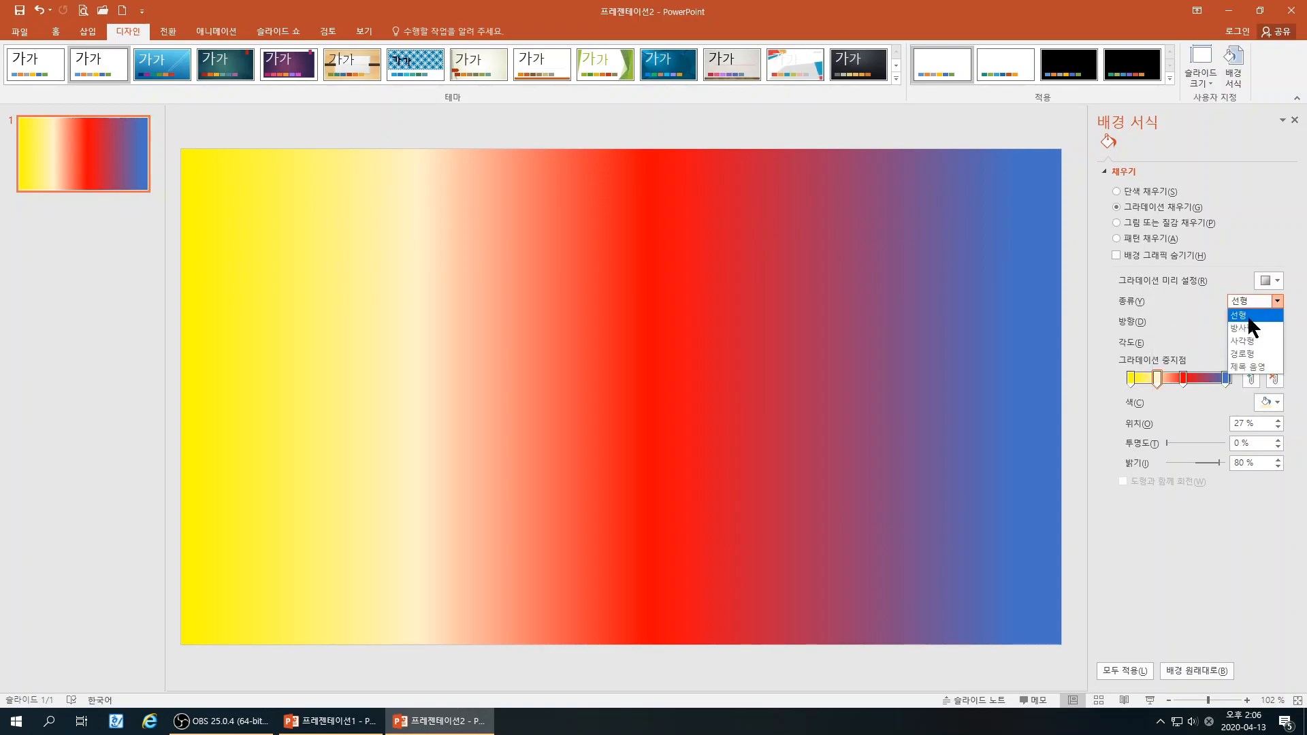
{"action": "left_click", "coordinate": [1250, 329]}
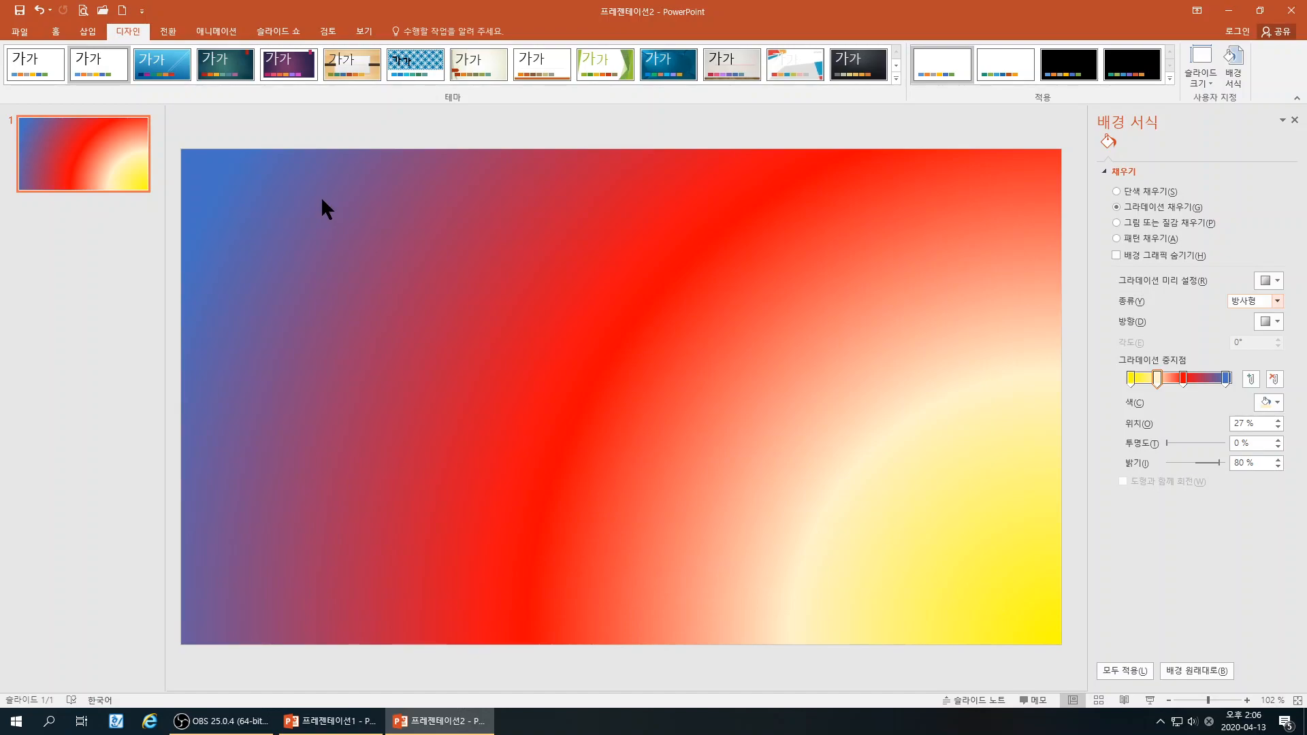
{"action": "left_click", "coordinate": [1277, 322]}
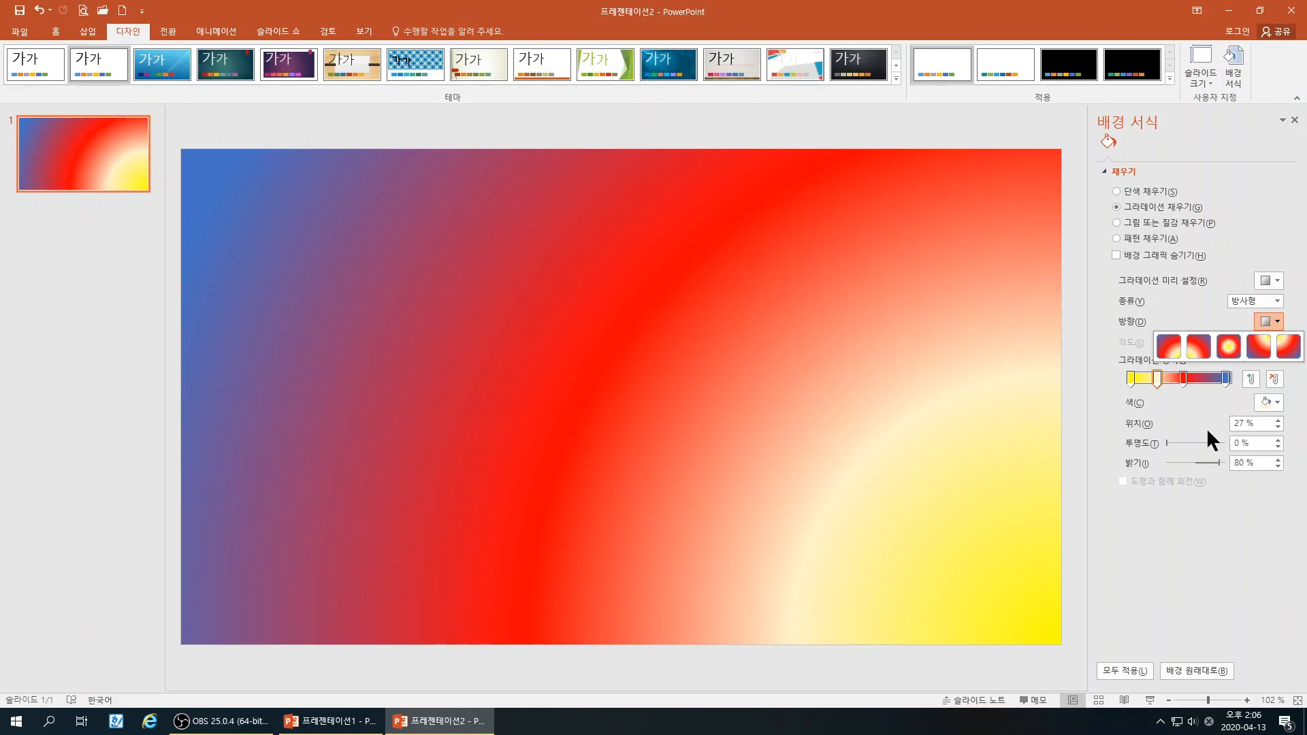
{"action": "left_click", "coordinate": [1172, 346]}
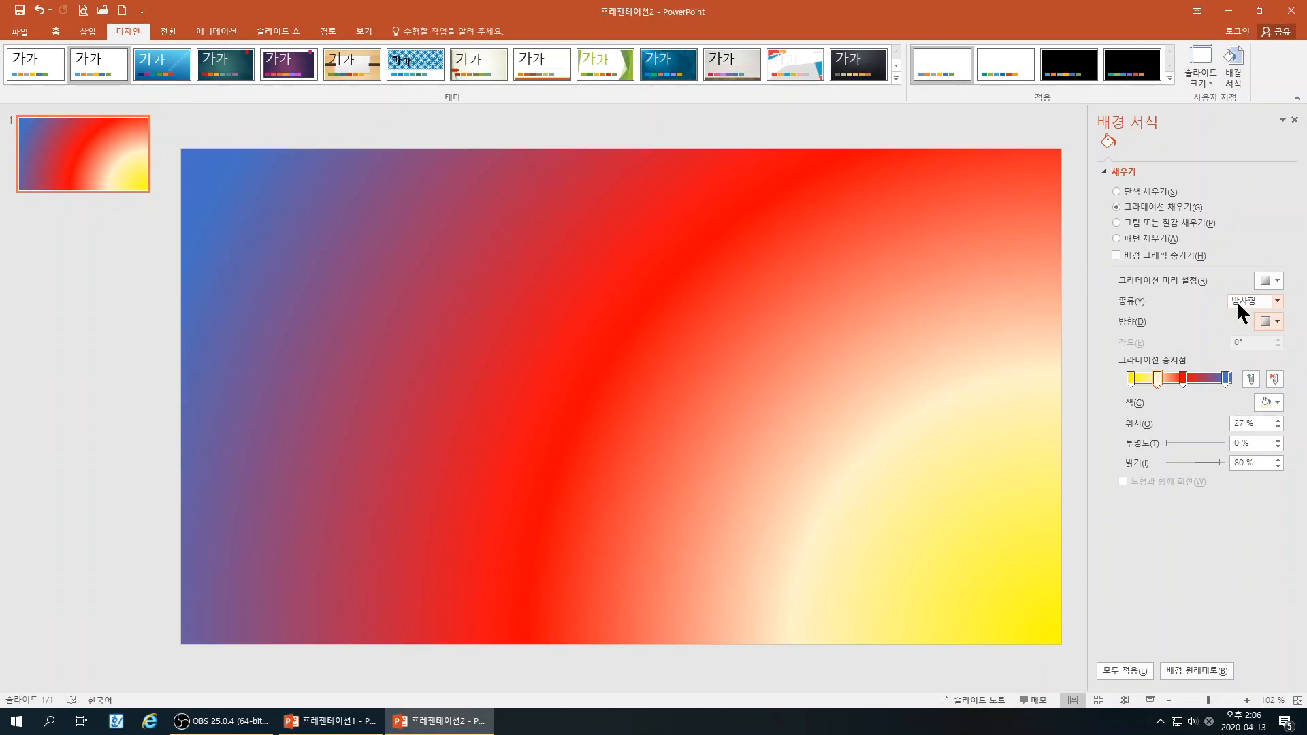
Try the 방사형 gradient radiating from the slide's centre and from its upper-right corner
{"action": "left_click", "coordinate": [1268, 315]}
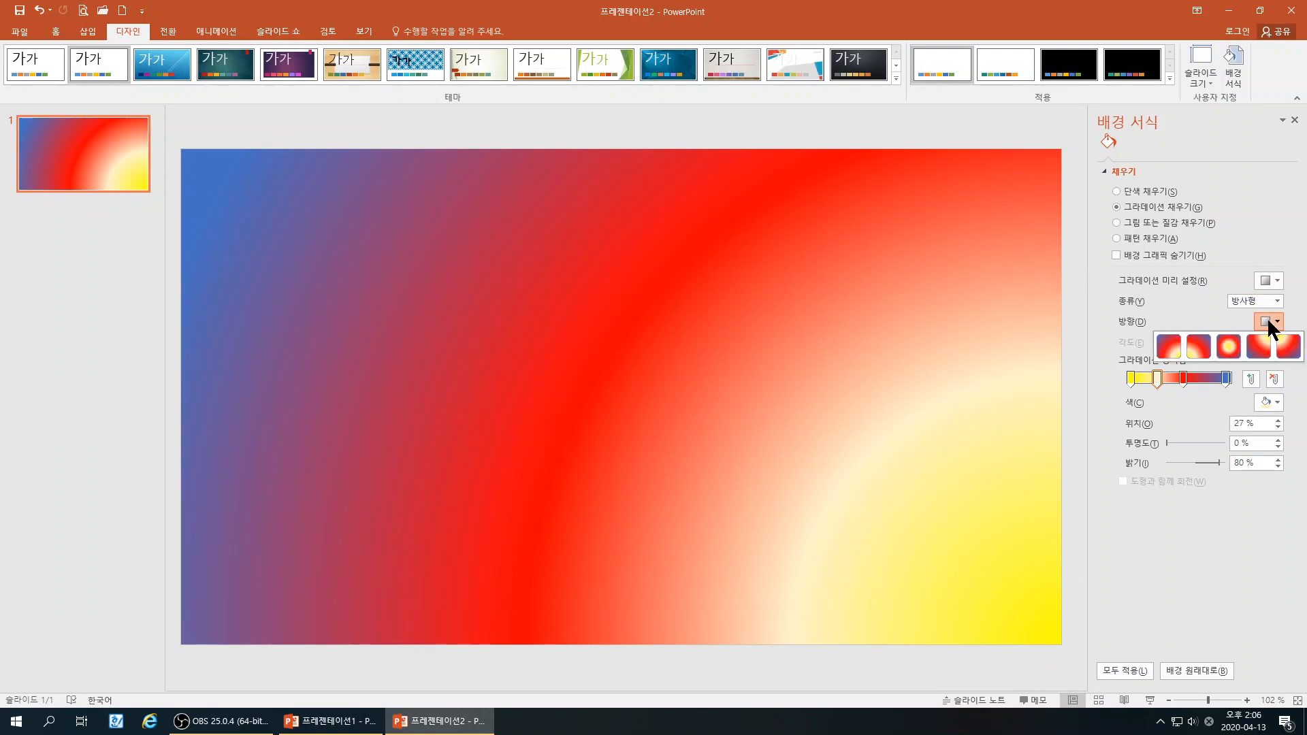
{"action": "left_click", "coordinate": [1223, 344]}
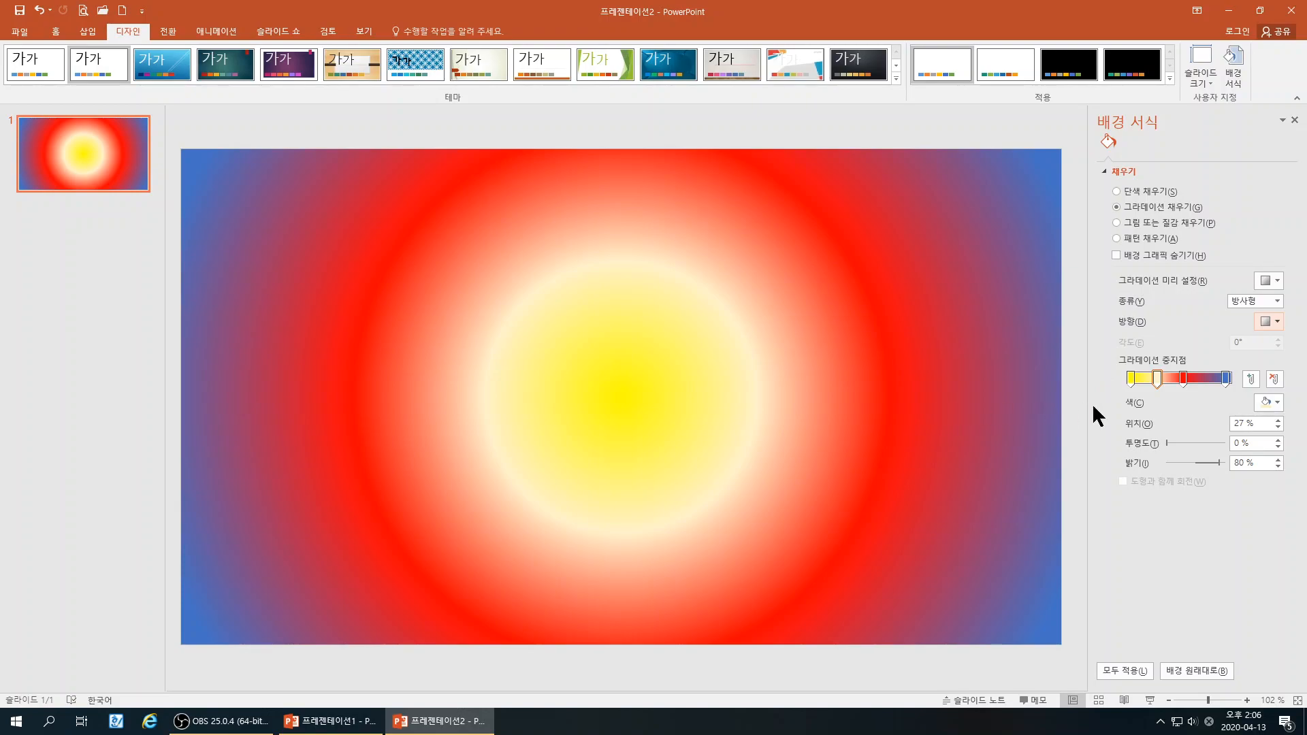
{"action": "left_click", "coordinate": [1278, 321]}
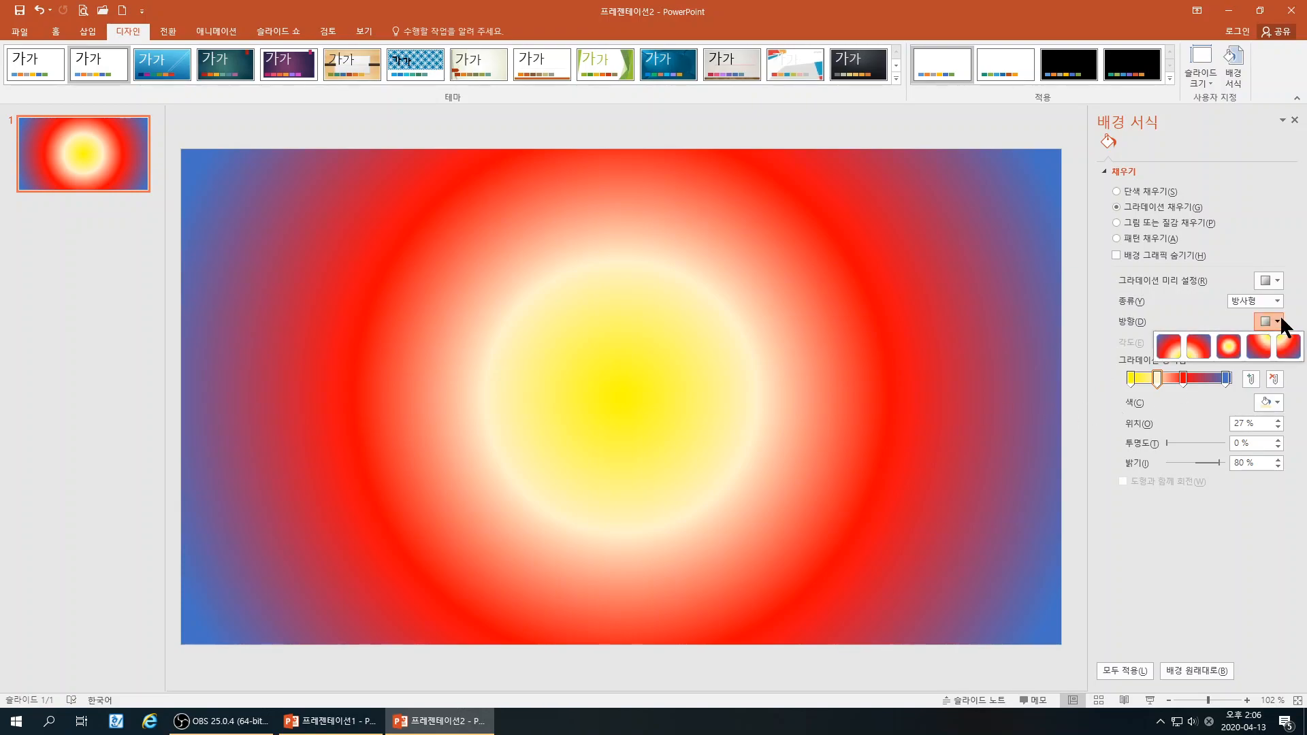
{"action": "left_click", "coordinate": [1256, 345]}
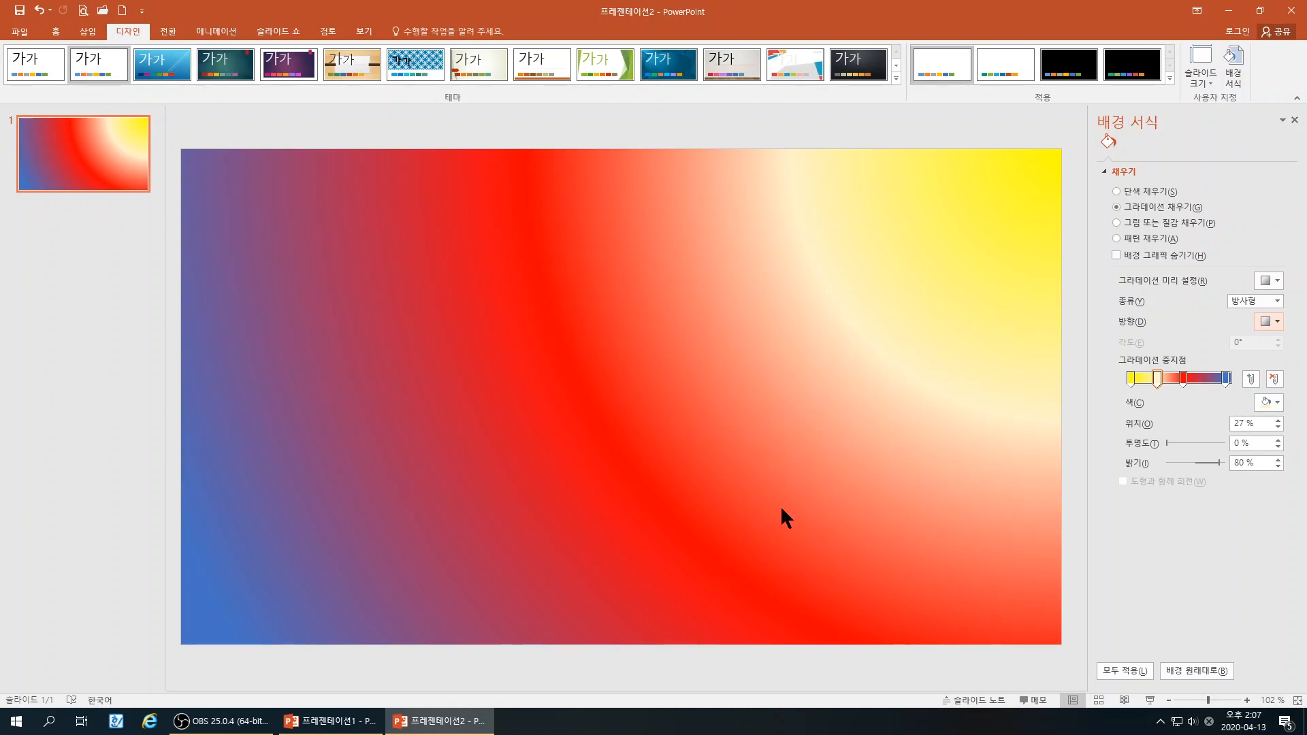
{"action": "left_click", "coordinate": [1270, 321]}
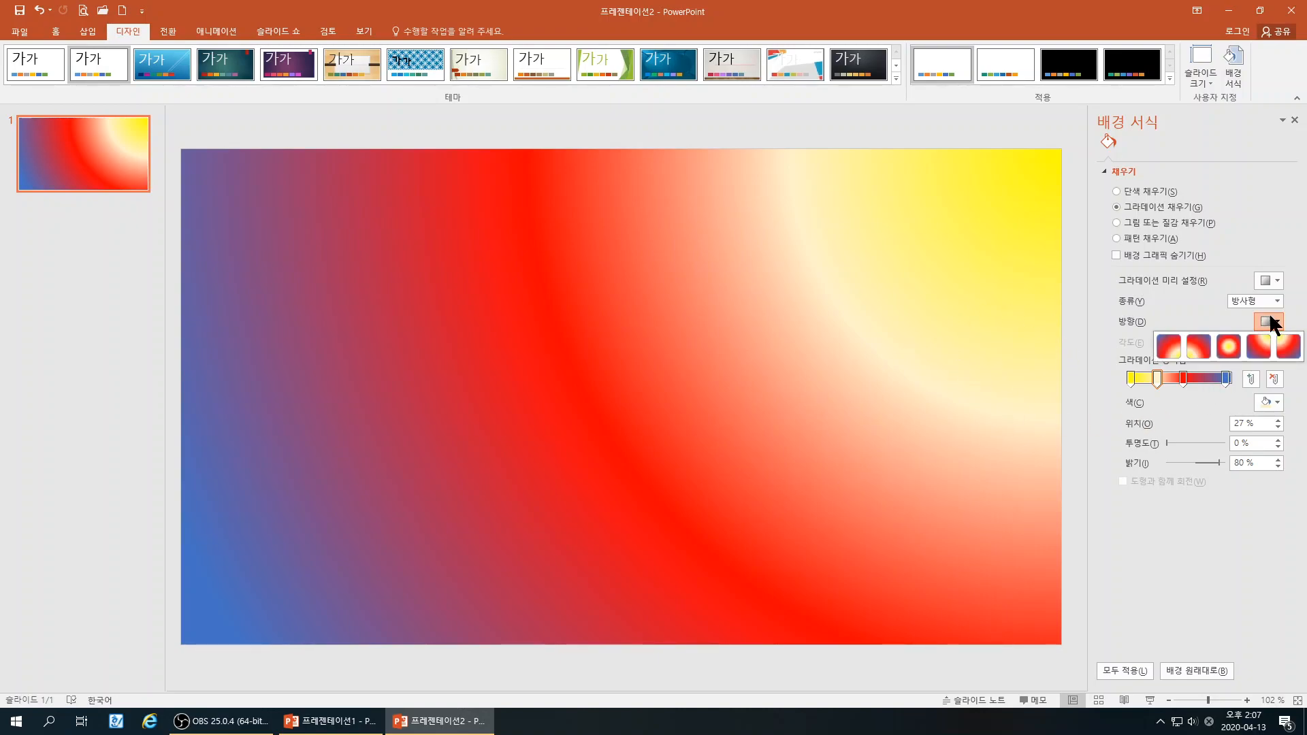
{"action": "left_click", "coordinate": [1270, 321]}
Try the 사각형 gradient type from the slide's centre and lower-right corner, and return the type to 방사형
{"action": "left_click", "coordinate": [1278, 301]}
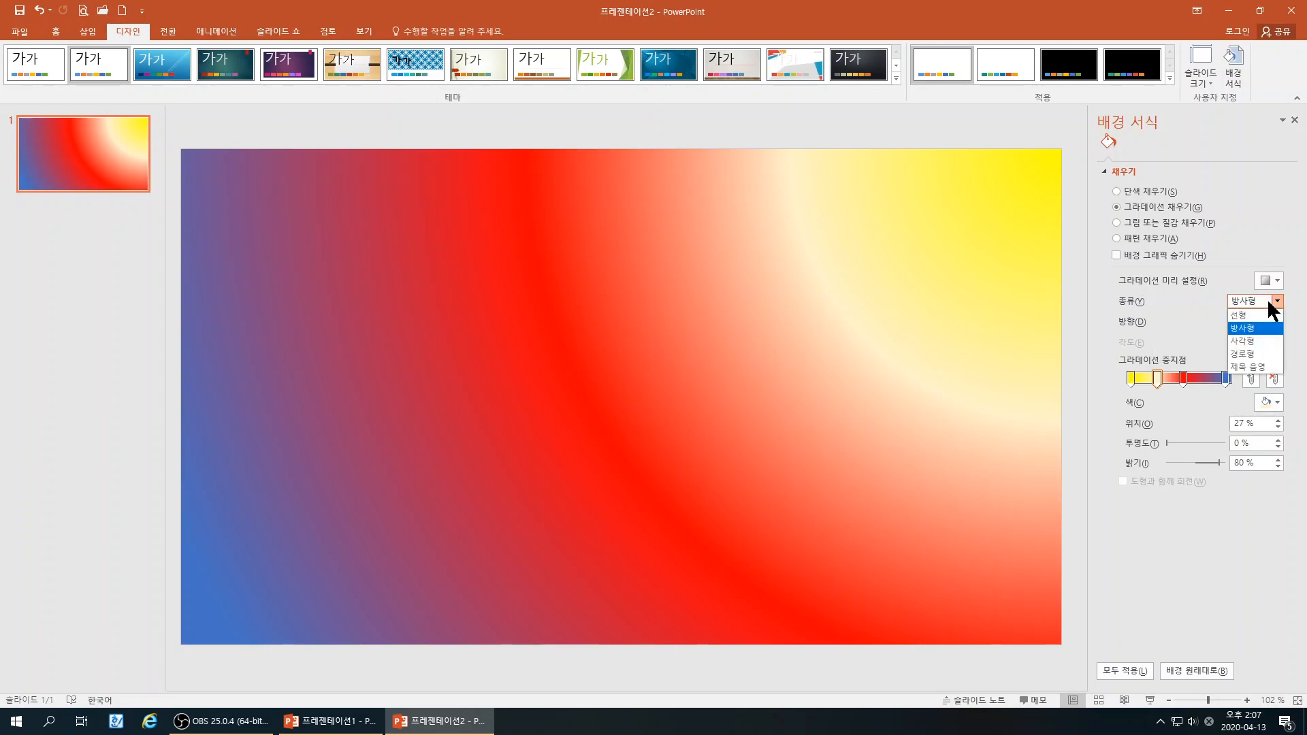
{"action": "left_click", "coordinate": [1246, 342]}
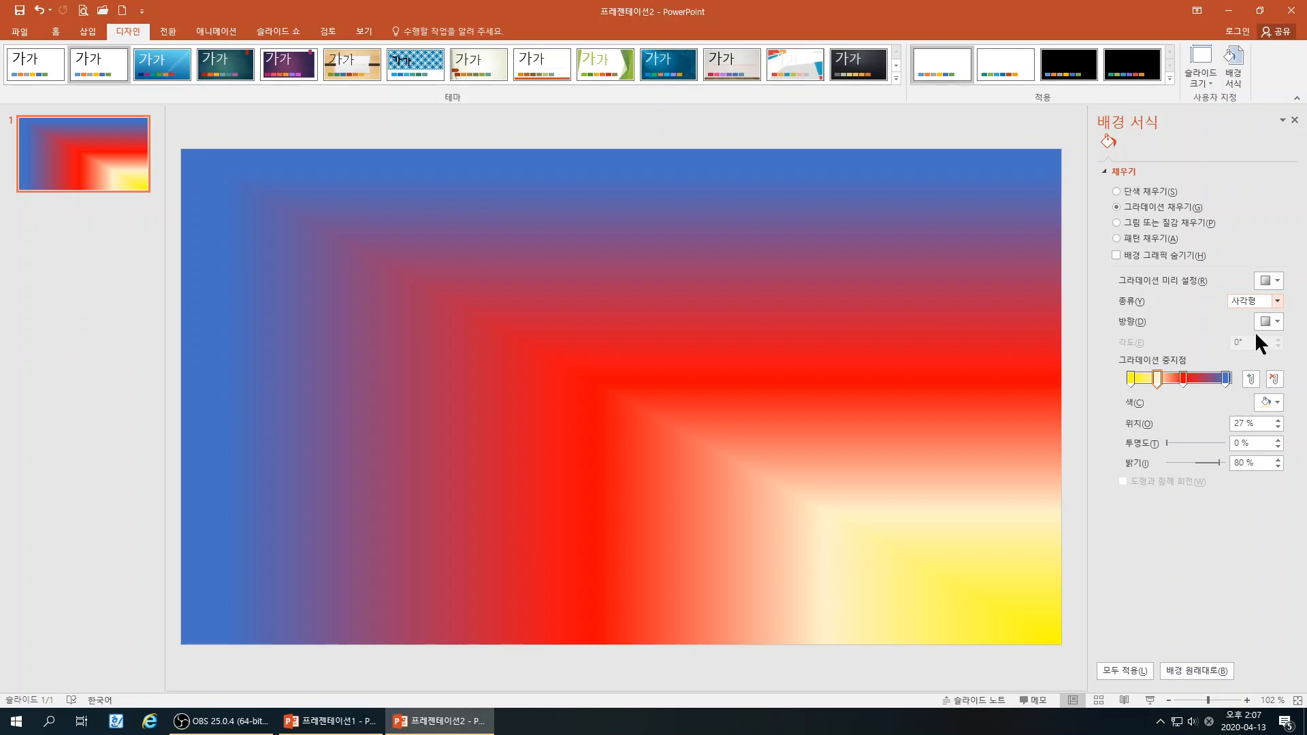
{"action": "left_click", "coordinate": [1276, 321]}
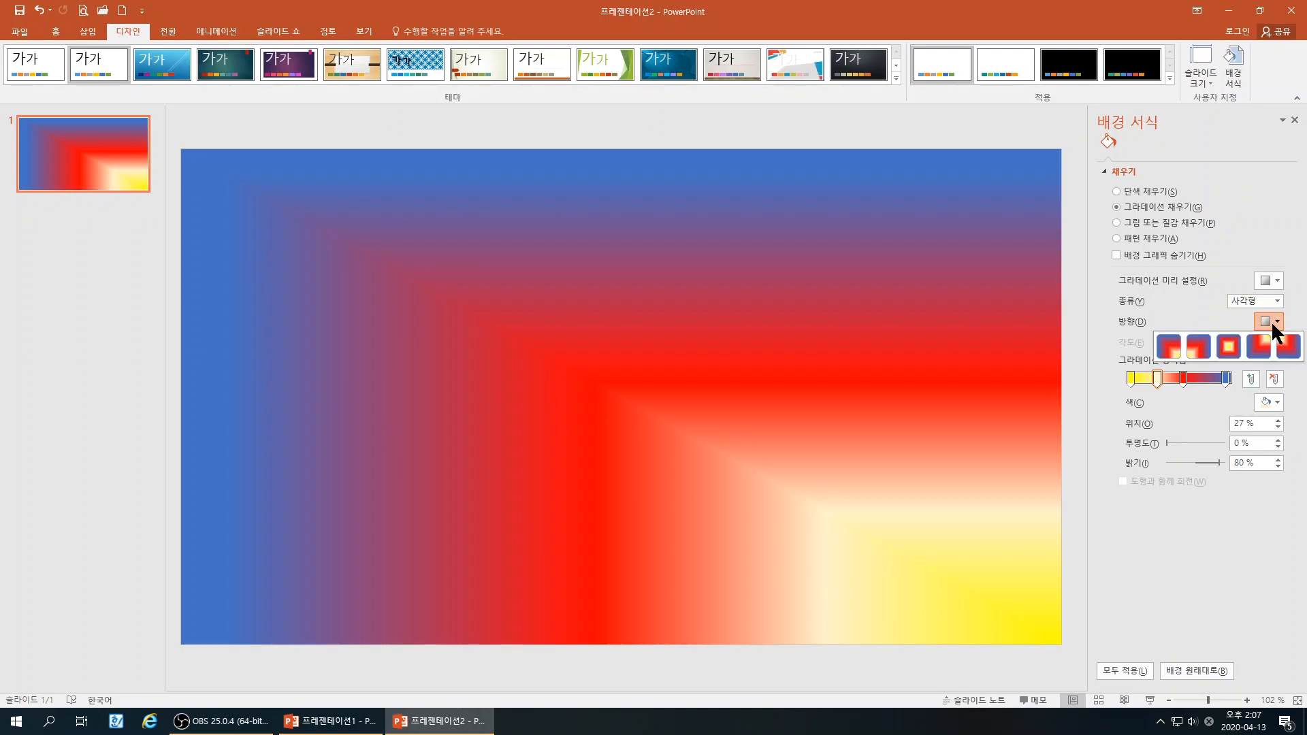
{"action": "left_click", "coordinate": [1223, 349]}
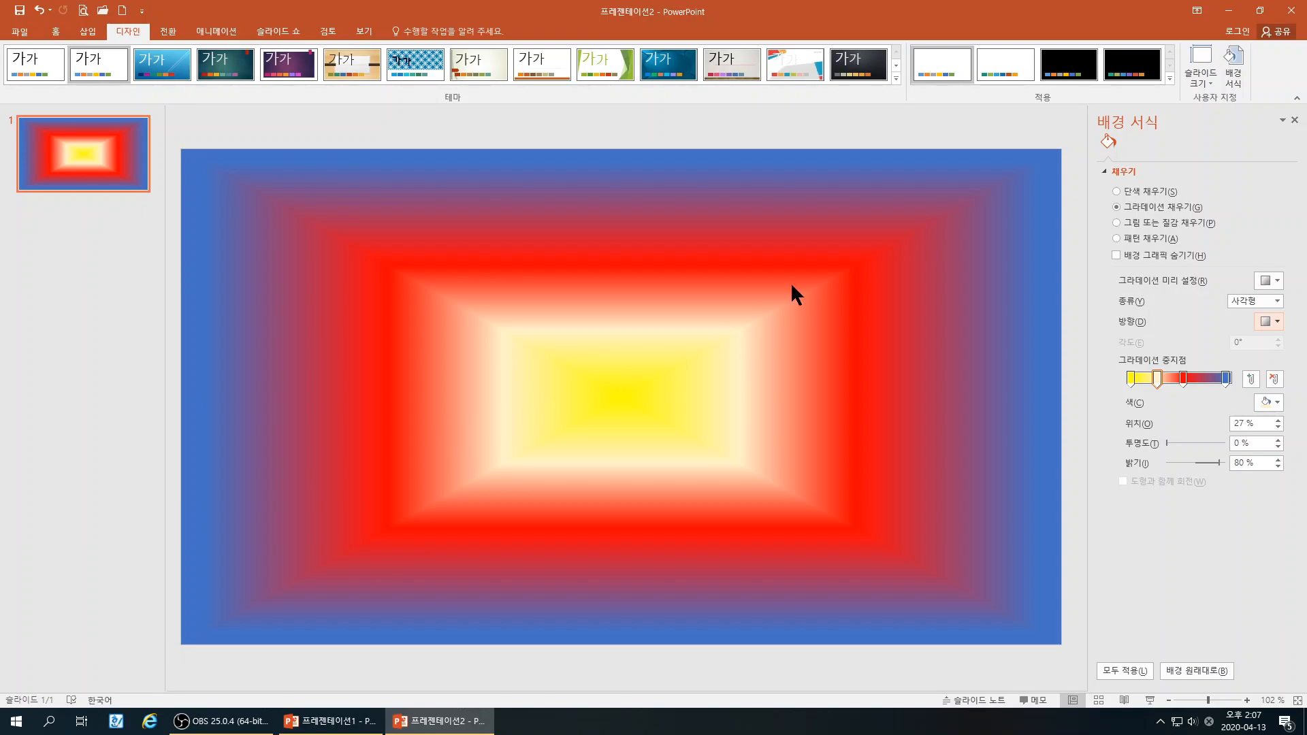
{"action": "left_click", "coordinate": [1270, 321]}
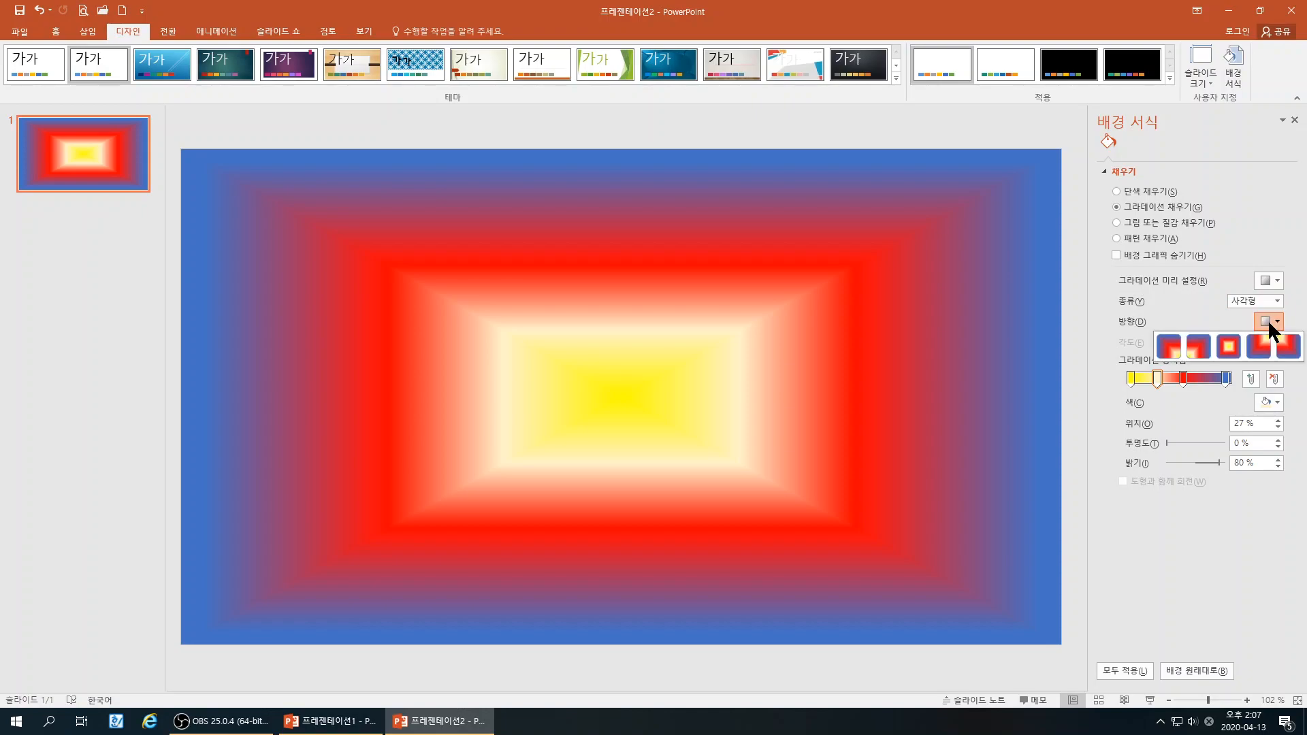
{"action": "left_click", "coordinate": [1166, 344]}
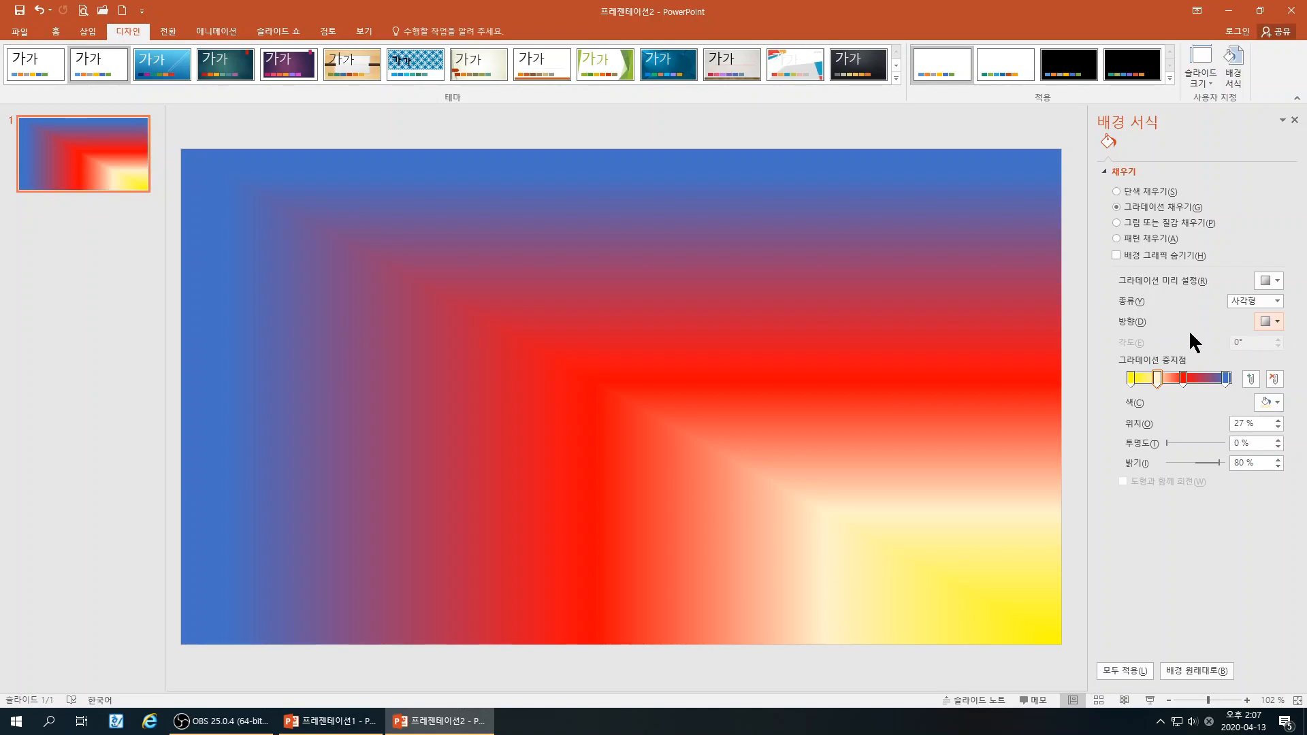
{"action": "left_click", "coordinate": [1245, 301]}
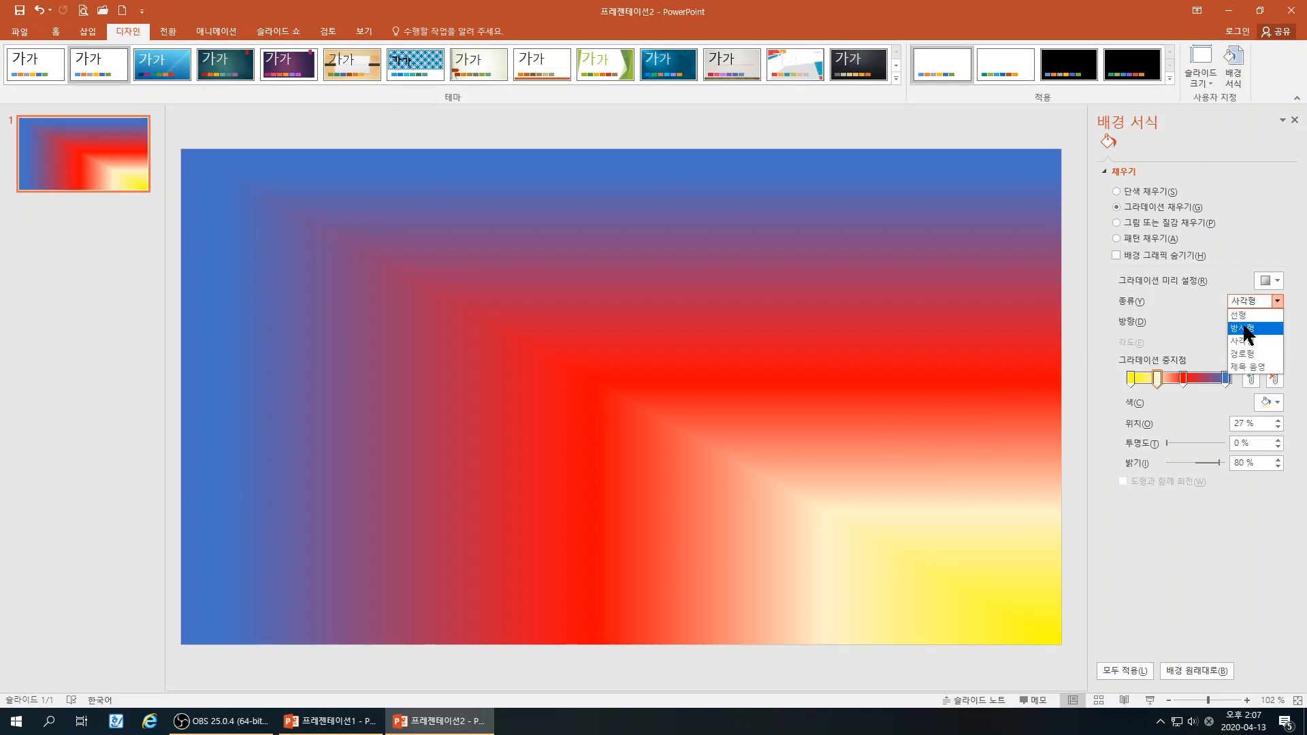
{"action": "left_click", "coordinate": [1245, 329]}
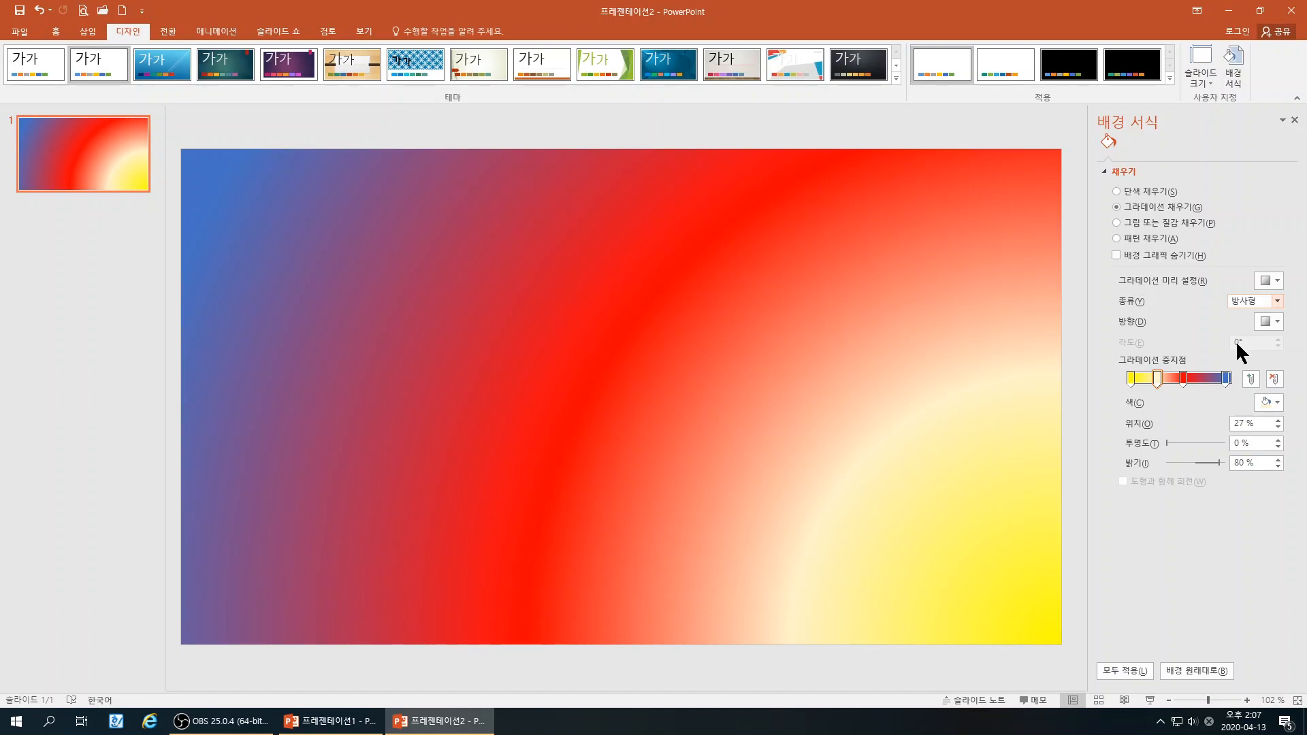
Try the 경로형 gradient type on the slide background, and the 사각형 type radiating from the slide's centre
{"action": "left_click", "coordinate": [1249, 300]}
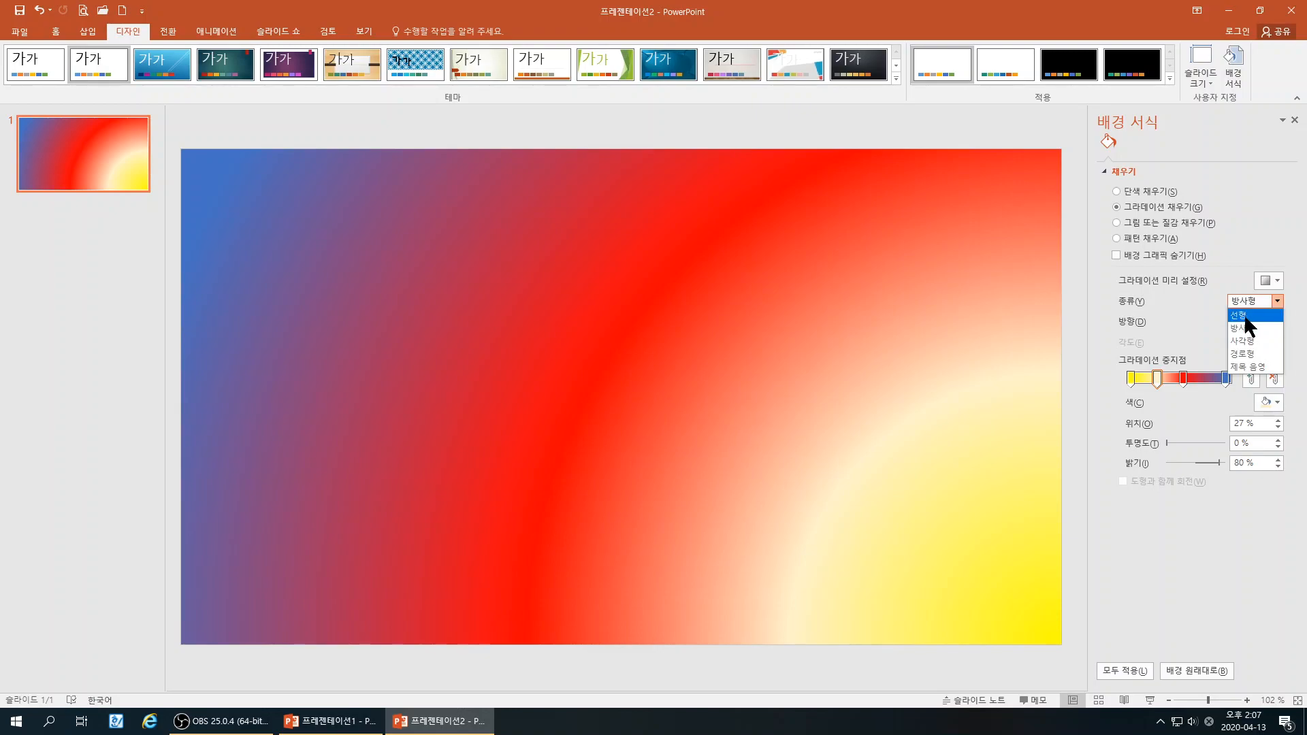
{"action": "left_click", "coordinate": [1252, 353]}
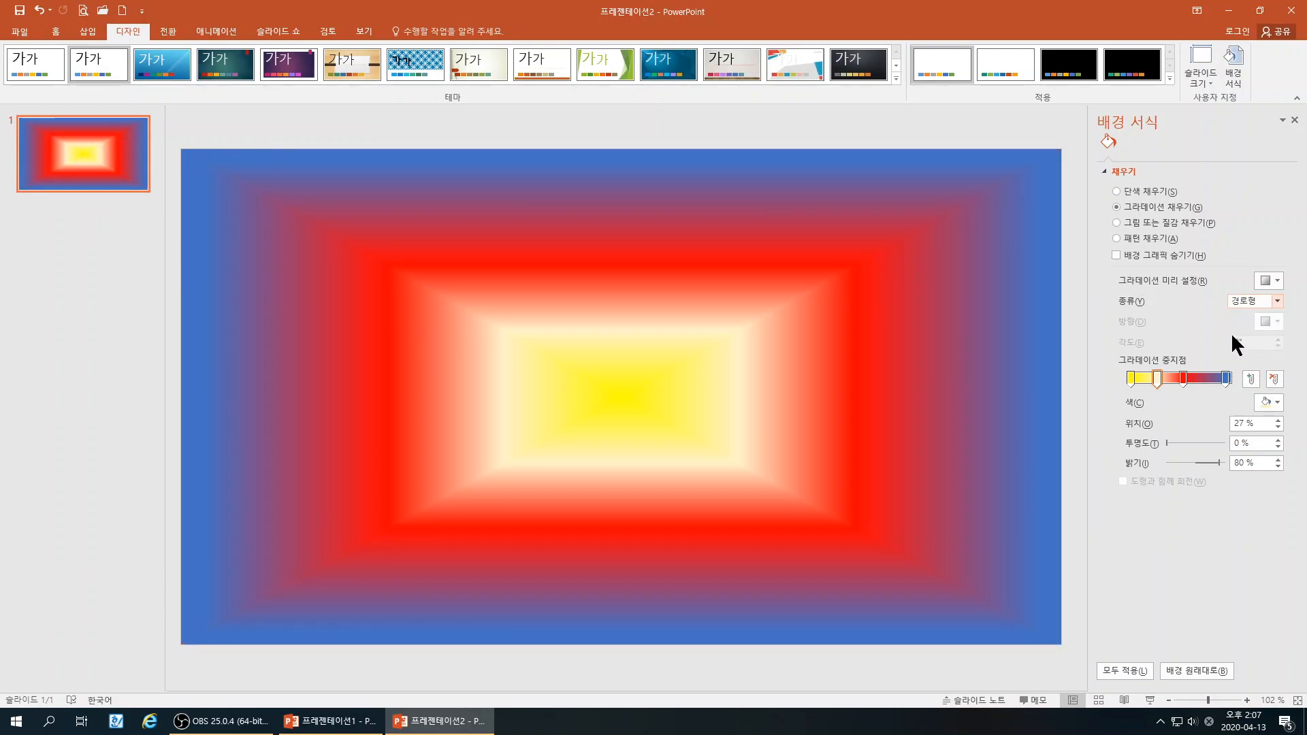
{"action": "left_click", "coordinate": [1254, 305]}
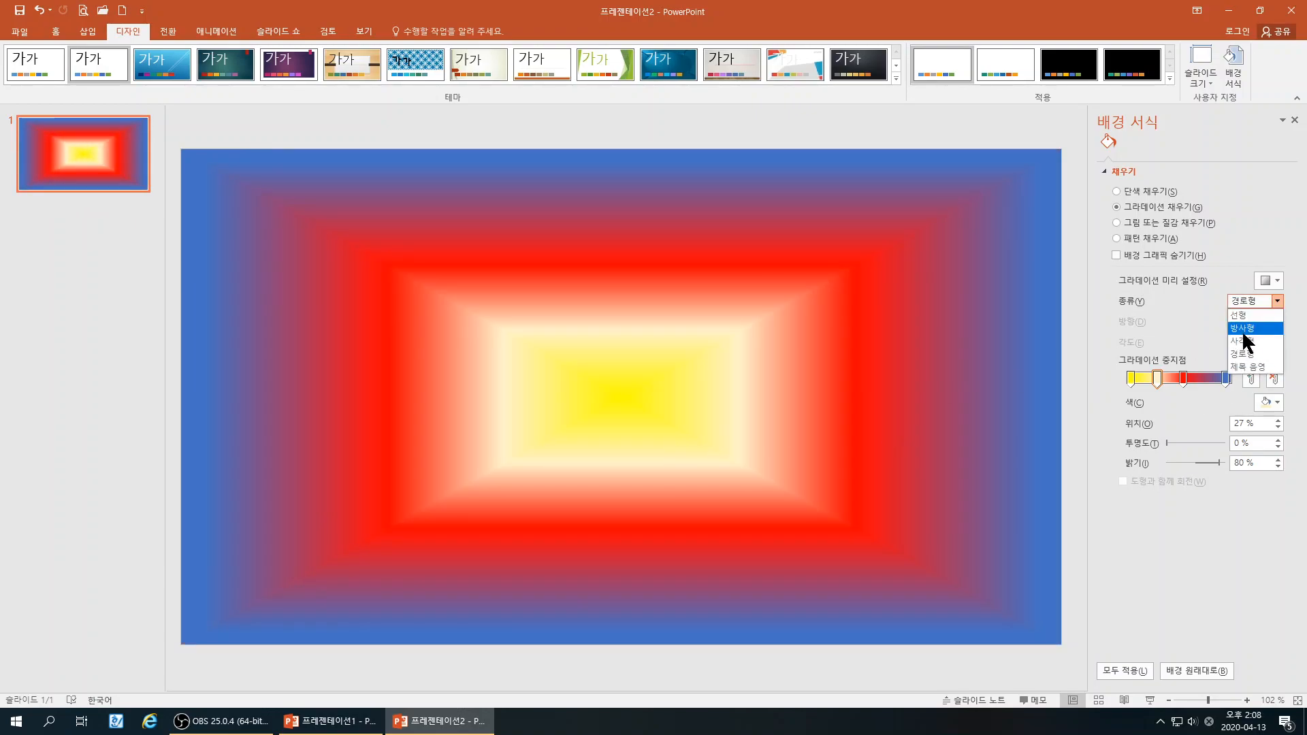
{"action": "left_click", "coordinate": [1240, 340]}
{"action": "left_click", "coordinate": [1278, 321]}
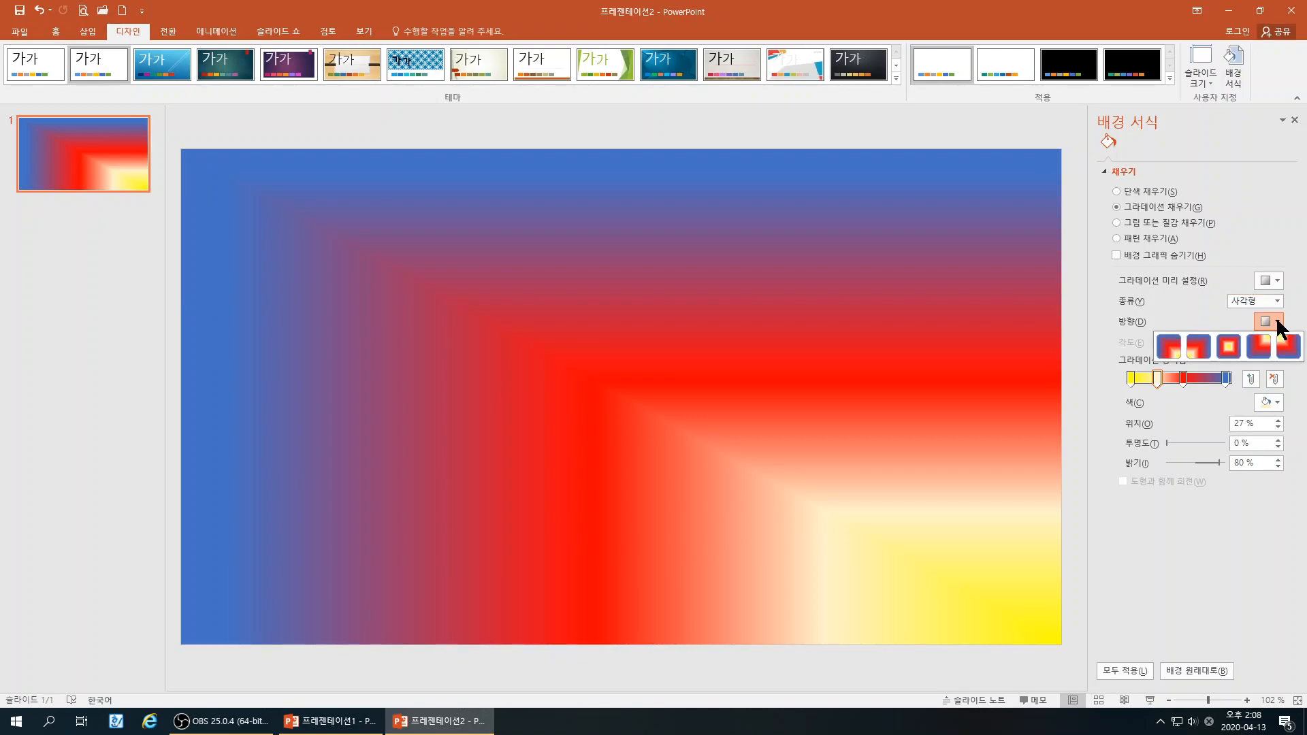
{"action": "left_click", "coordinate": [1230, 346]}
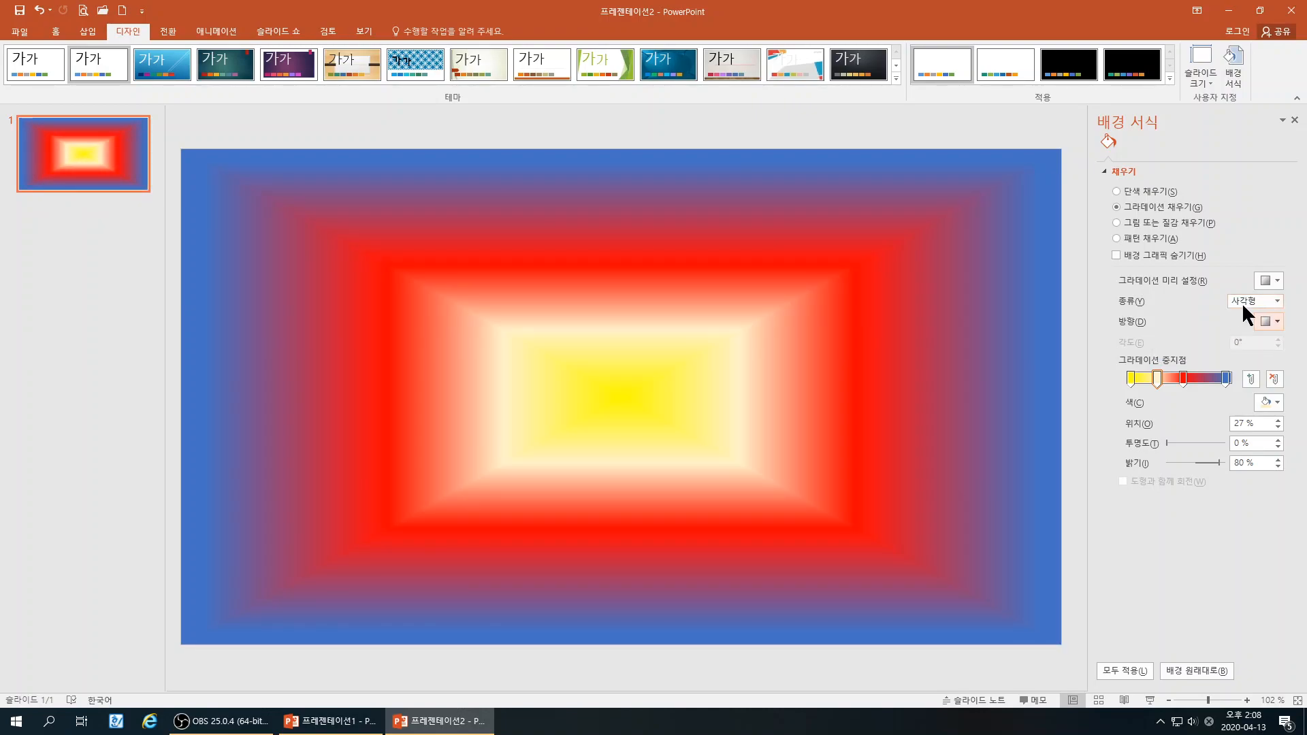
Switch the background gradient type to 경로형 for comparison and end on 제목 음영
{"action": "left_click", "coordinate": [1250, 305]}
{"action": "left_click", "coordinate": [1249, 354]}
{"action": "left_click", "coordinate": [1262, 303]}
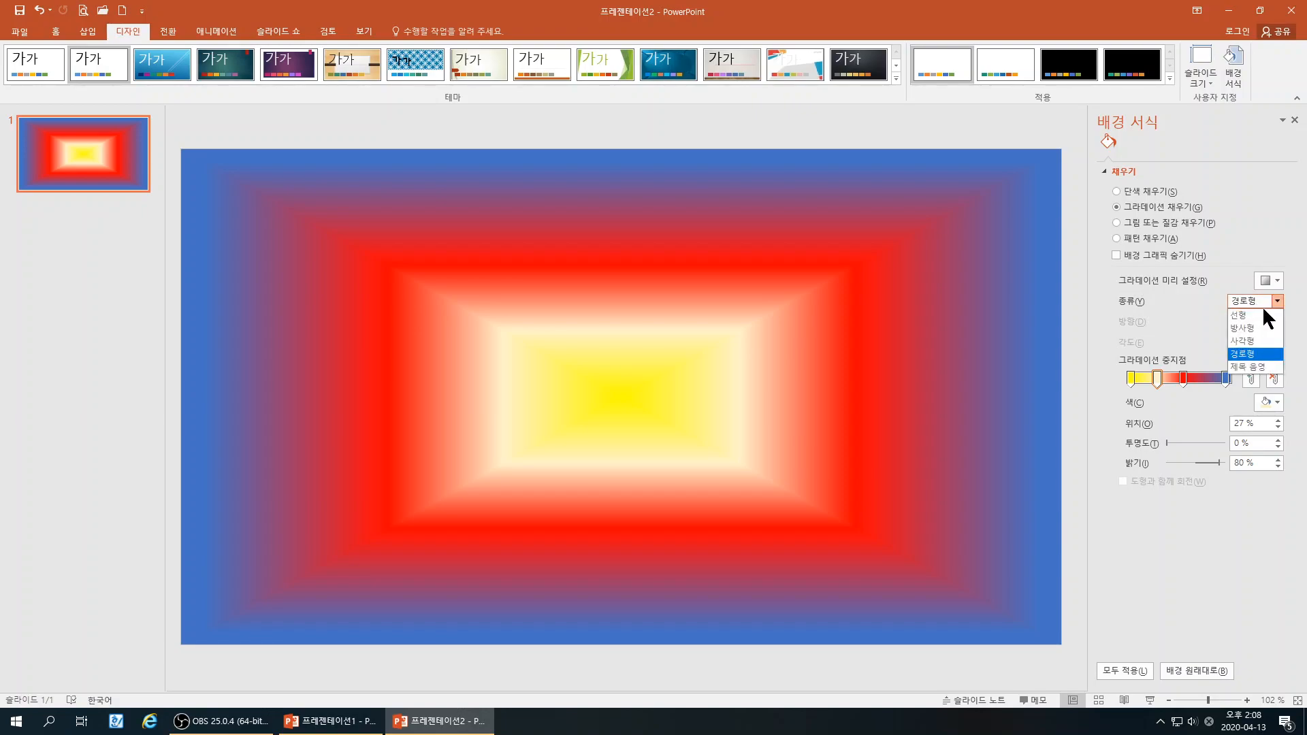
{"action": "left_click", "coordinate": [1246, 368]}
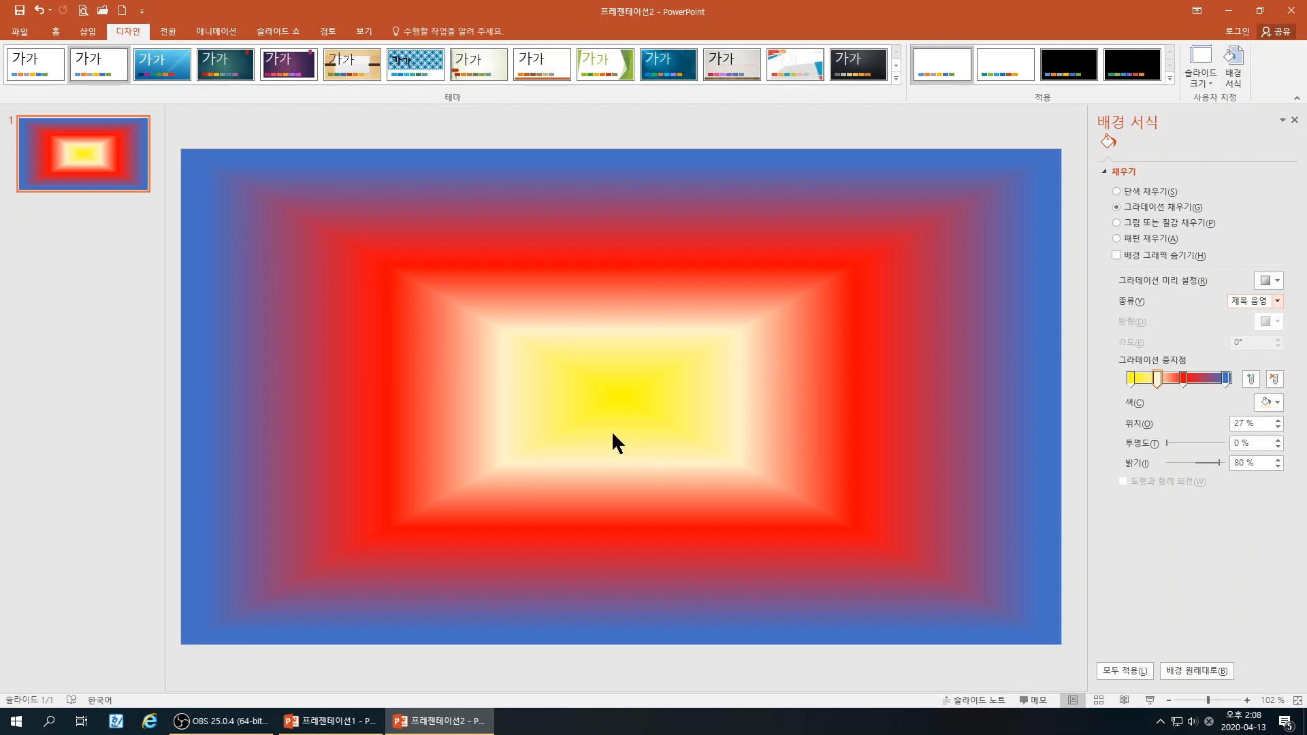
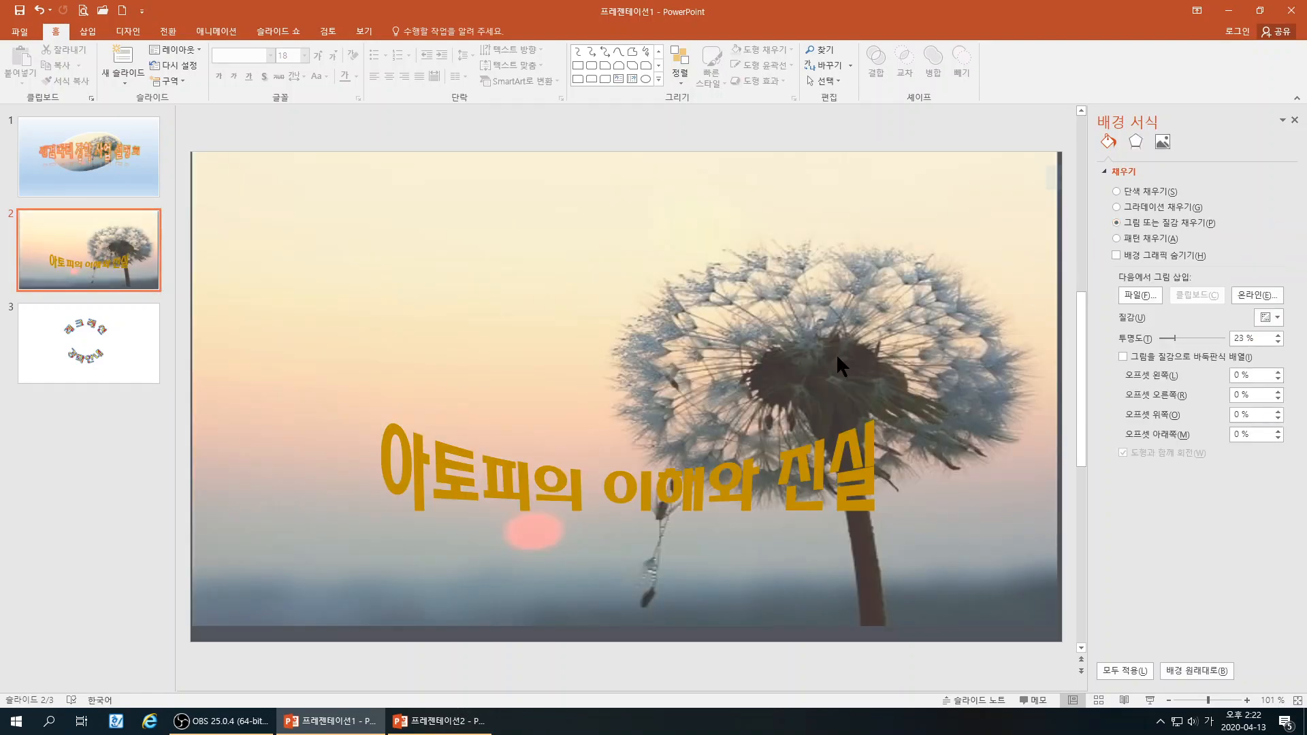
Fill slide 2's background with the picture file epzk
{"action": "left_click", "coordinate": [1136, 291]}
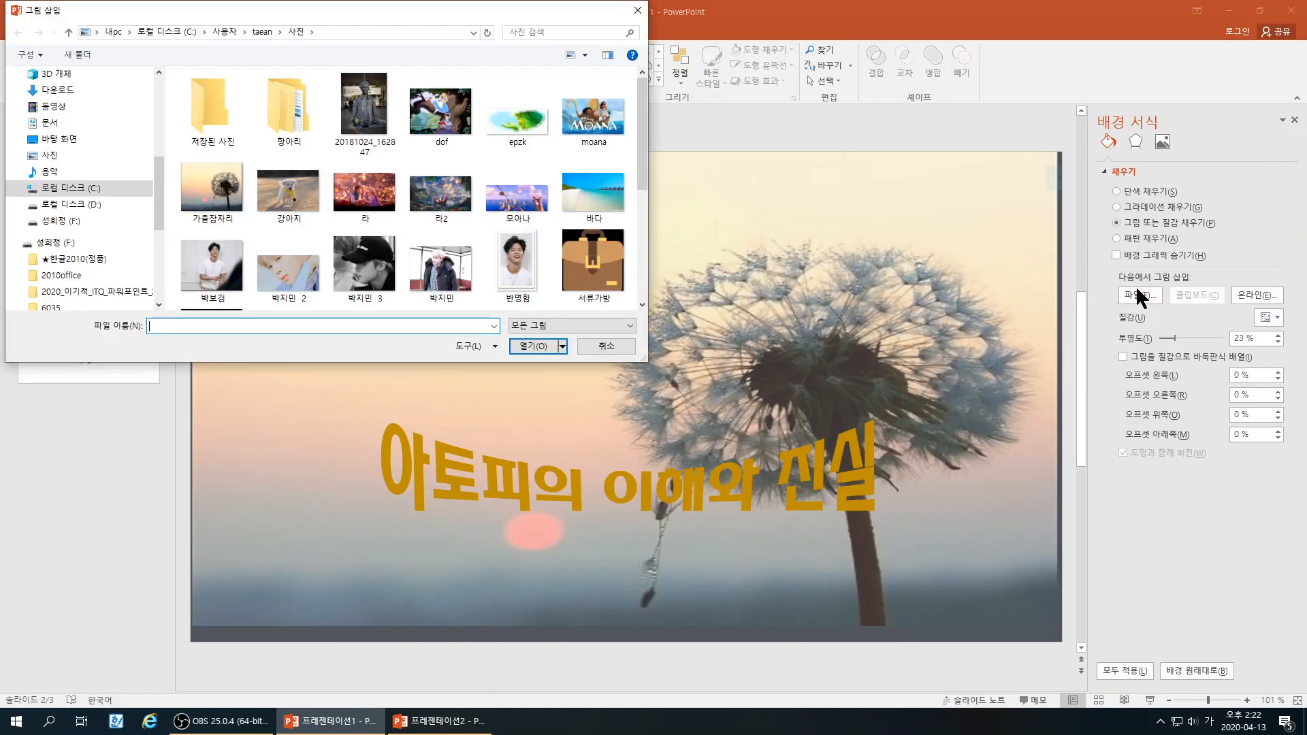
{"action": "left_click", "coordinate": [500, 119]}
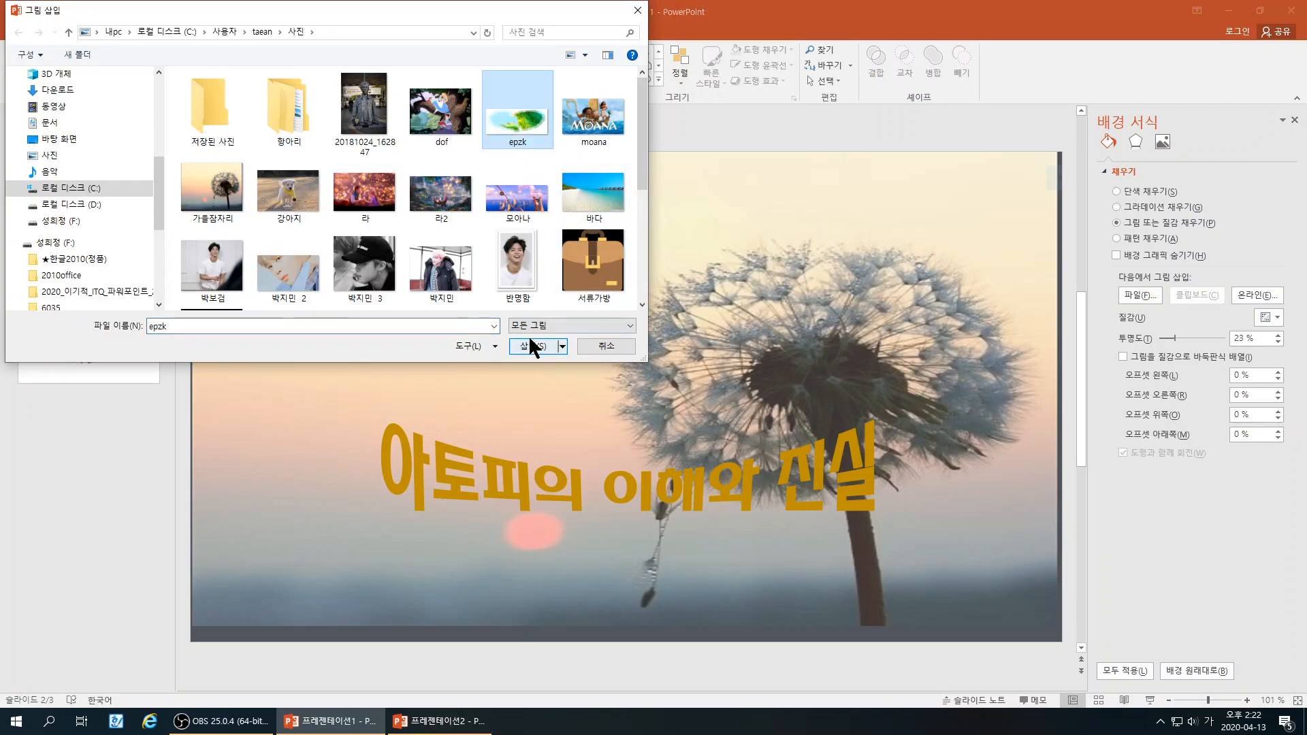
{"action": "left_click", "coordinate": [531, 344]}
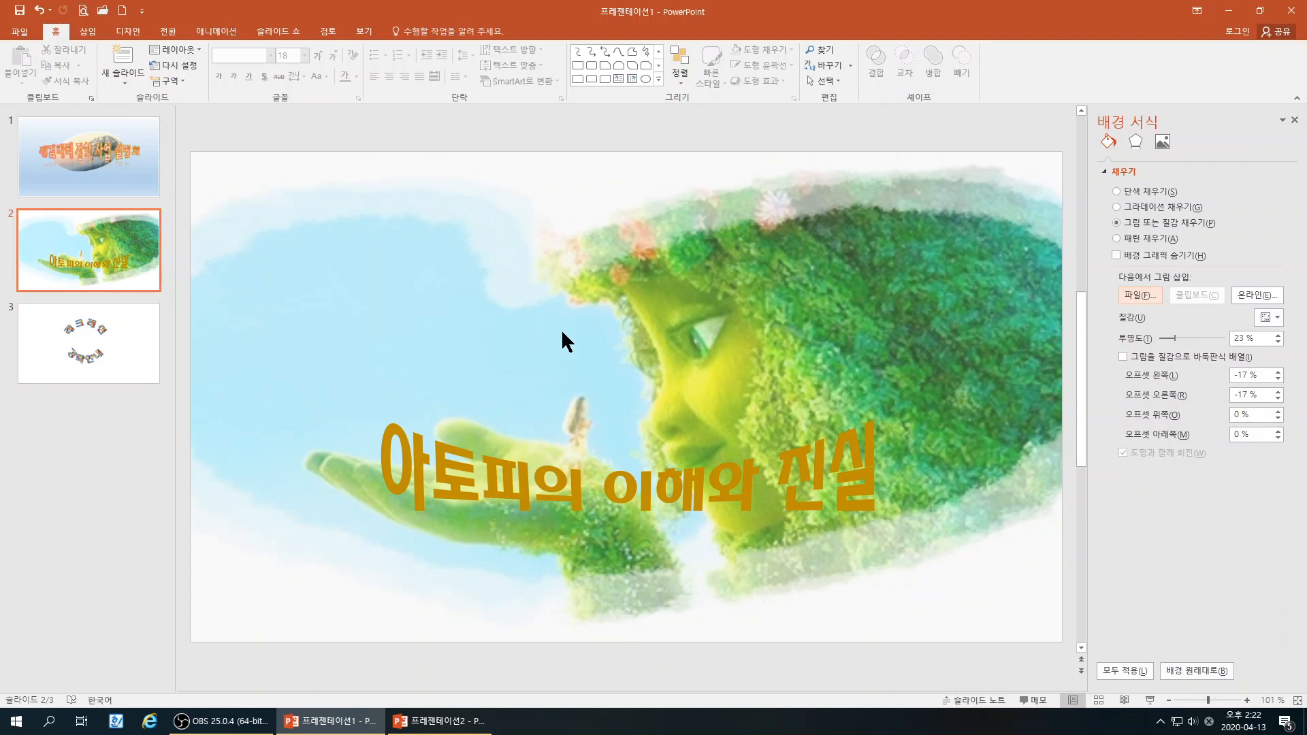
{"action": "left_click", "coordinate": [1133, 294]}
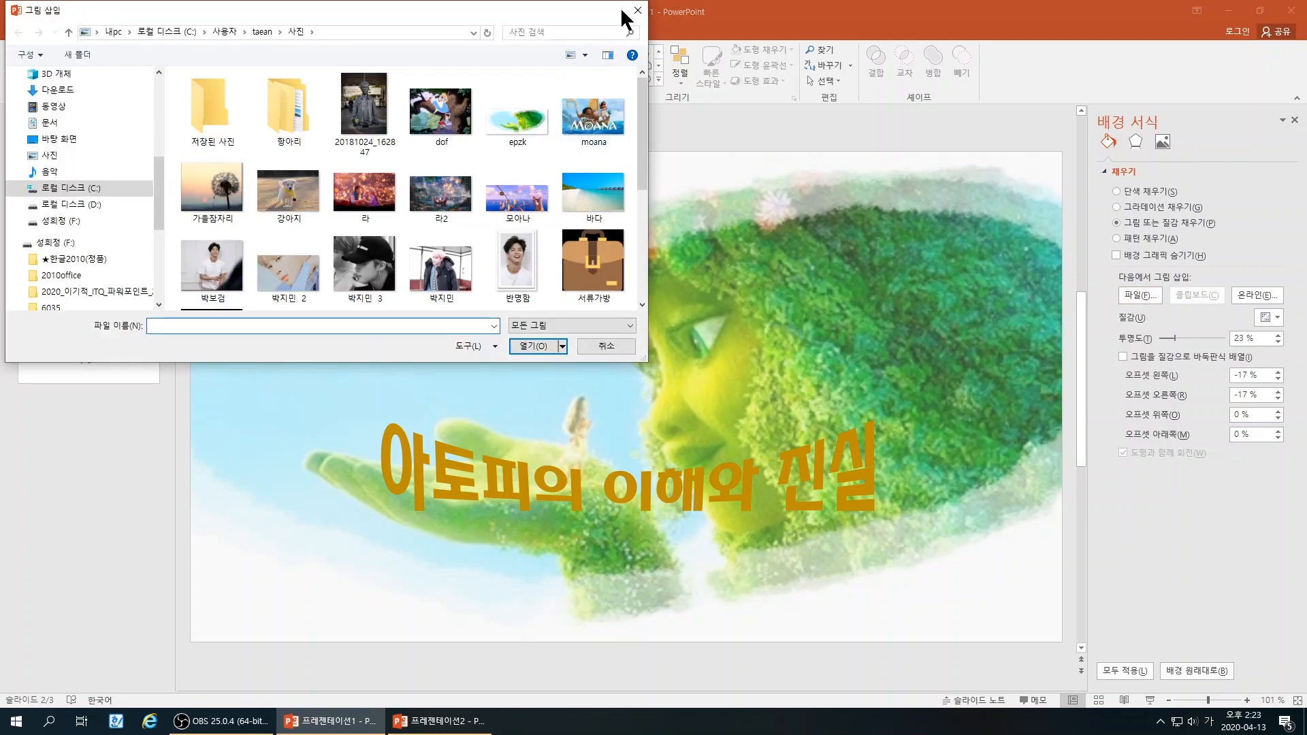
{"action": "left_click", "coordinate": [634, 9]}
Search Bing for 벚꽃 pictures as an online source for slide 2's background fill
{"action": "left_click", "coordinate": [1249, 297]}
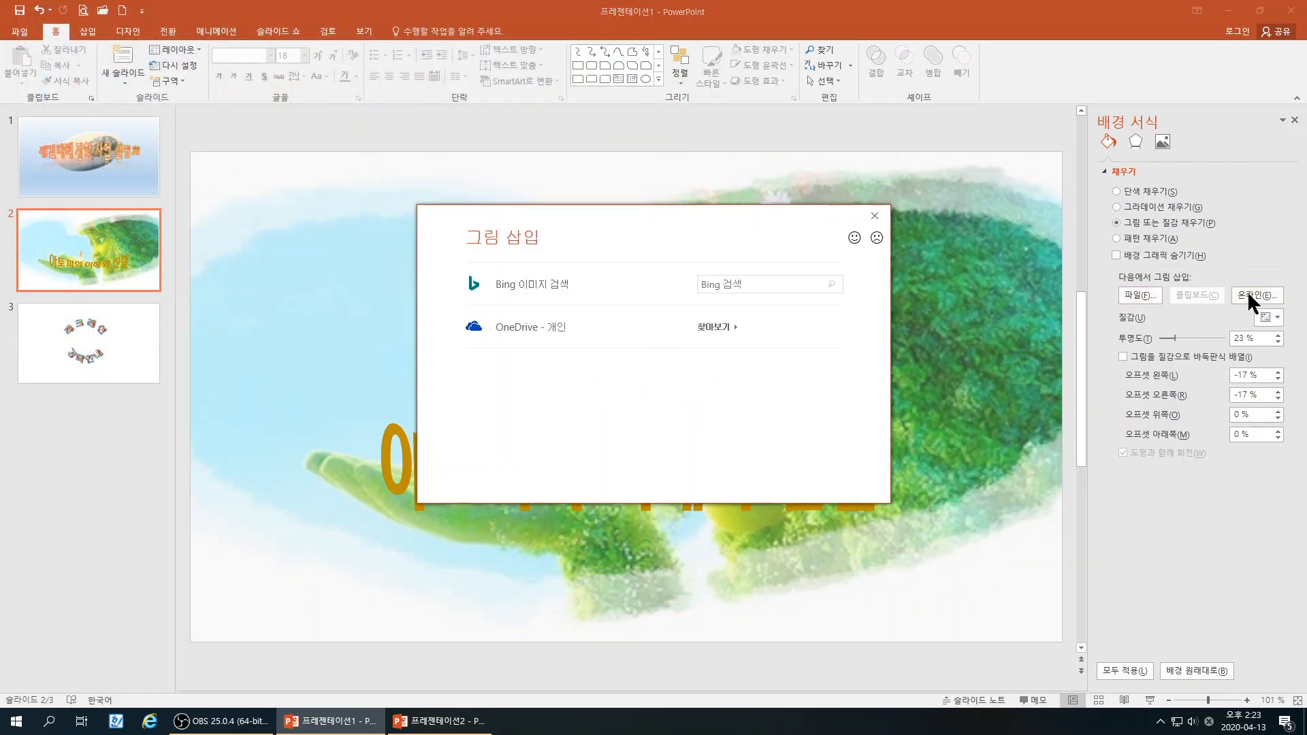
{"action": "left_click", "coordinate": [732, 282]}
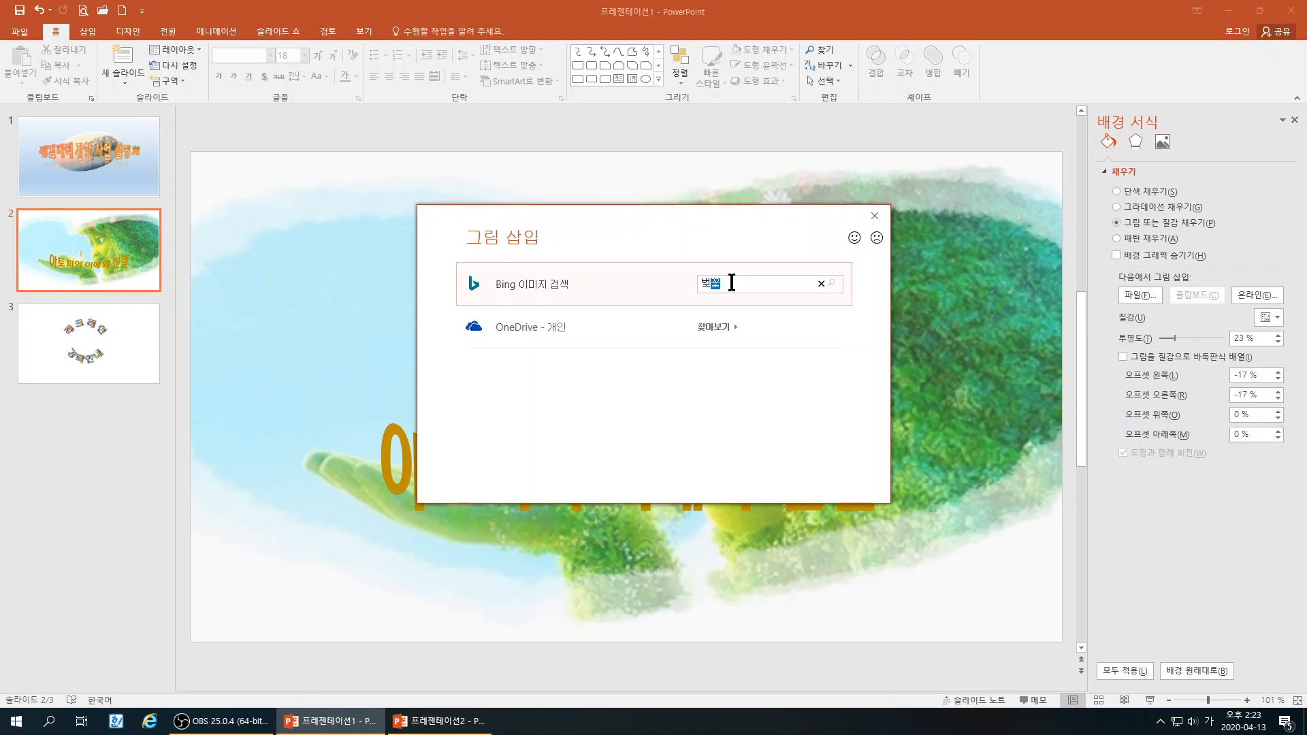
{"action": "key", "text": "Return"}
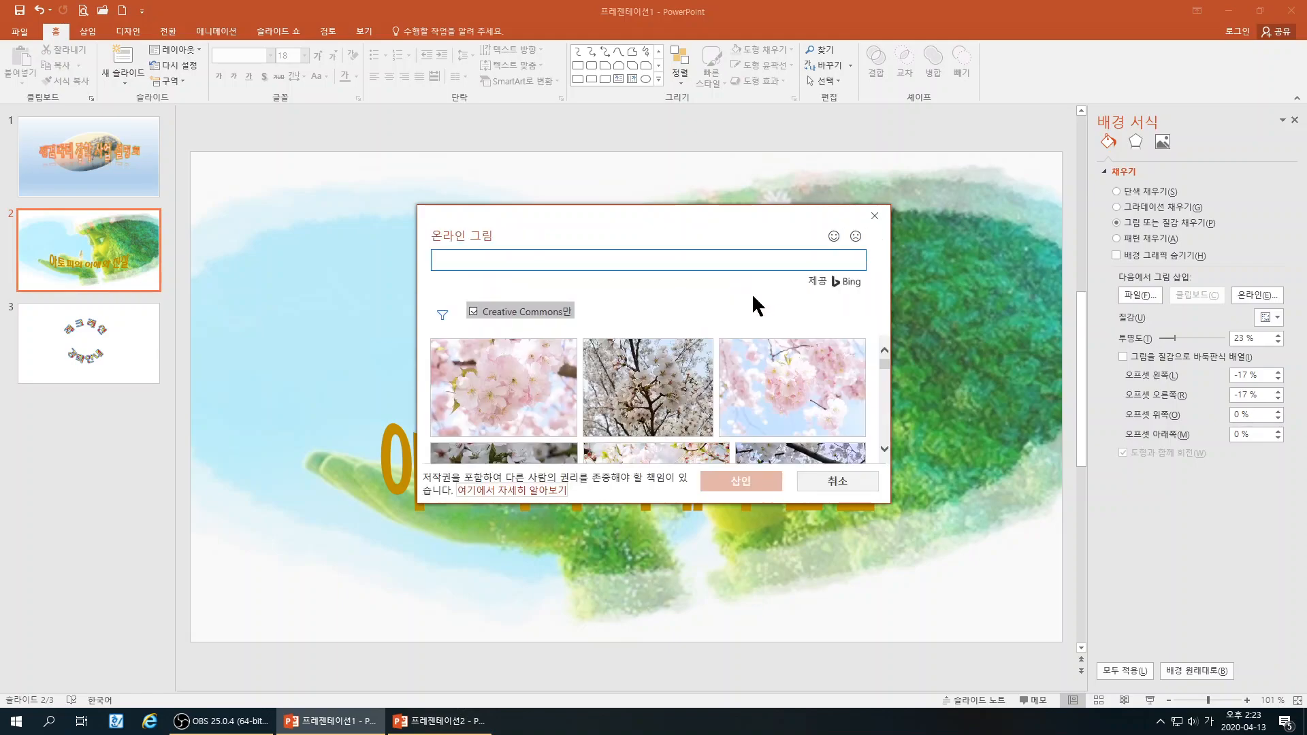
Try to insert the third search result, pink blossoms against a blue sky, as the slide background
{"action": "left_click", "coordinate": [524, 378]}
{"action": "left_click", "coordinate": [773, 388]}
{"action": "left_click", "coordinate": [749, 490]}
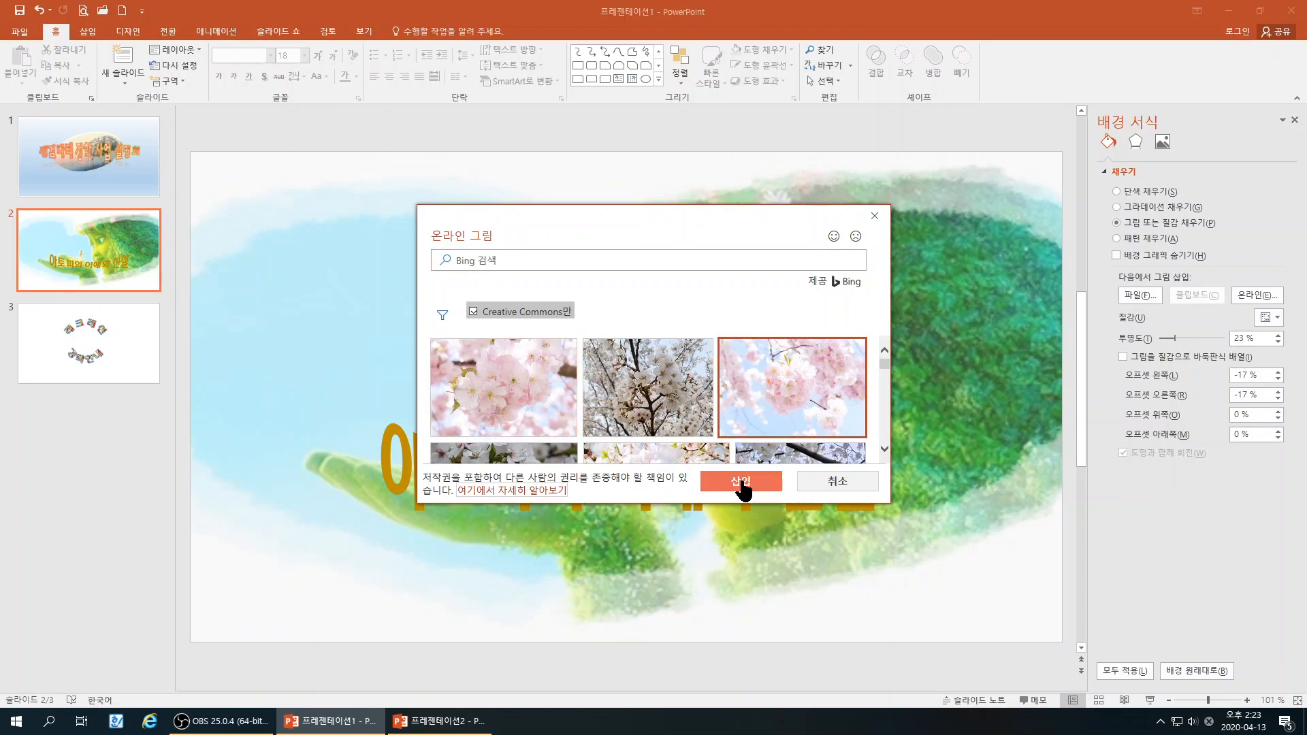
{"action": "left_click", "coordinate": [612, 399]}
{"action": "left_click", "coordinate": [618, 397]}
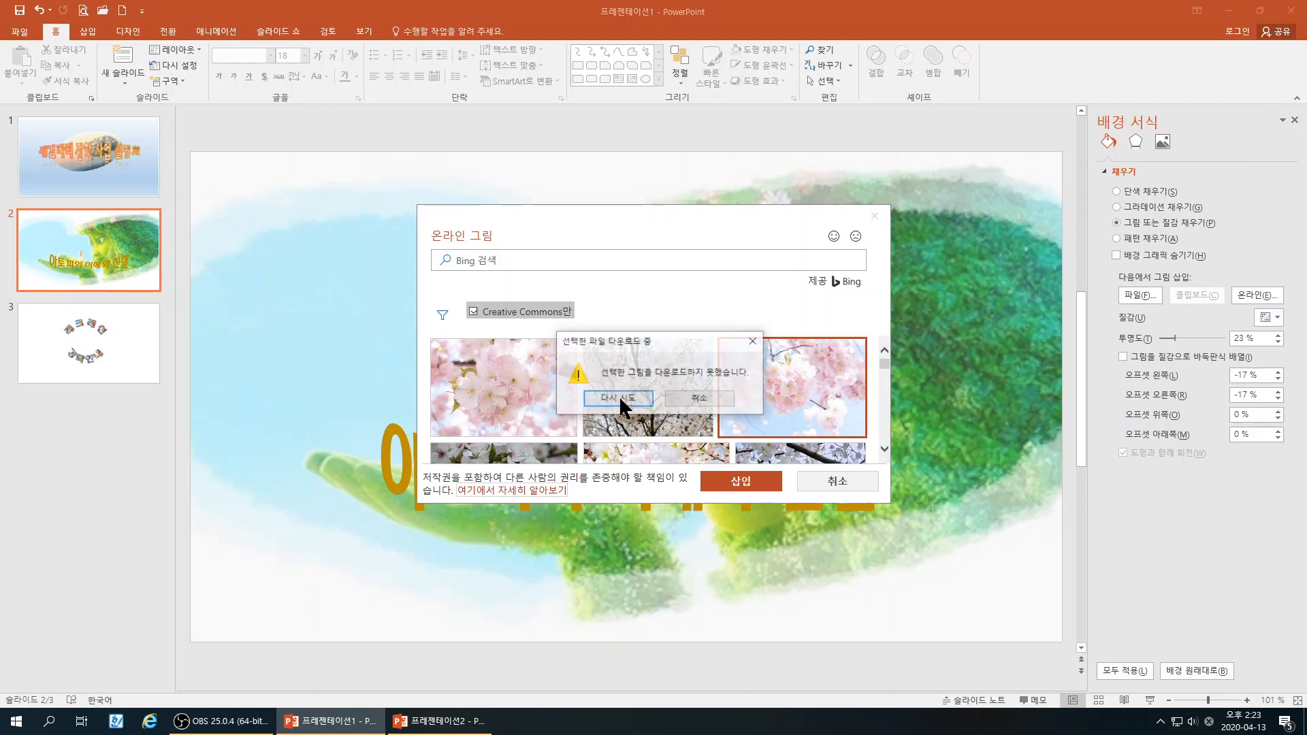
{"action": "left_click", "coordinate": [702, 398]}
Insert the first cherry blossom result as slide 2's background and raise the picture's transparency until it looks faded
{"action": "left_click", "coordinate": [486, 400]}
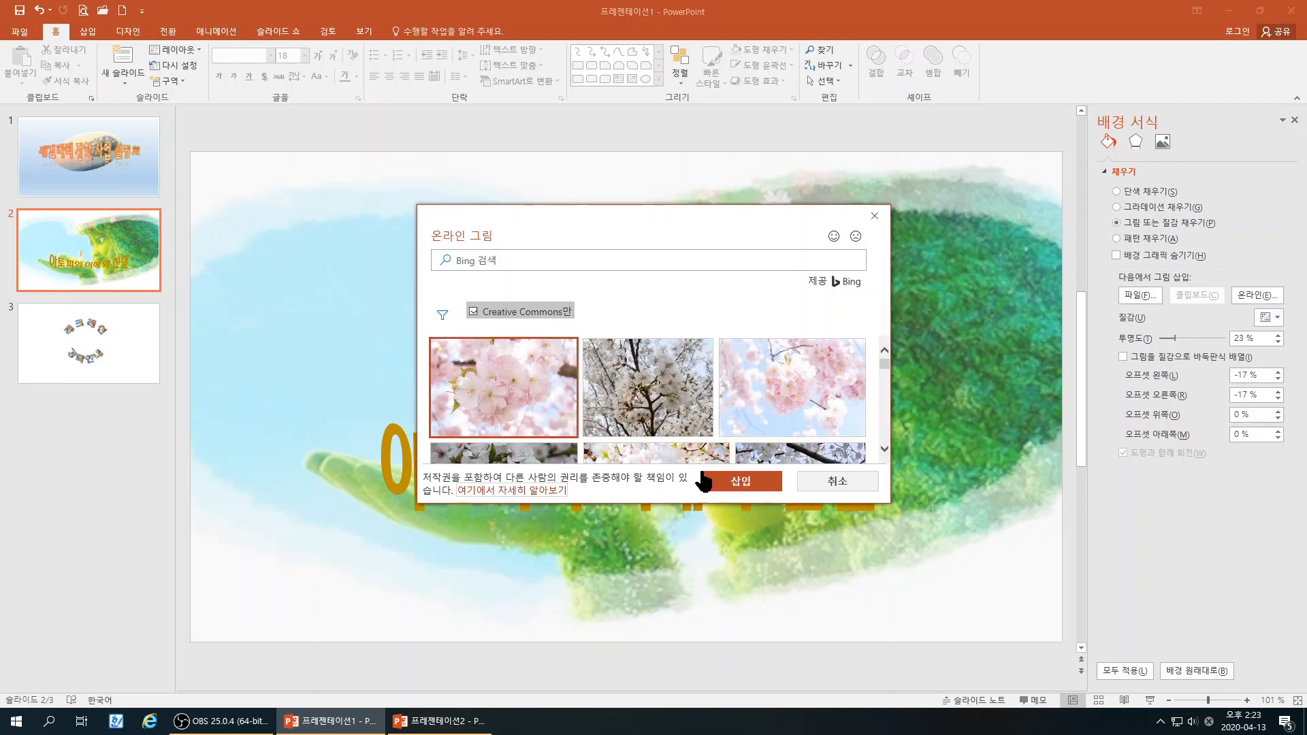
{"action": "left_click", "coordinate": [740, 480]}
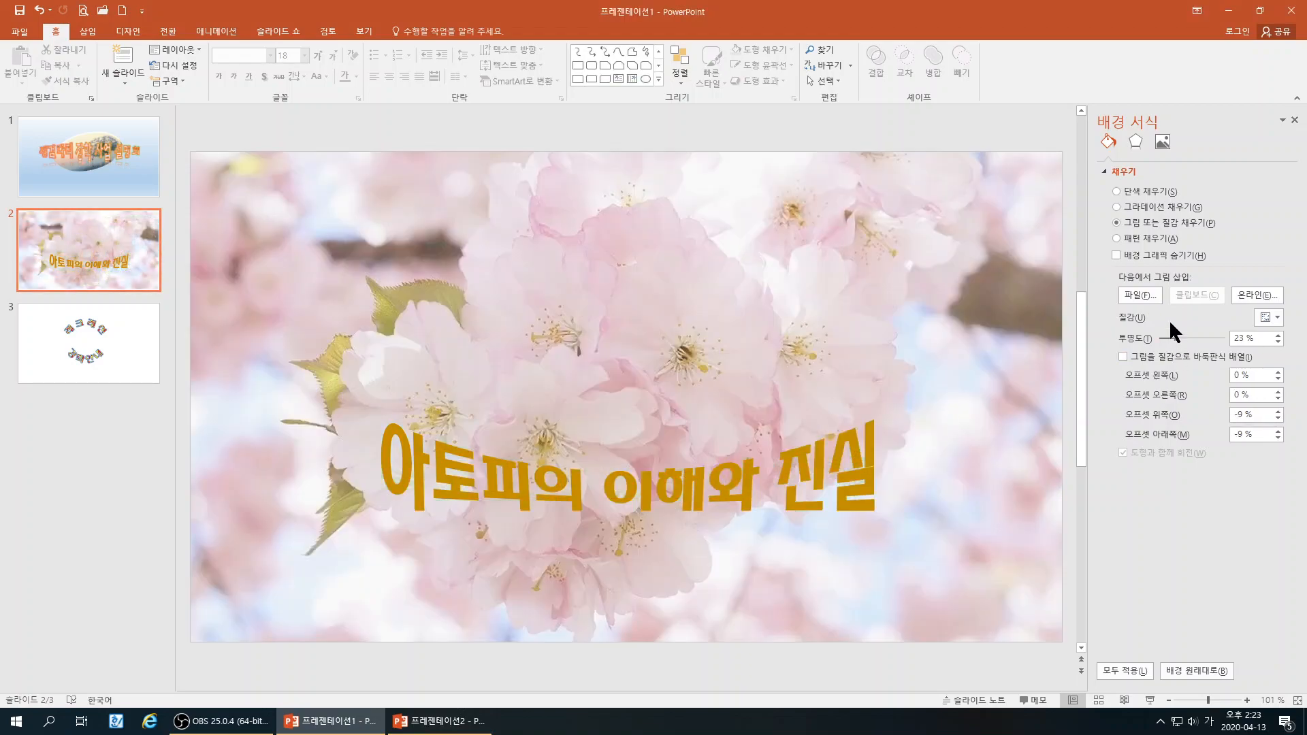
{"action": "left_click_drag", "start_coordinate": [1174, 336], "coordinate": [1207, 338]}
Move the WordArt title 아토피의 이해와 진실 slightly up and to the left on the slide
{"action": "left_click", "coordinate": [853, 461]}
{"action": "left_click_drag", "start_coordinate": [800, 510], "coordinate": [796, 498]}
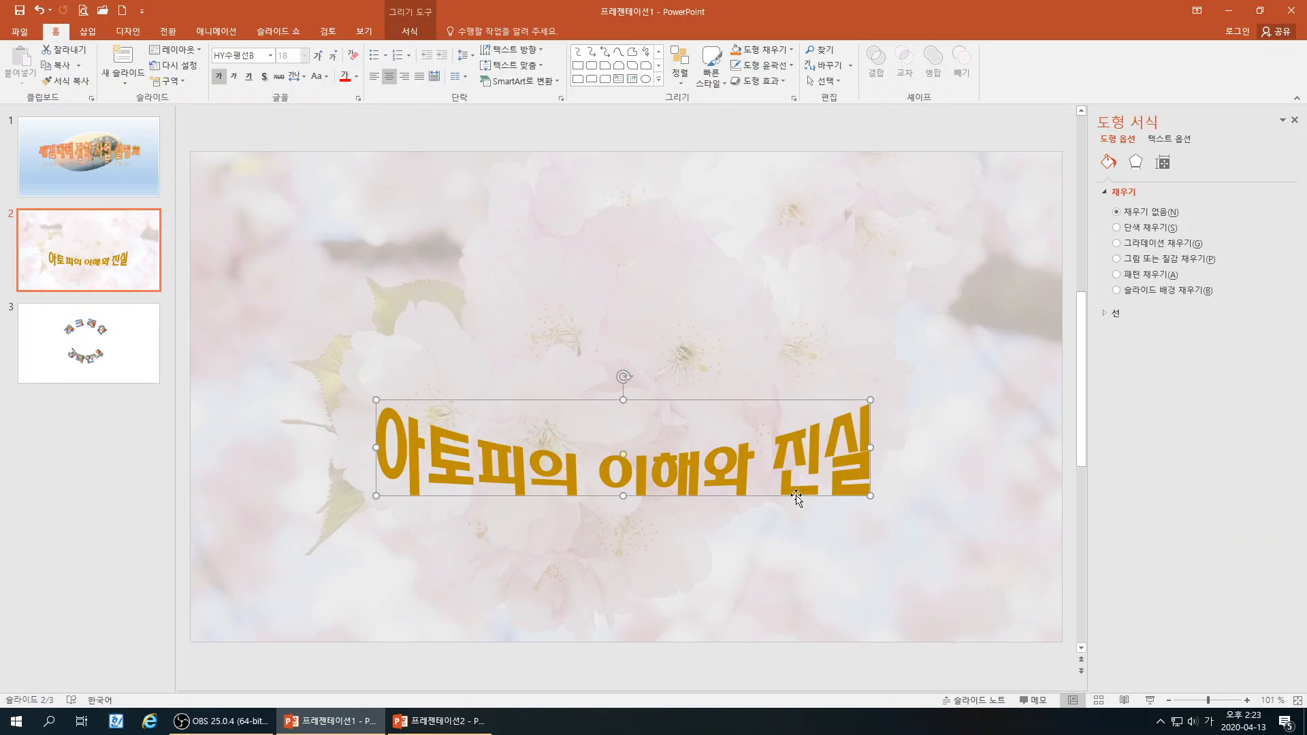
{"action": "right_click", "coordinate": [796, 497]}
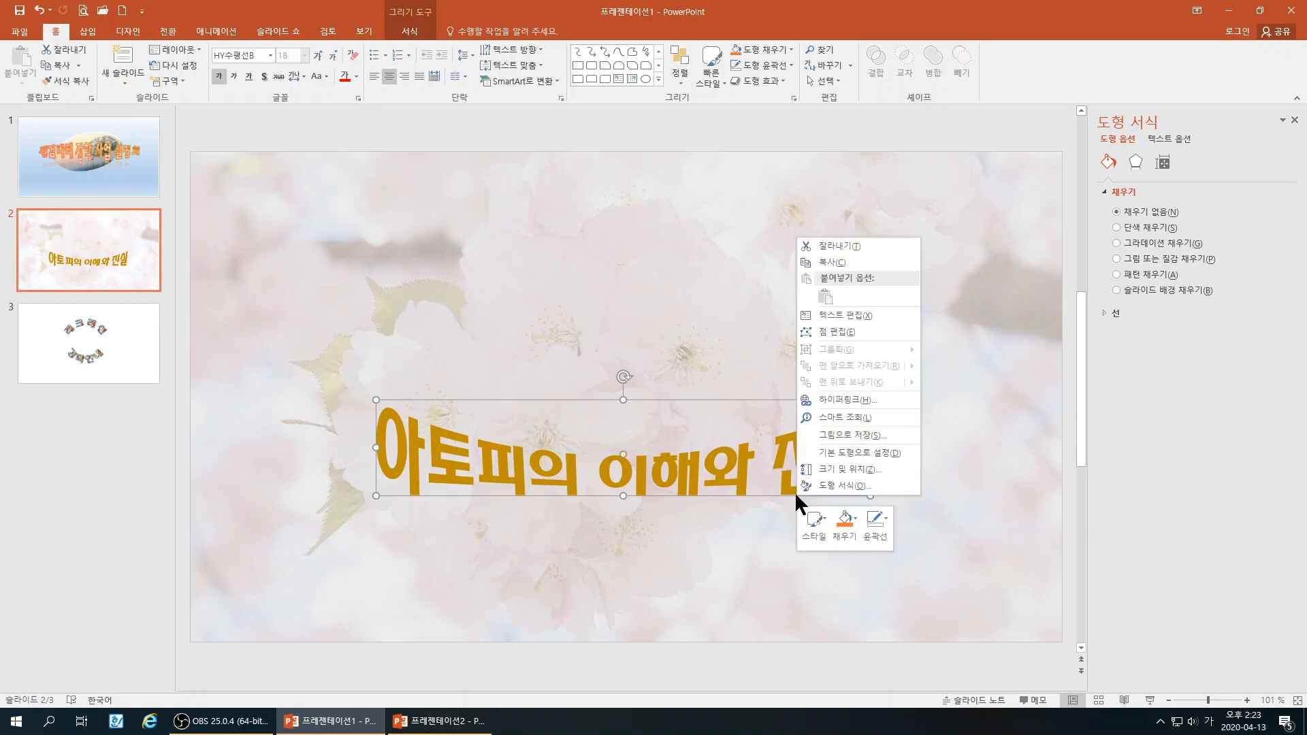
{"action": "left_click", "coordinate": [739, 499]}
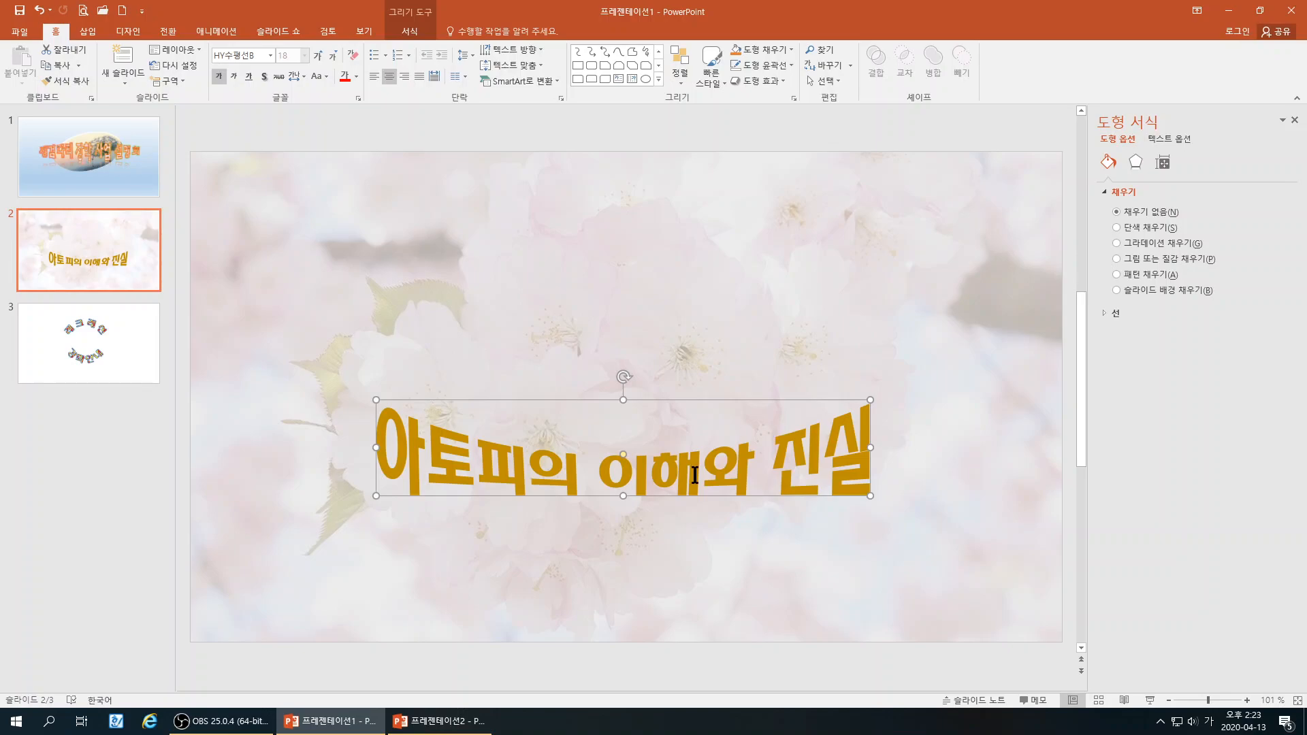
Change the WordArt title's text fill to a gradient of type 선형
{"action": "left_click", "coordinate": [411, 32]}
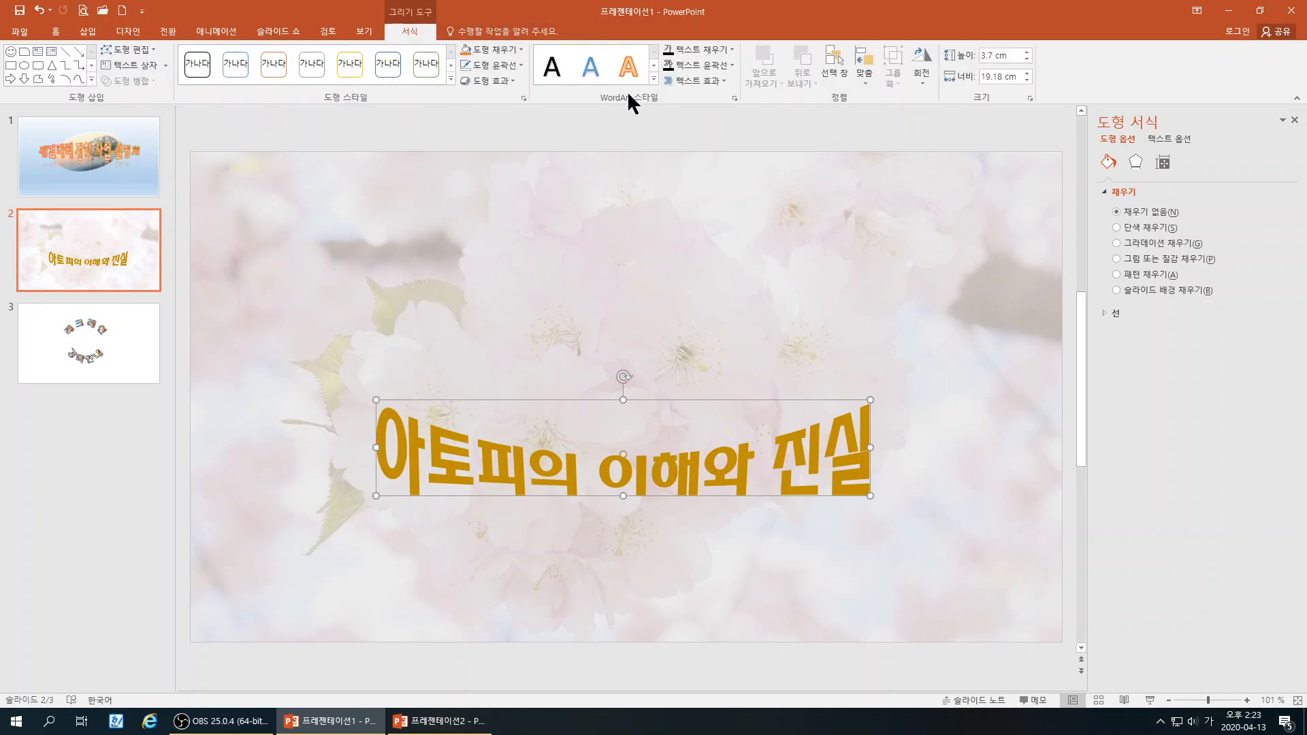
{"action": "left_click", "coordinate": [735, 99]}
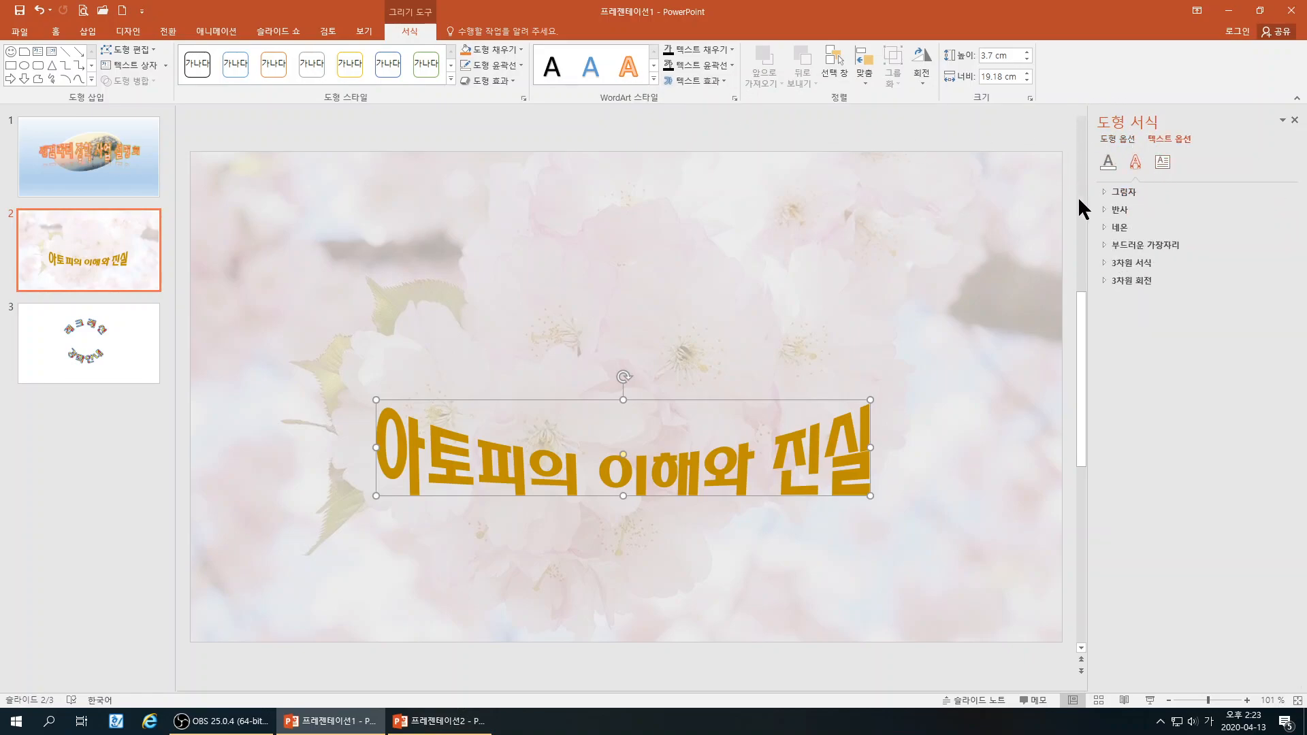
{"action": "left_click", "coordinate": [1108, 163]}
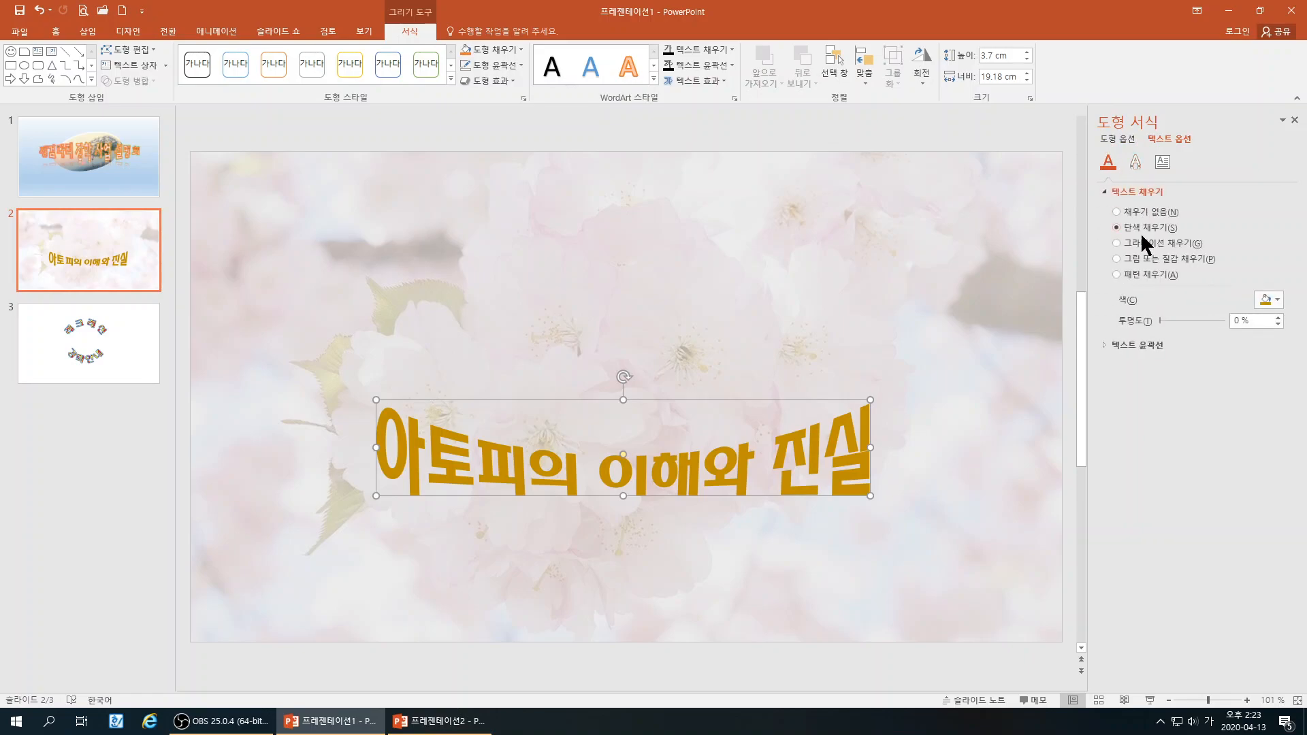
{"action": "left_click", "coordinate": [1123, 244]}
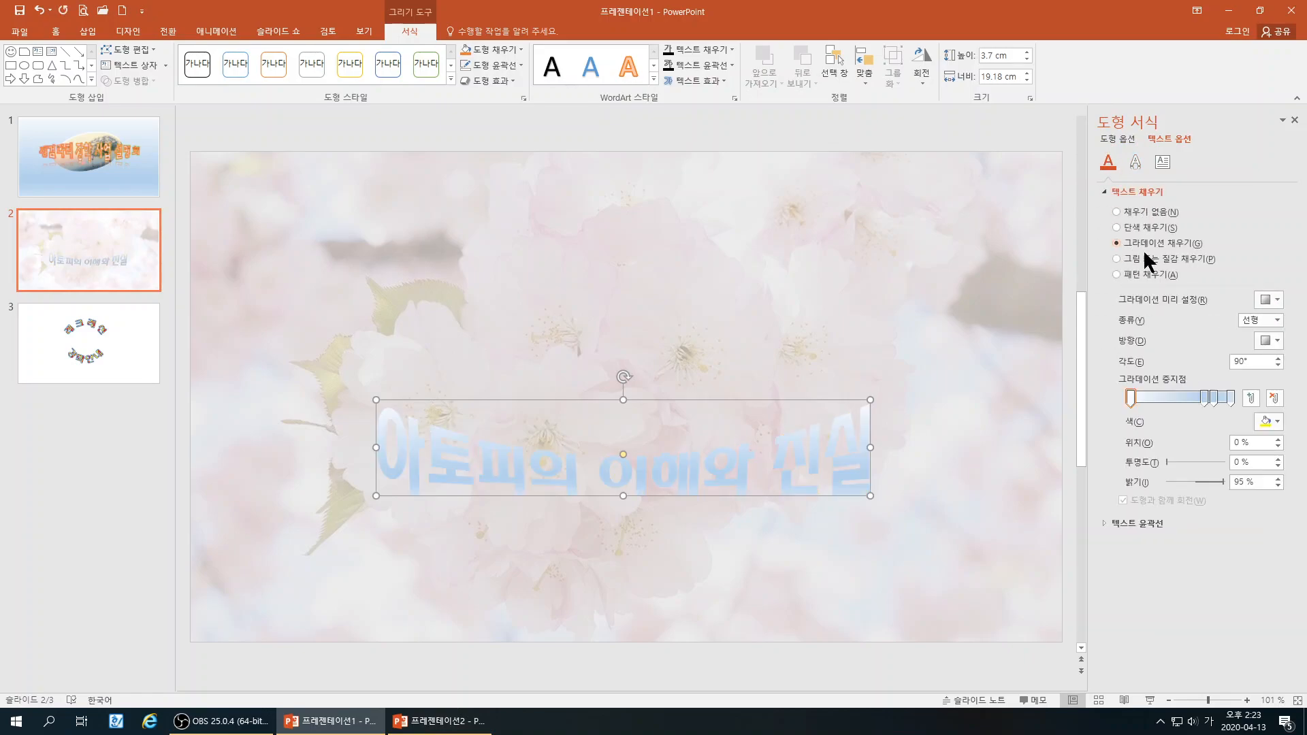
{"action": "left_click", "coordinate": [1256, 322]}
{"action": "left_click", "coordinate": [1254, 334]}
Colour the text gradient's first stop orange and its last stop gold
{"action": "left_click", "coordinate": [1277, 422]}
{"action": "left_click", "coordinate": [1254, 454]}
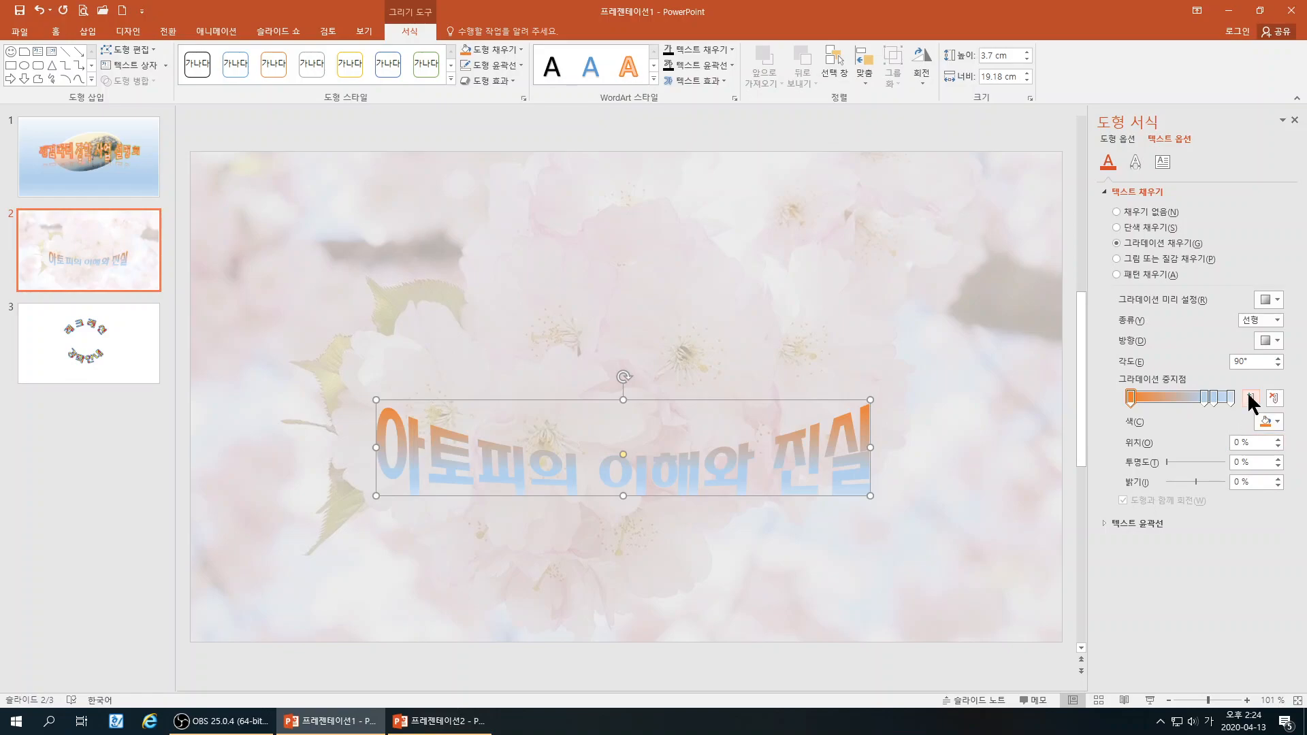
{"action": "left_click", "coordinate": [1232, 401]}
{"action": "left_click", "coordinate": [1268, 420]}
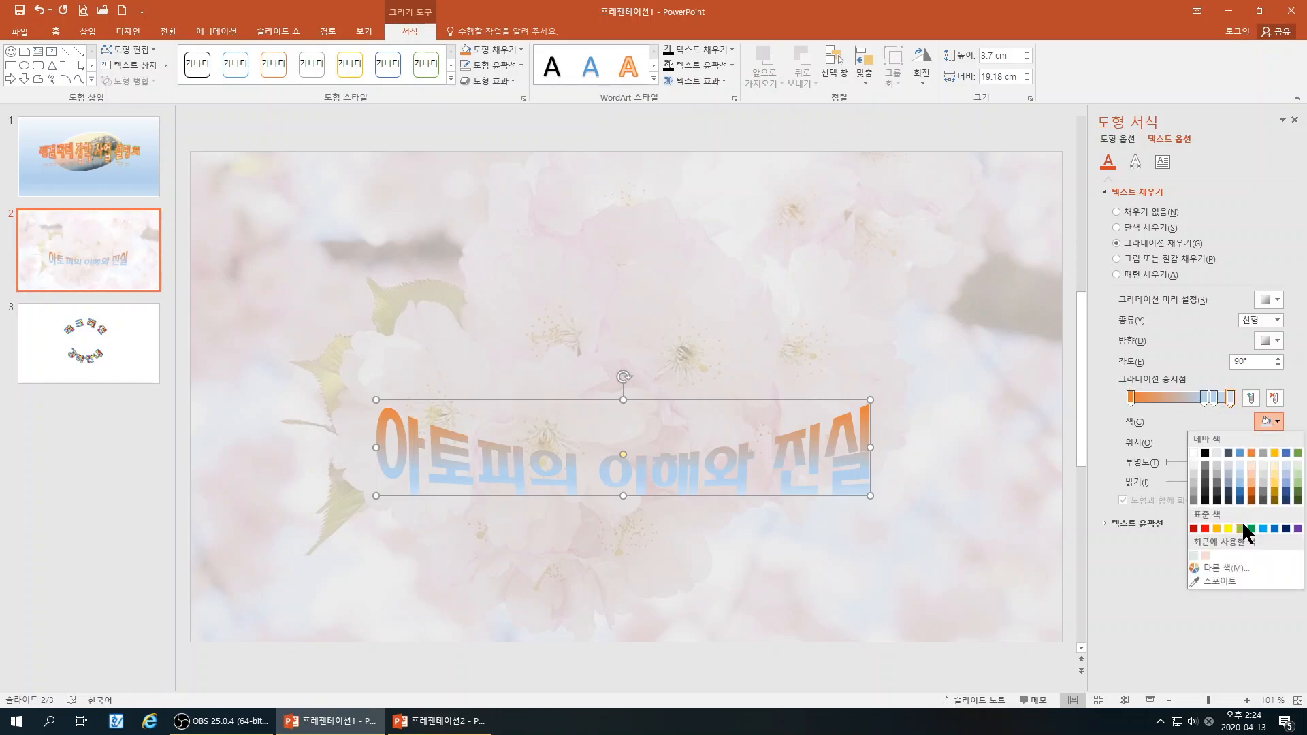
{"action": "left_click", "coordinate": [1274, 454]}
Colour the 74% gradient stop white and spread the stops, with light blue at 77% and orange at 20%
{"action": "left_click", "coordinate": [1204, 397]}
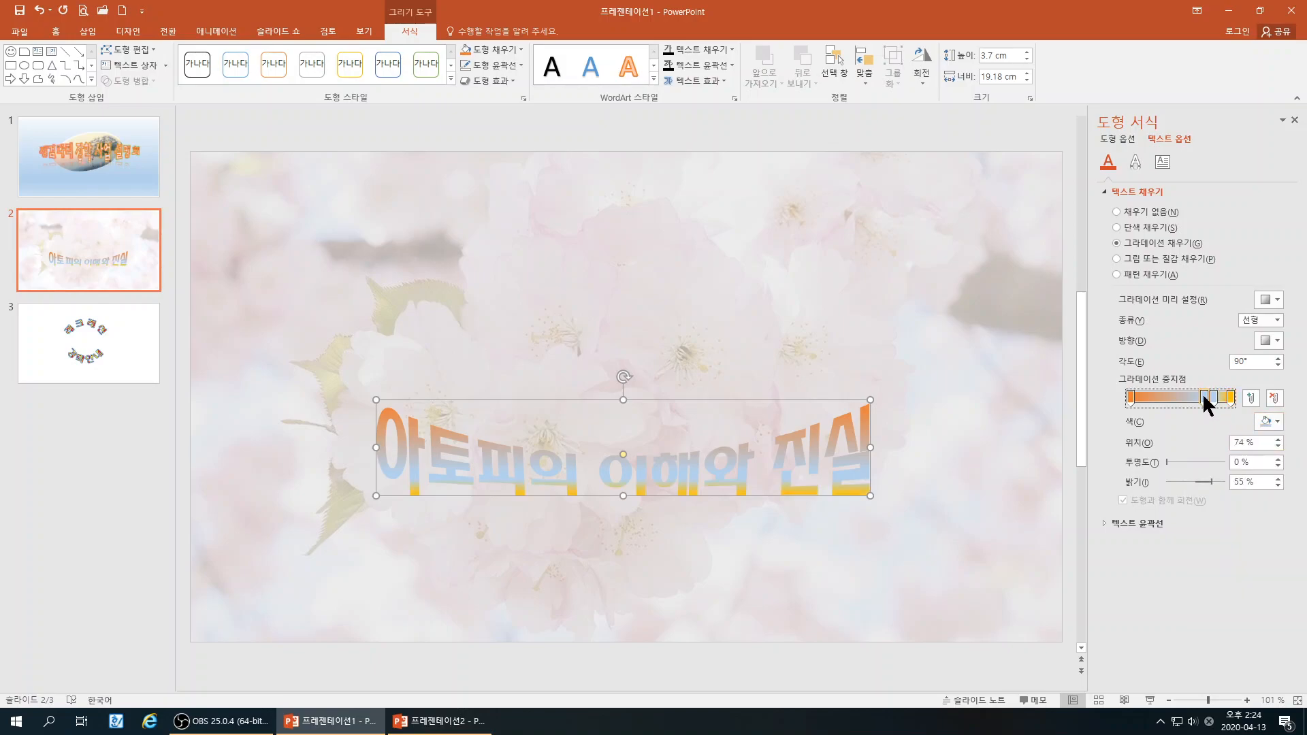
{"action": "left_click", "coordinate": [1277, 420]}
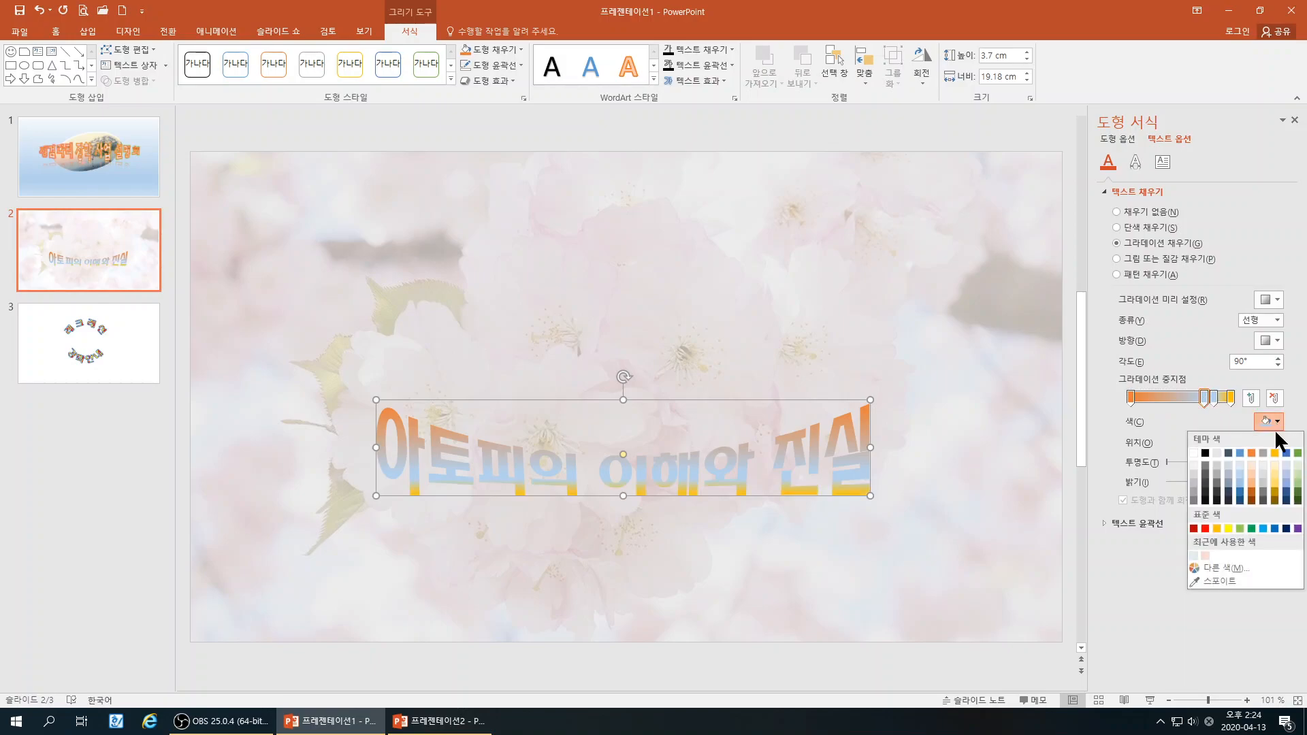
{"action": "left_click", "coordinate": [1194, 452]}
{"action": "mouse_move", "coordinate": [1203, 400]}
{"action": "left_mouse_down"}
{"action": "mouse_move", "coordinate": [1177, 400]}
{"action": "mouse_move", "coordinate": [1215, 407]}
{"action": "mouse_move", "coordinate": [1134, 403]}
{"action": "mouse_move", "coordinate": [1234, 403]}
{"action": "mouse_move", "coordinate": [1210, 407]}
{"action": "left_mouse_up"}
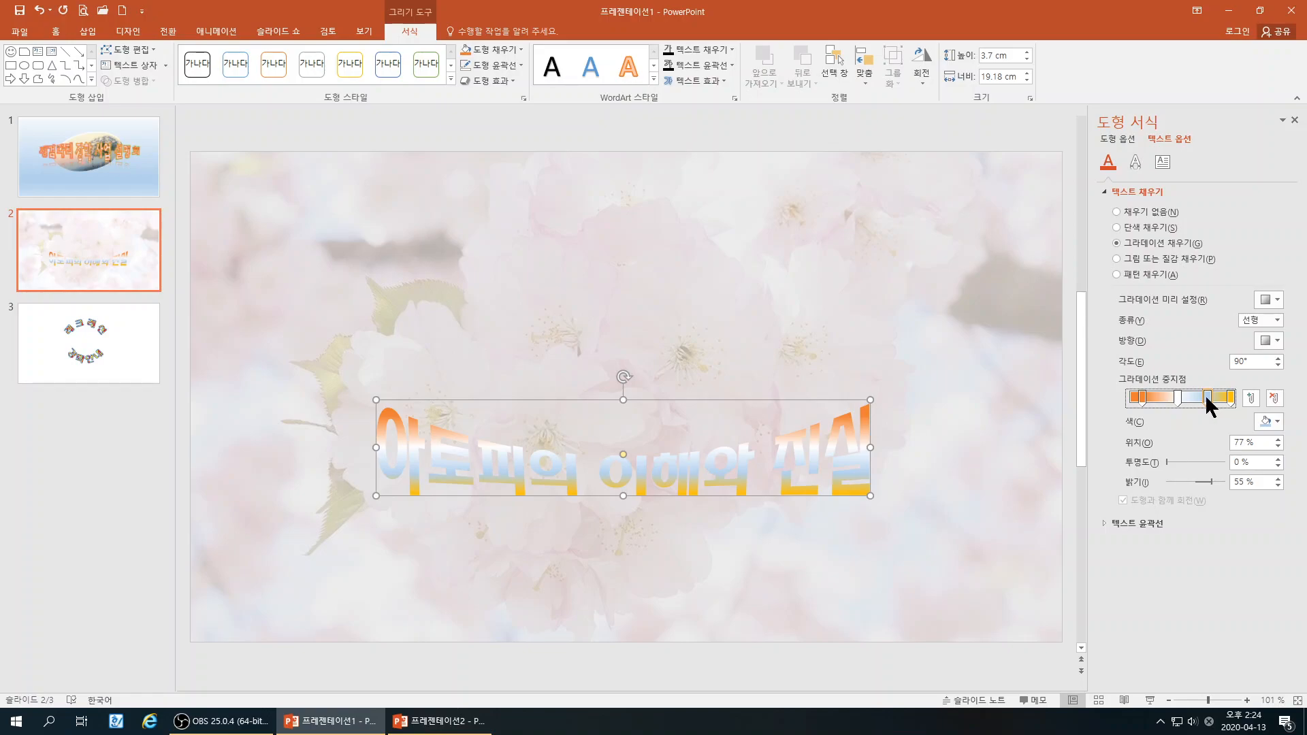
{"action": "left_click_drag", "start_coordinate": [1143, 407], "coordinate": [1149, 406]}
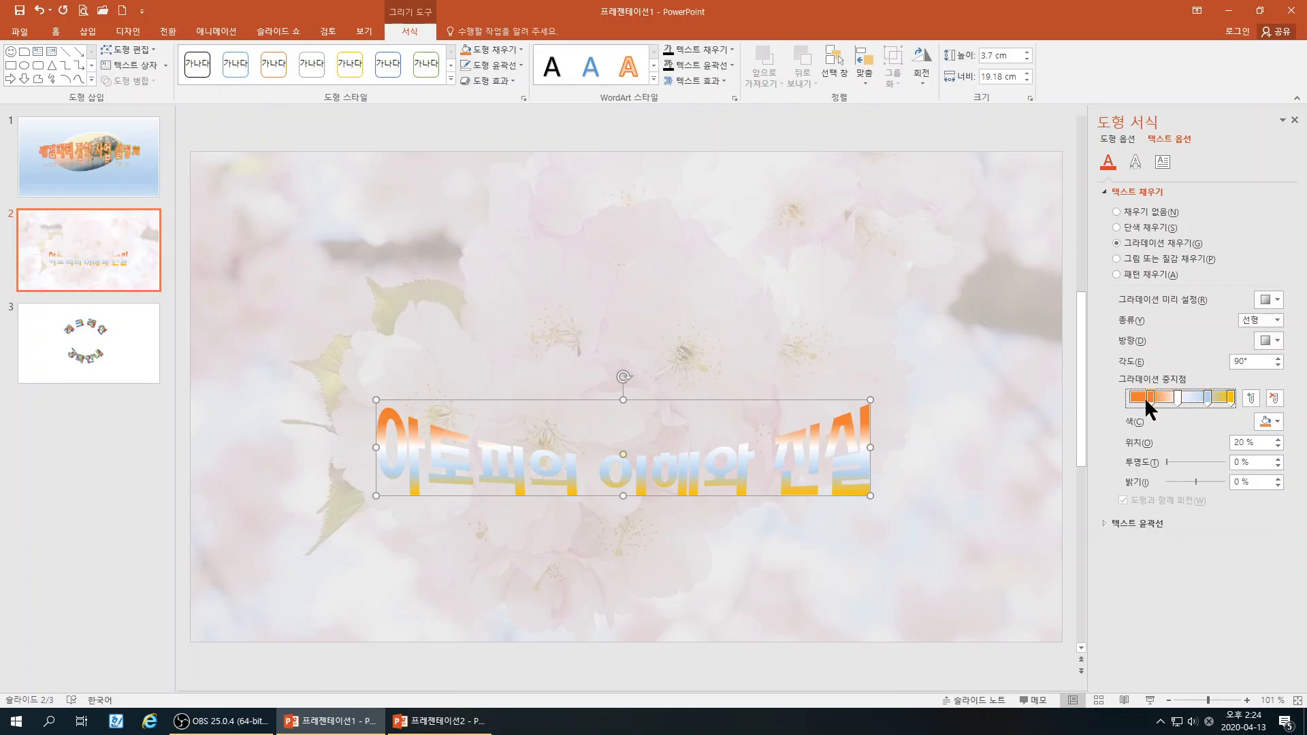
Widen the WordArt title on both sides to about 24.55 cm and nudge it slightly upward
{"action": "left_click_drag", "start_coordinate": [873, 447], "coordinate": [956, 446]}
{"action": "left_click_drag", "start_coordinate": [379, 449], "coordinate": [325, 447]}
{"action": "left_click_drag", "start_coordinate": [727, 496], "coordinate": [729, 492]}
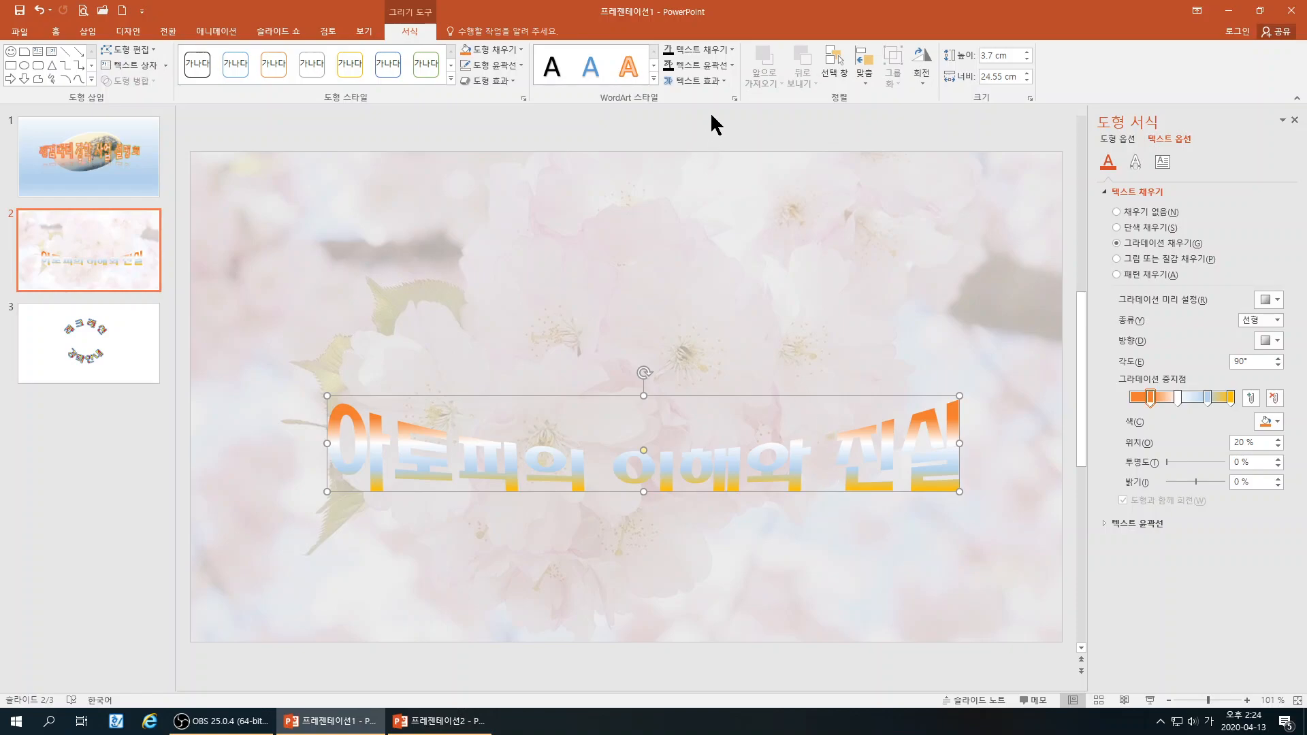
Give the WordArt title's text a light blue theme-colour outline and deselect it
{"action": "left_click", "coordinate": [713, 65]}
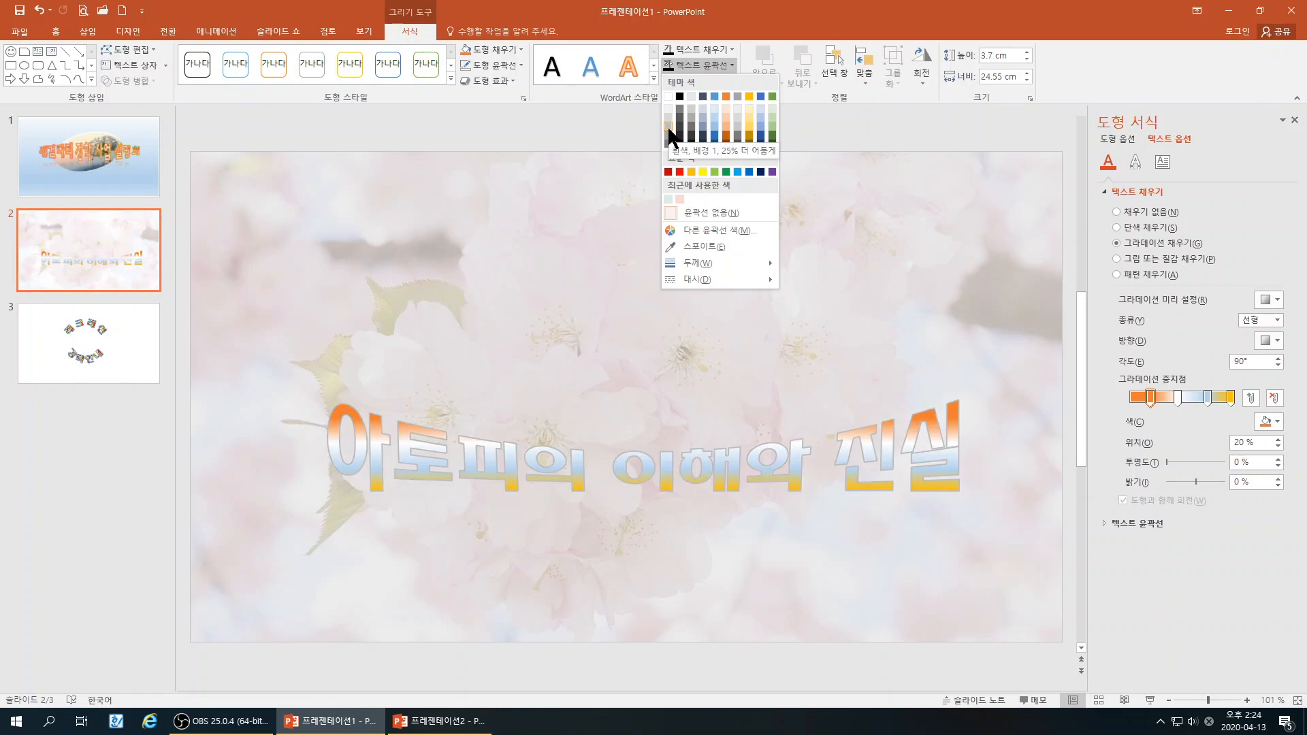
{"action": "left_click", "coordinate": [759, 118]}
{"action": "left_click", "coordinate": [842, 556]}
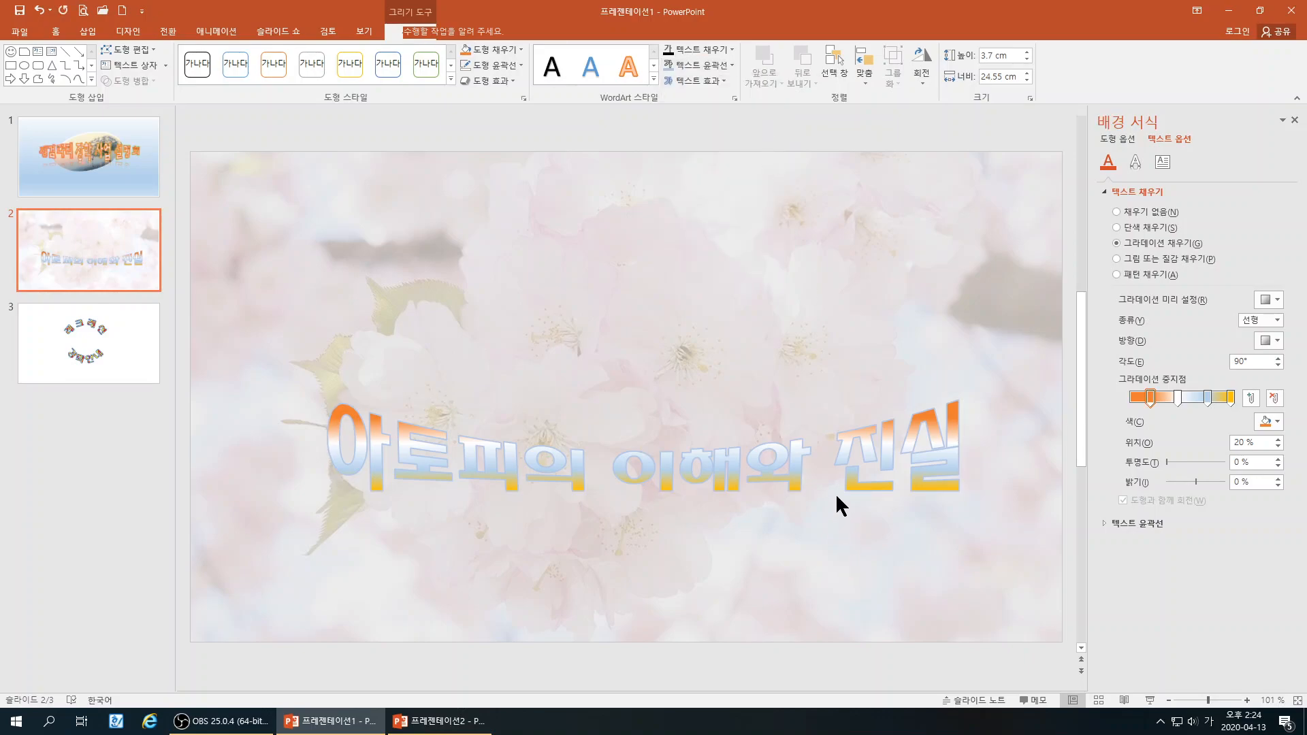
Nudge the WordArt title slightly up and to the left, and draw a tall ellipse over the left half of the title
{"action": "left_click", "coordinate": [776, 484]}
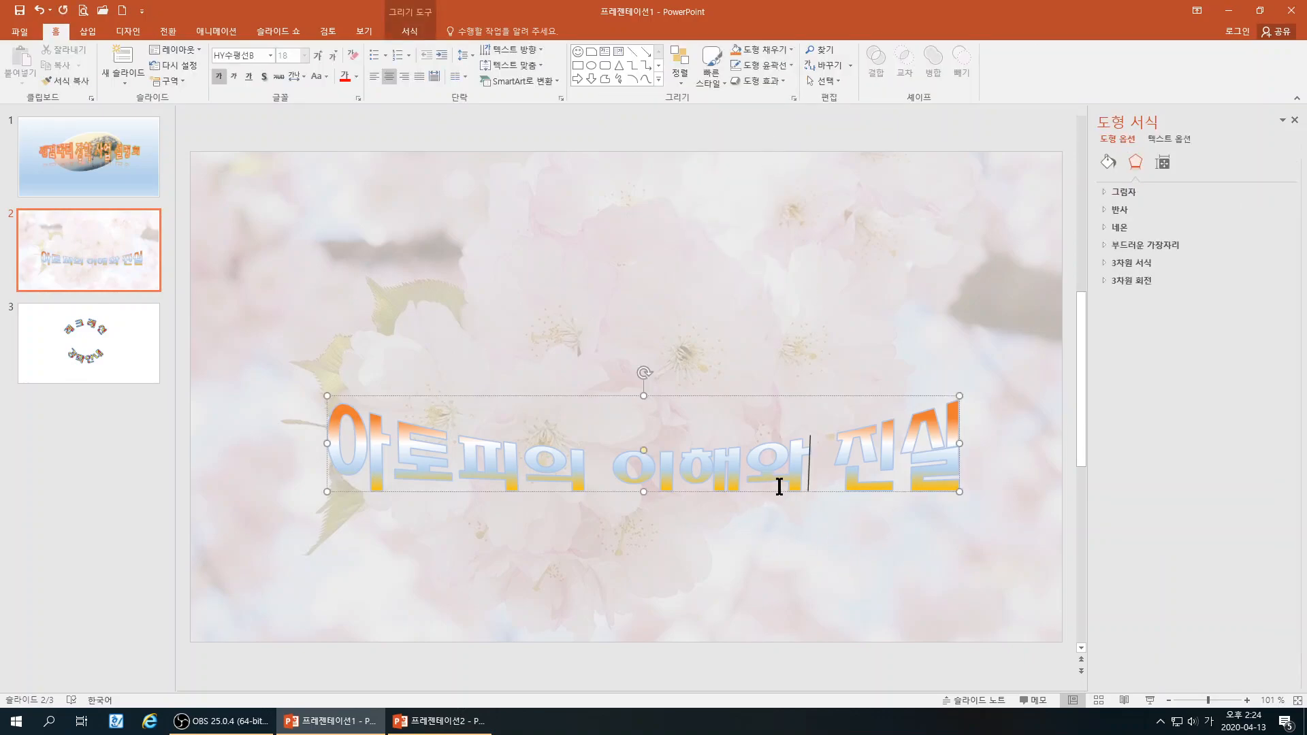
{"action": "left_click_drag", "start_coordinate": [774, 490], "coordinate": [770, 491]}
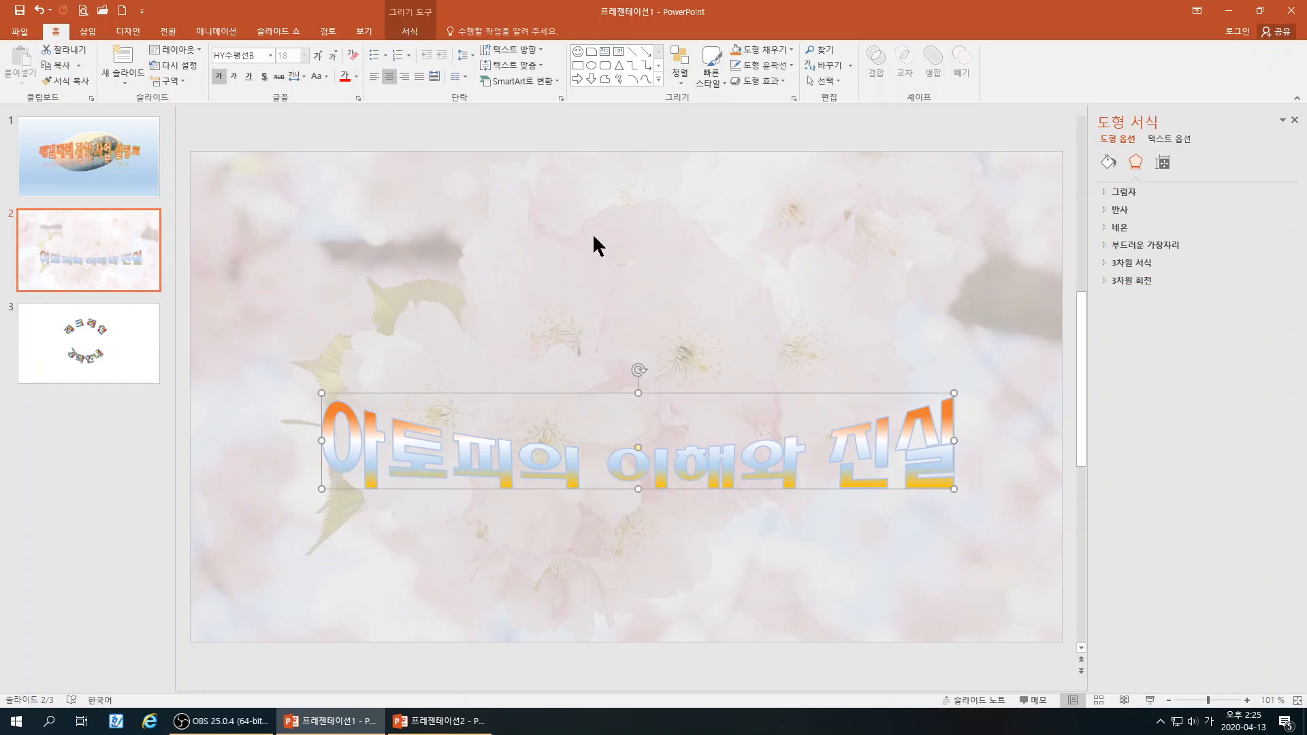
{"action": "left_click", "coordinate": [658, 79]}
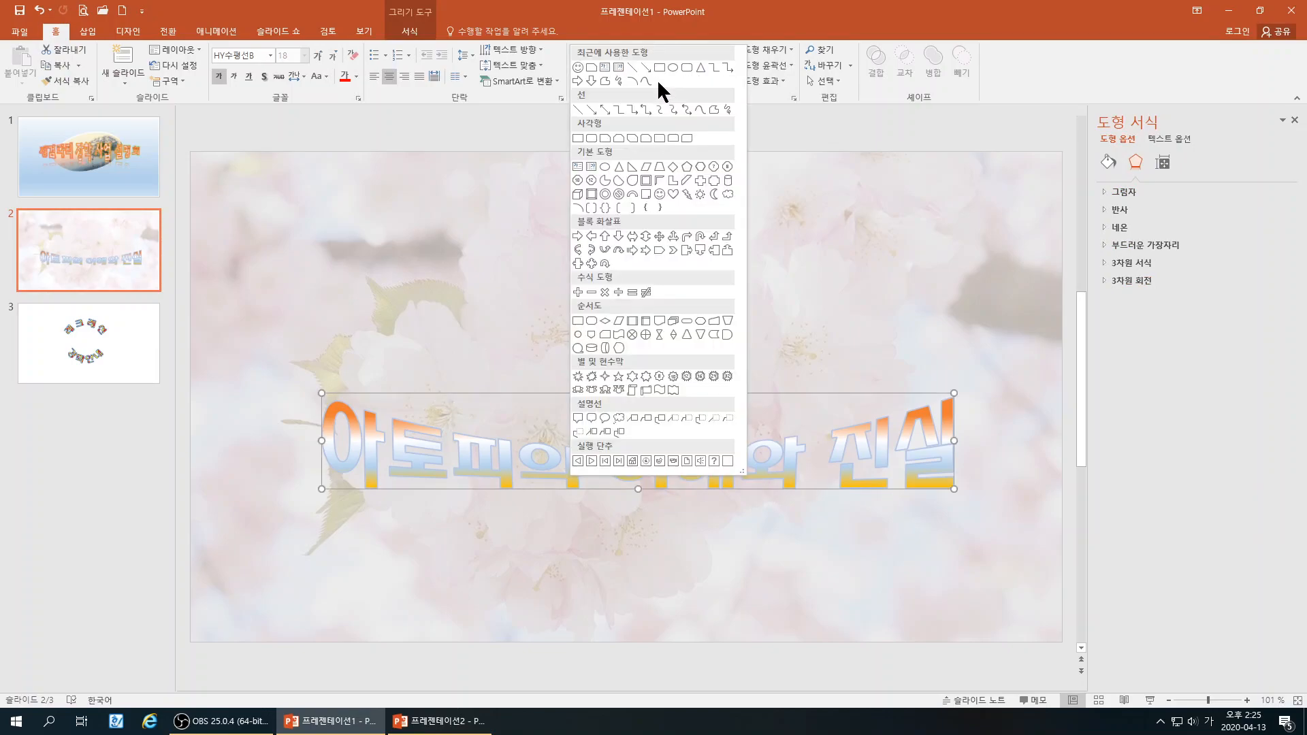
{"action": "left_click", "coordinate": [604, 167]}
{"action": "mouse_move", "coordinate": [416, 222]}
{"action": "left_mouse_down"}
{"action": "mouse_move", "coordinate": [487, 377]}
{"action": "mouse_move", "coordinate": [548, 446]}
{"action": "mouse_move", "coordinate": [537, 476]}
{"action": "mouse_move", "coordinate": [555, 478]}
{"action": "left_mouse_up"}
{"action": "mouse_move", "coordinate": [502, 400]}
{"action": "left_mouse_down"}
{"action": "mouse_move", "coordinate": [549, 376]}
{"action": "mouse_move", "coordinate": [541, 366]}
{"action": "left_mouse_up"}
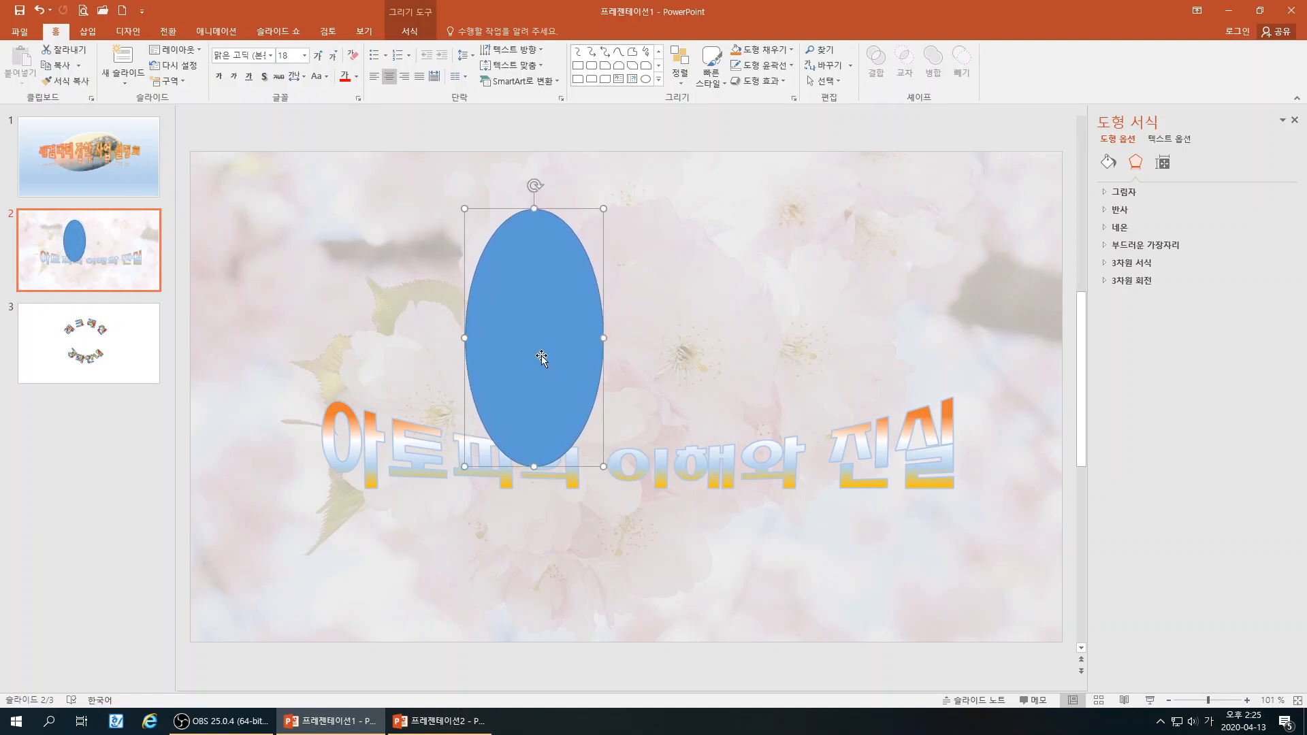
Fill the ellipse with the picture file "박지민 3" from the Pictures folder
{"action": "left_click", "coordinate": [1107, 163]}
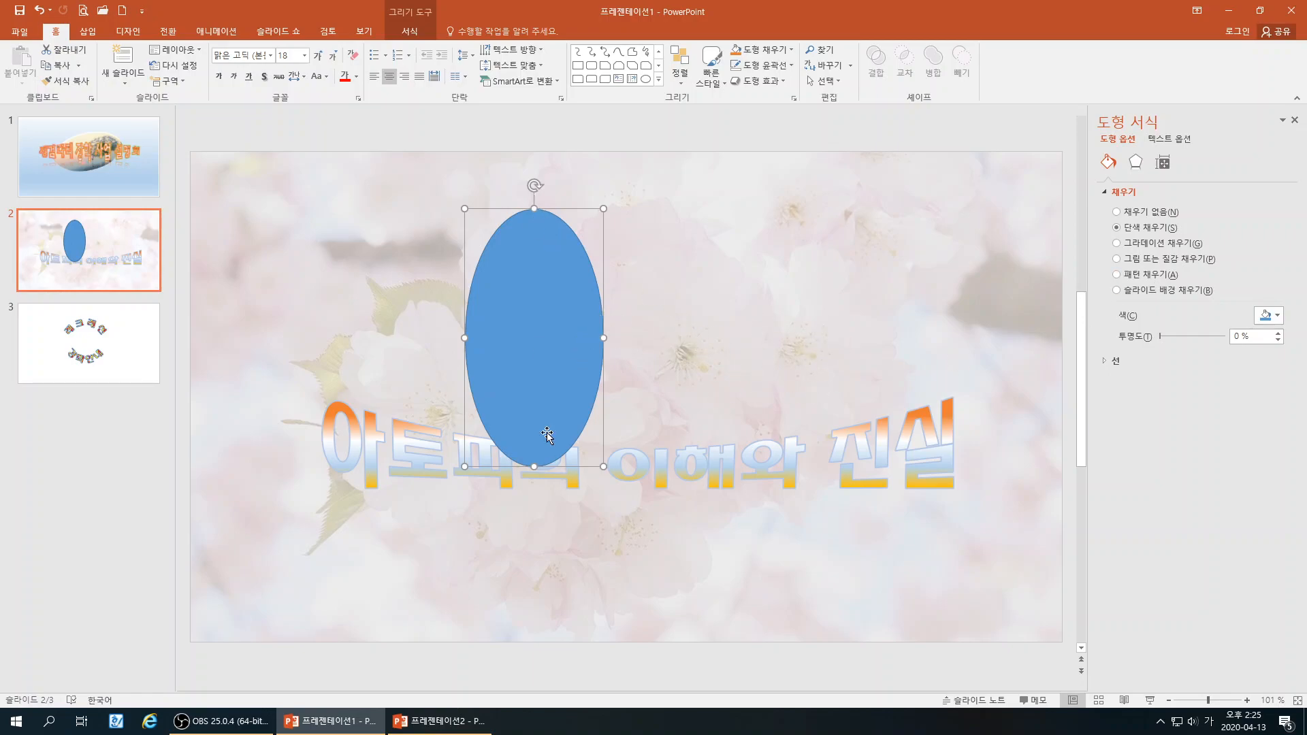
{"action": "left_click_drag", "start_coordinate": [525, 341], "coordinate": [525, 344]}
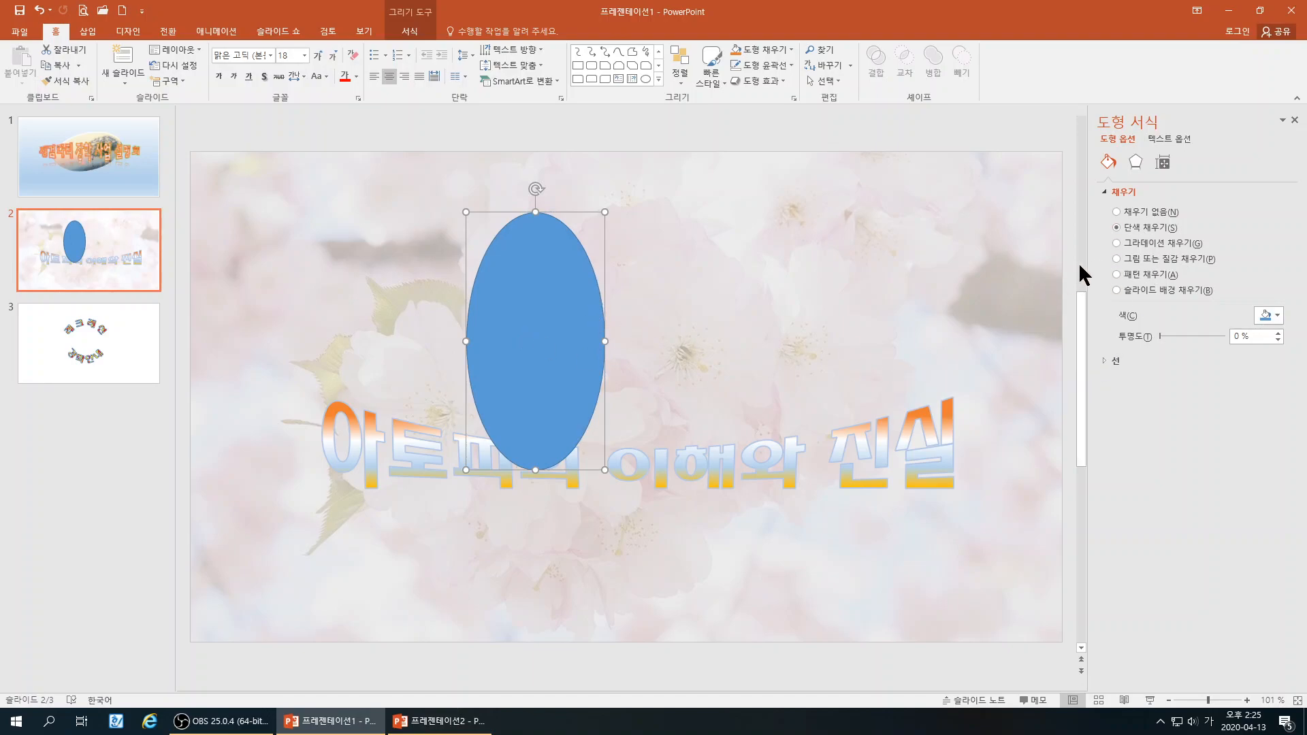
{"action": "left_click", "coordinate": [1118, 256]}
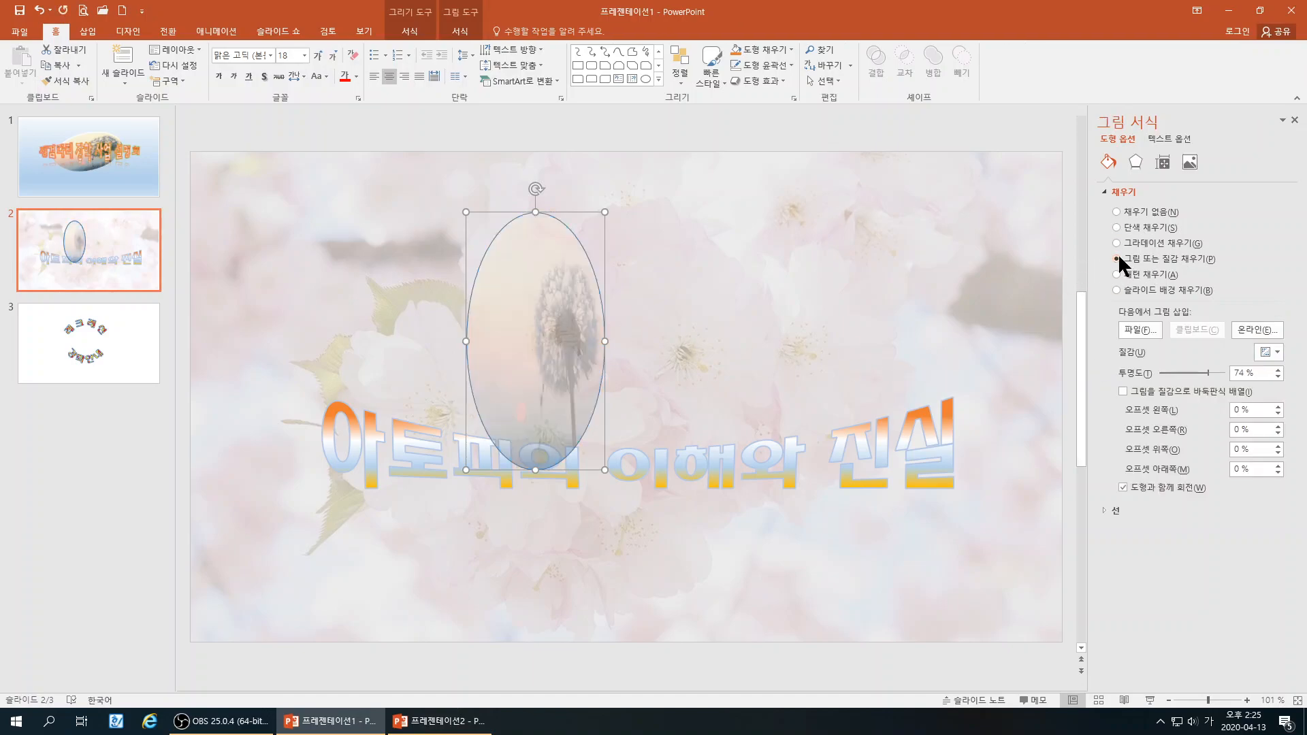
{"action": "left_click", "coordinate": [1129, 329]}
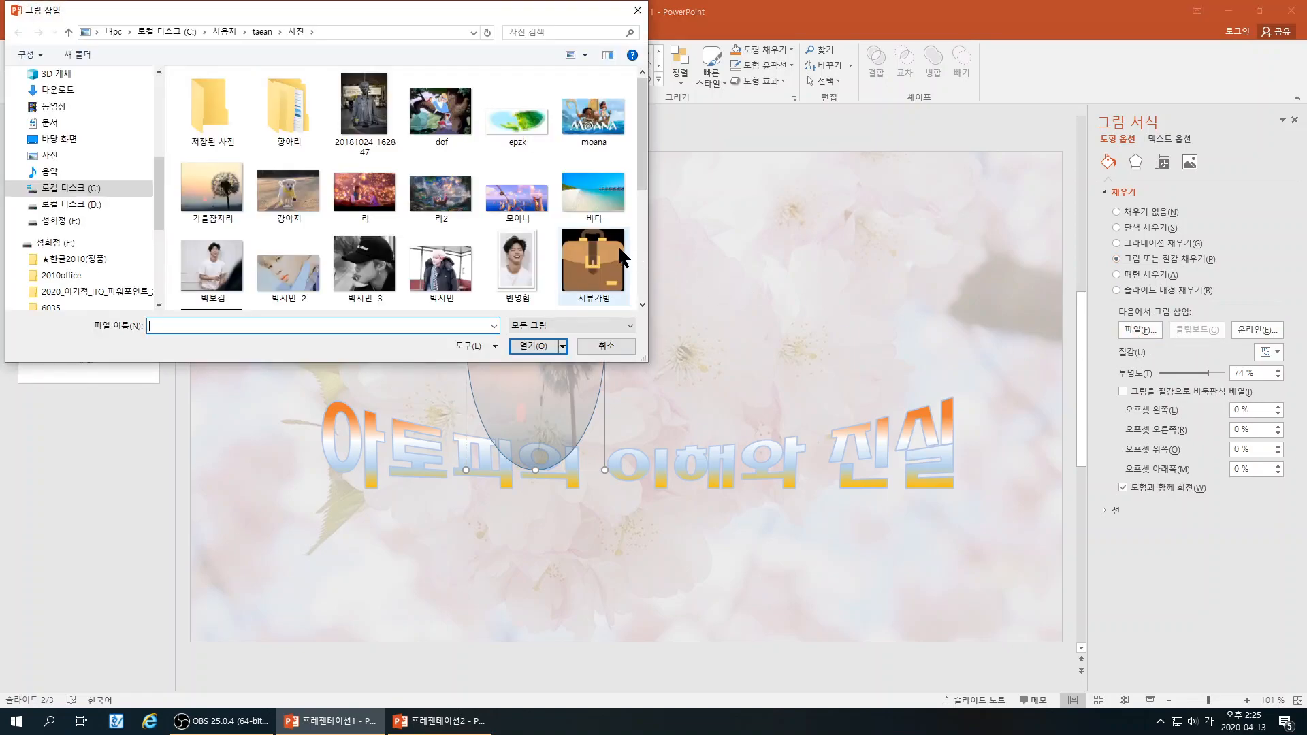
{"action": "left_click_drag", "start_coordinate": [643, 181], "coordinate": [638, 301]}
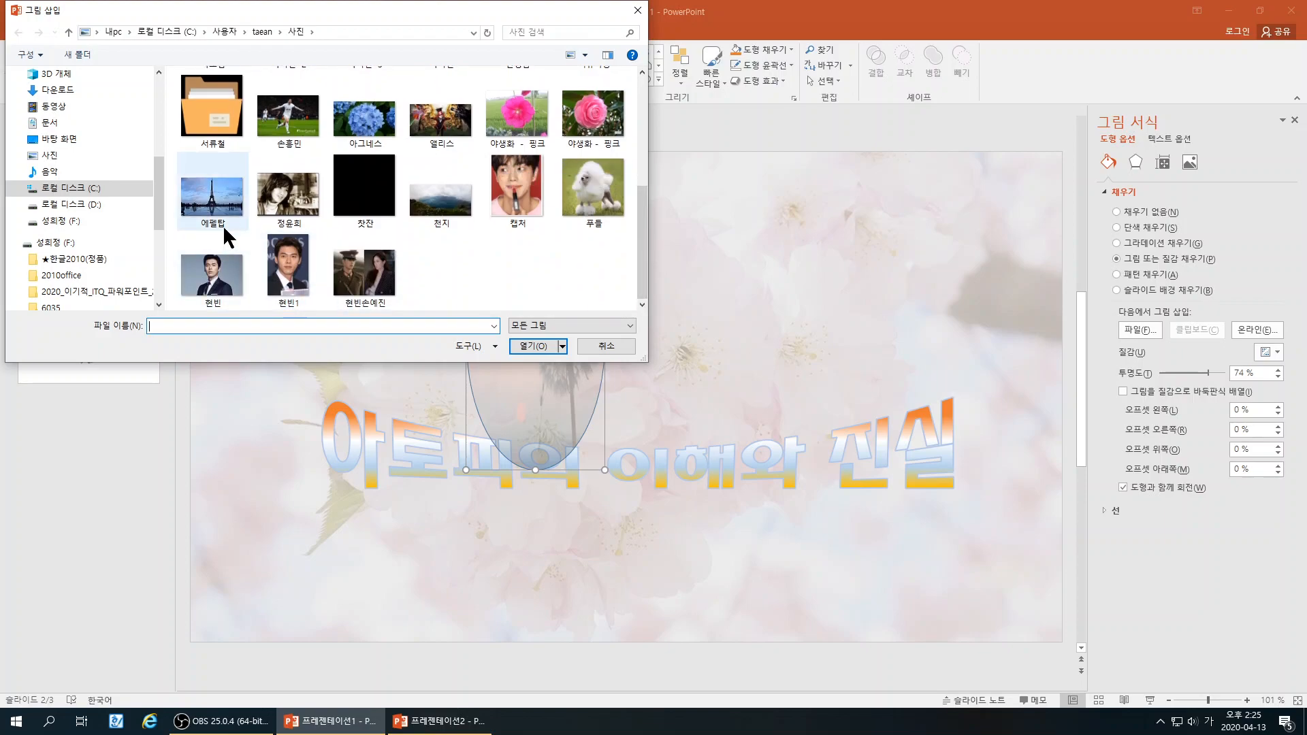
{"action": "left_click_drag", "start_coordinate": [638, 242], "coordinate": [647, 164]}
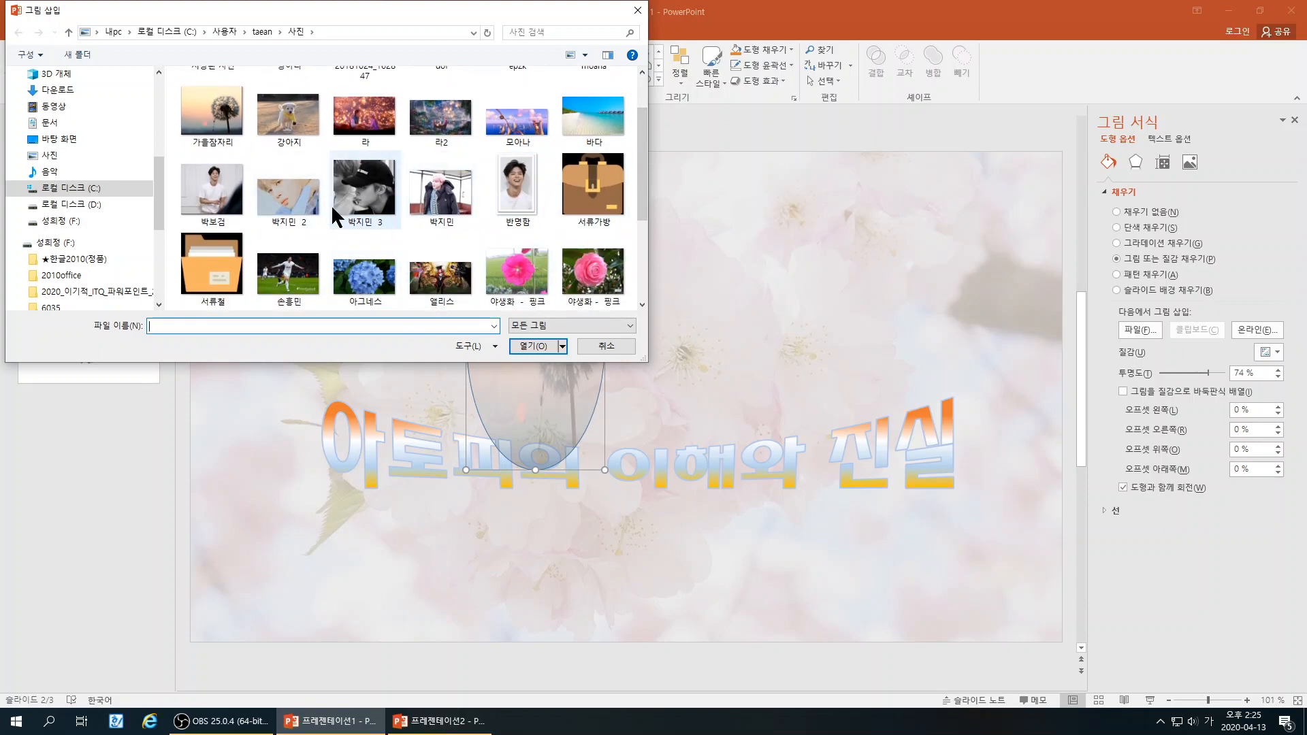
{"action": "left_click", "coordinate": [377, 194]}
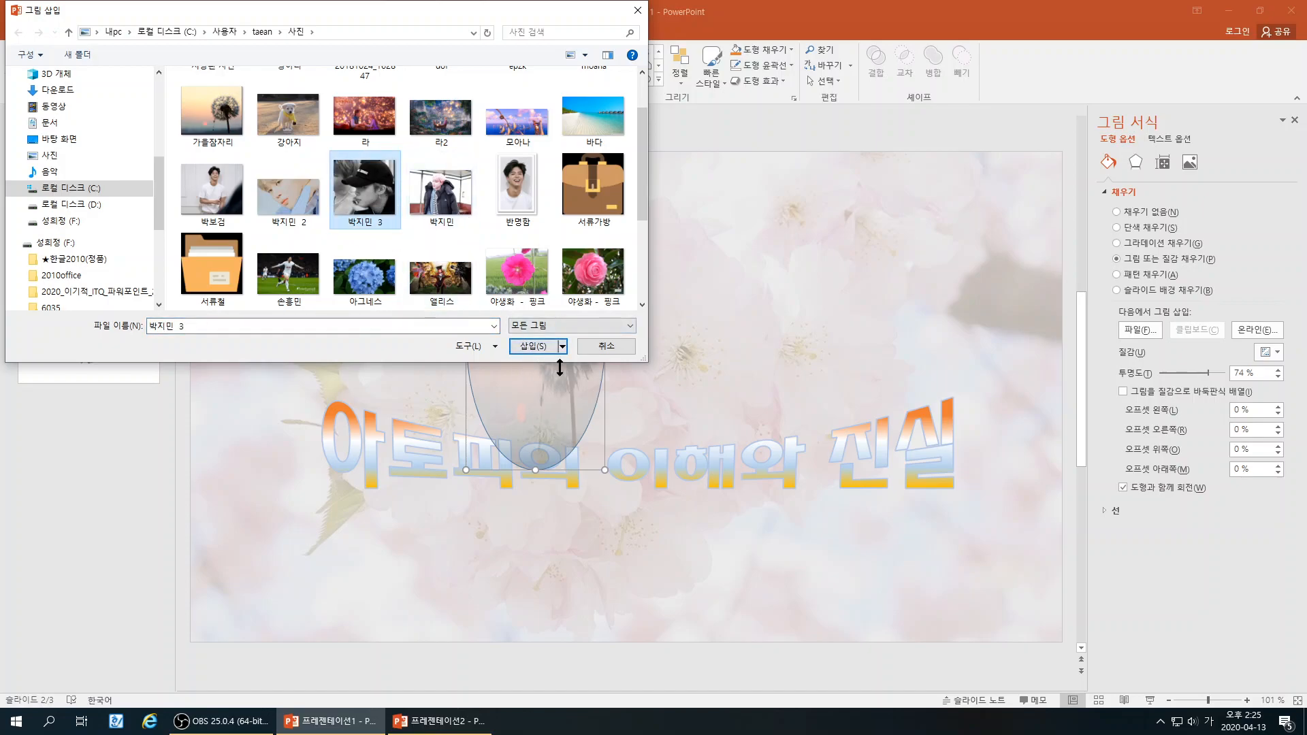
{"action": "left_click", "coordinate": [540, 347]}
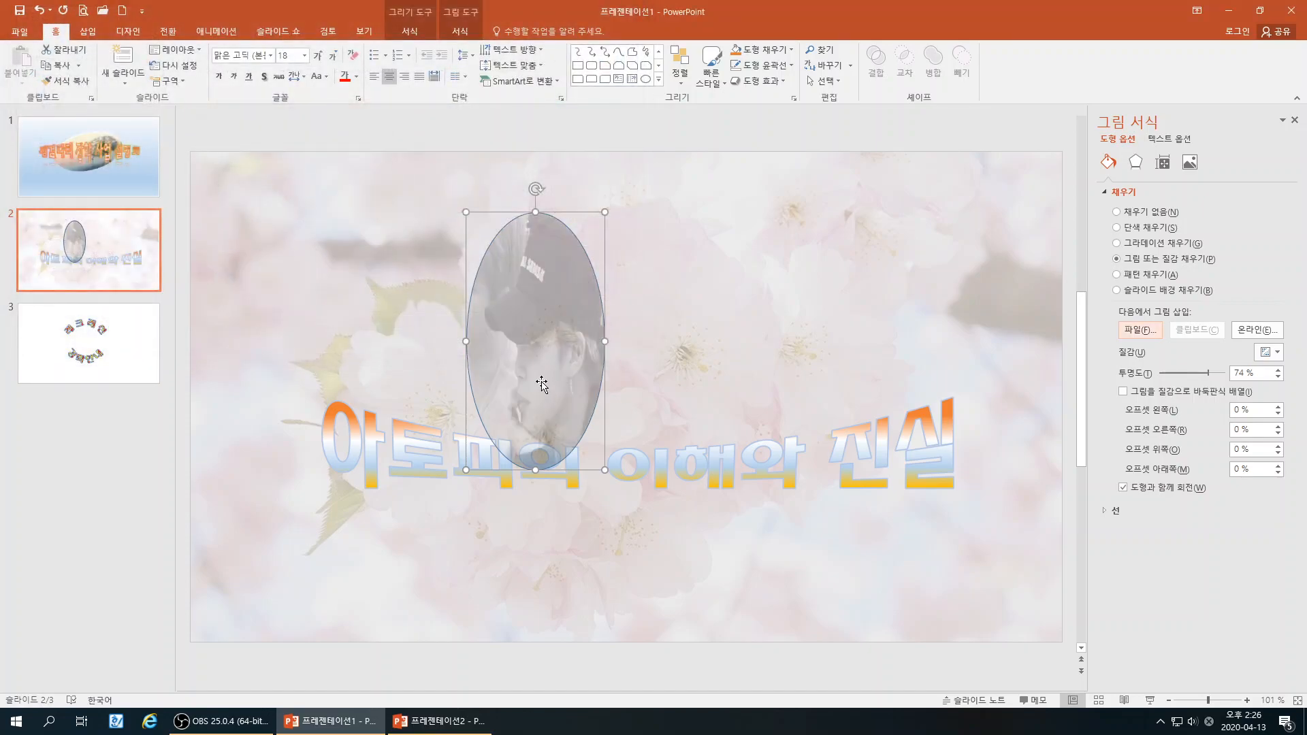
Lower the ellipse's picture transparency to 24% and remove its outline
{"action": "left_click_drag", "start_coordinate": [1207, 373], "coordinate": [1176, 378]}
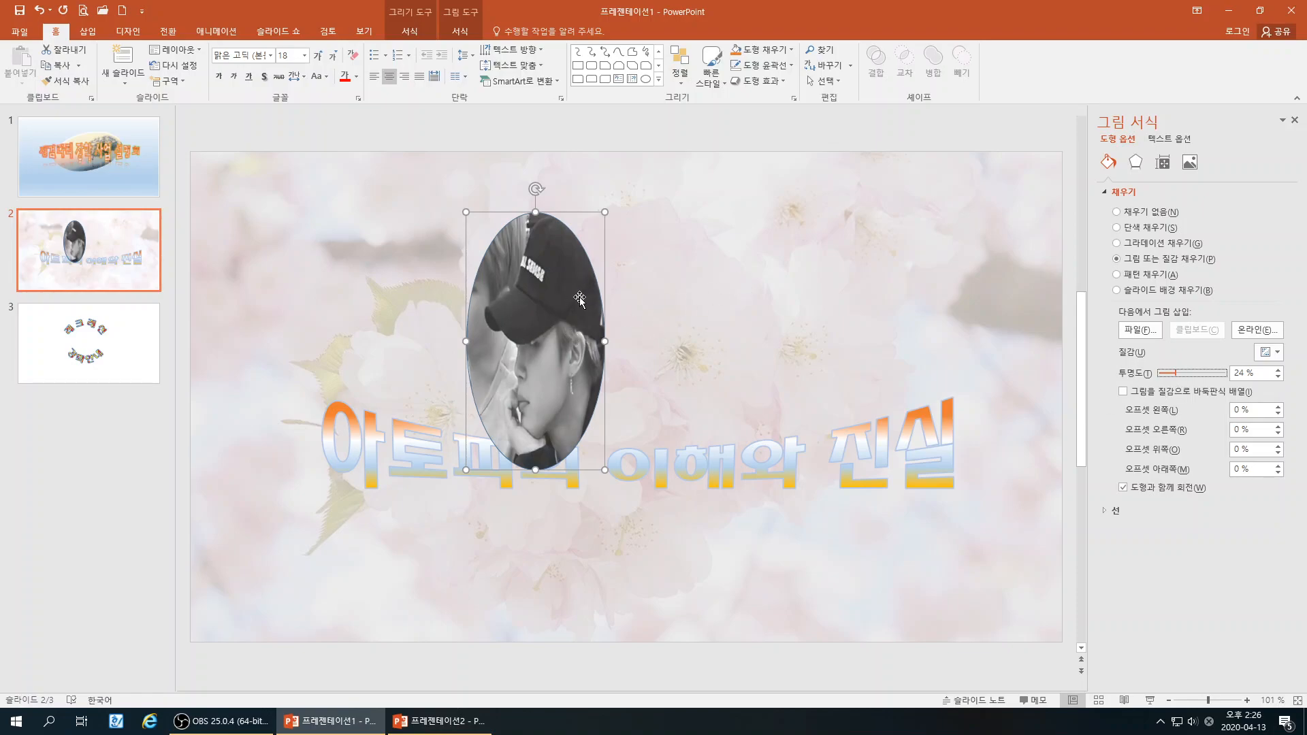
{"action": "left_click", "coordinate": [754, 67]}
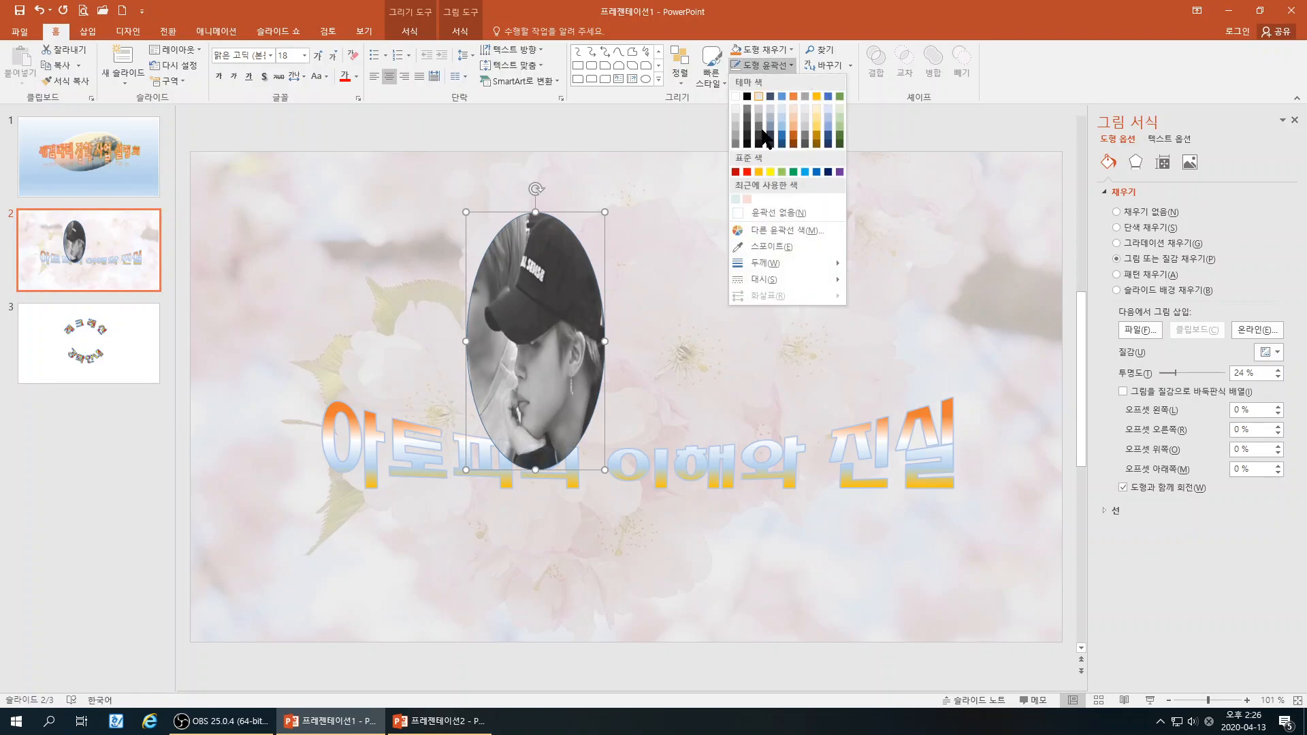
{"action": "left_click", "coordinate": [743, 211]}
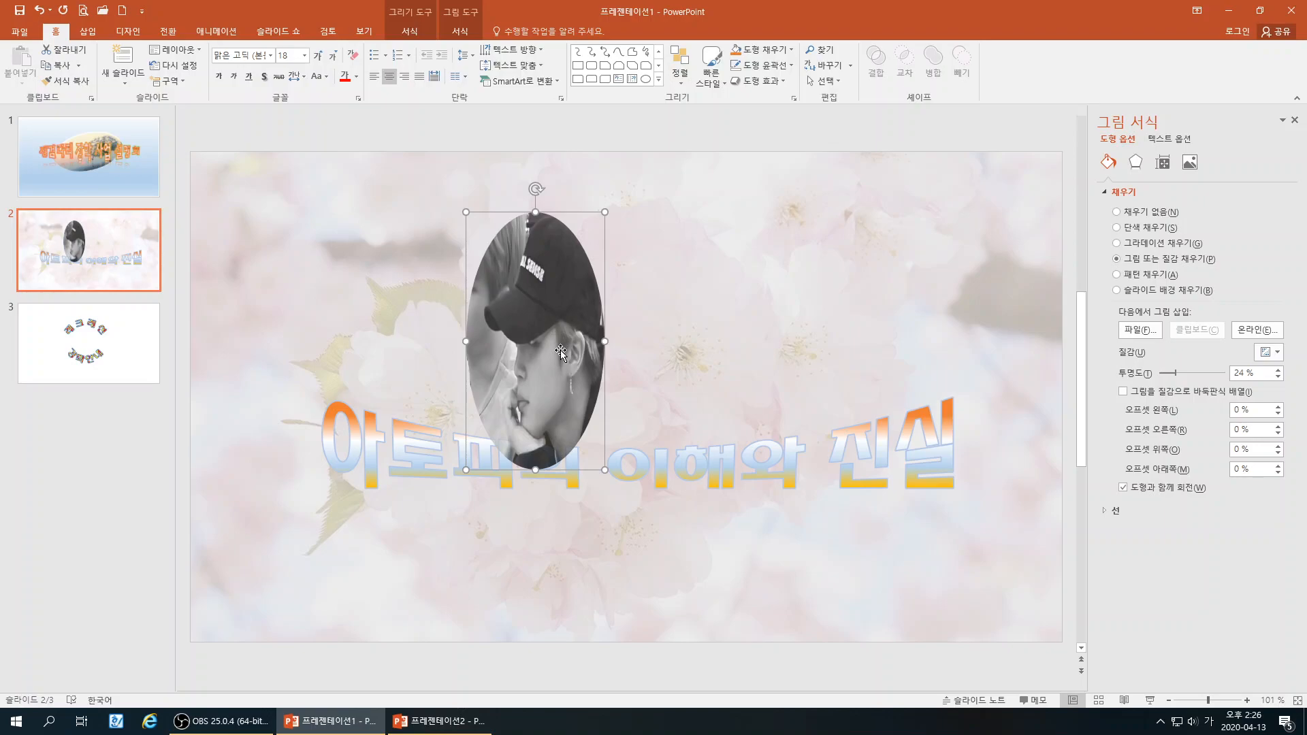
Tilt the picture ellipse counter-clockwise, shift it slightly to the left and send it behind the WordArt title
{"action": "left_click_drag", "start_coordinate": [535, 188], "coordinate": [464, 184]}
{"action": "left_click_drag", "start_coordinate": [545, 359], "coordinate": [520, 368]}
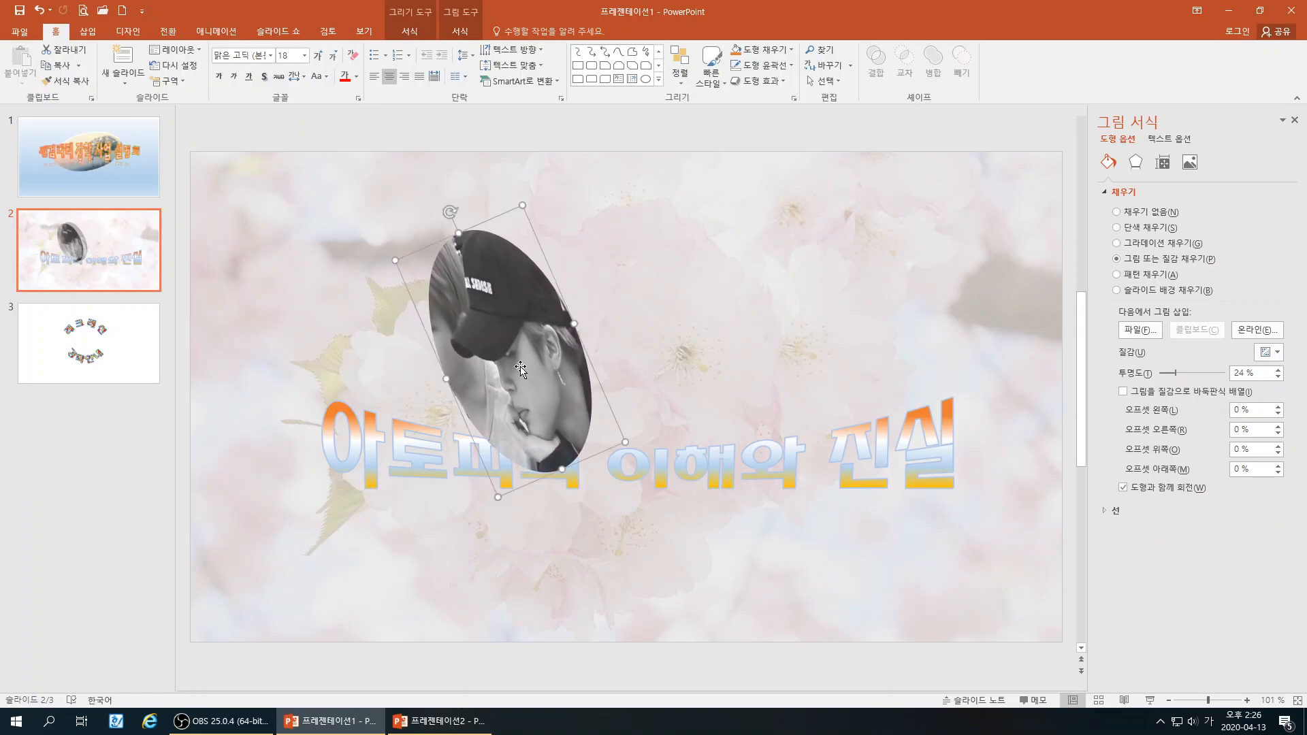
{"action": "right_click", "coordinate": [520, 369]}
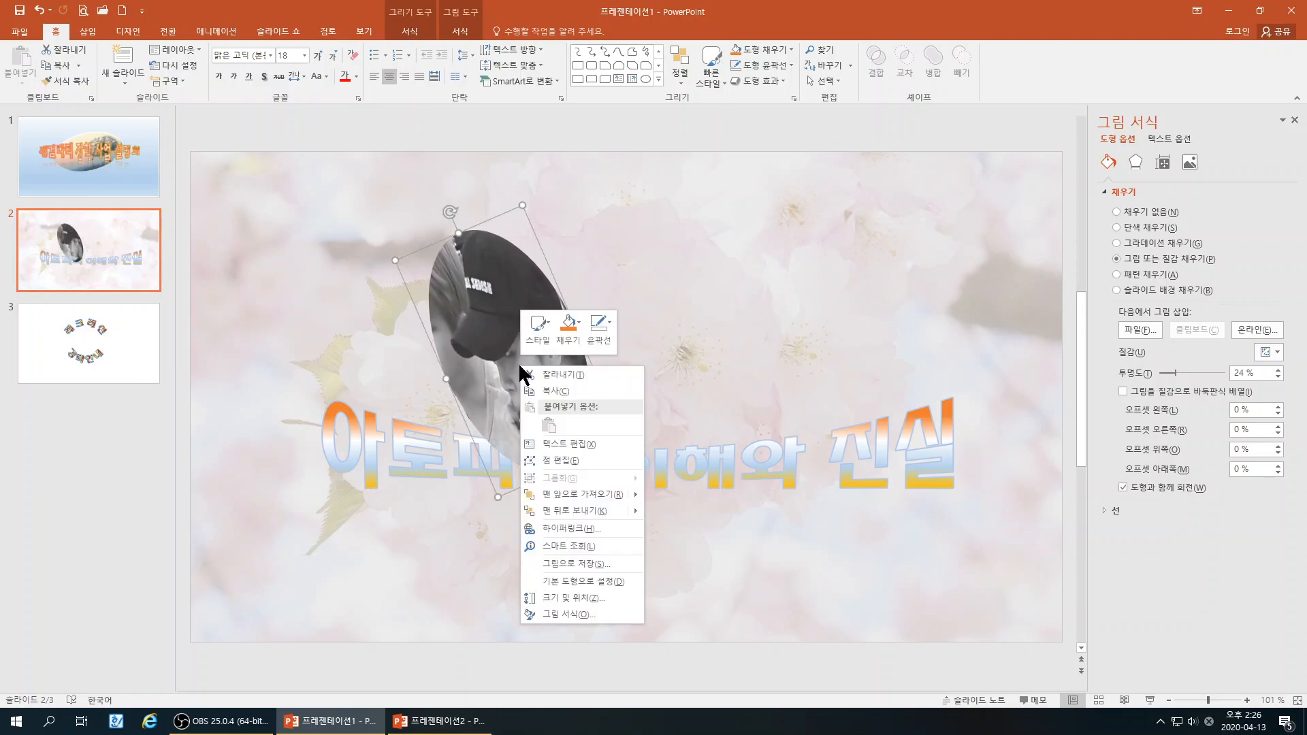
{"action": "left_click", "coordinate": [554, 508]}
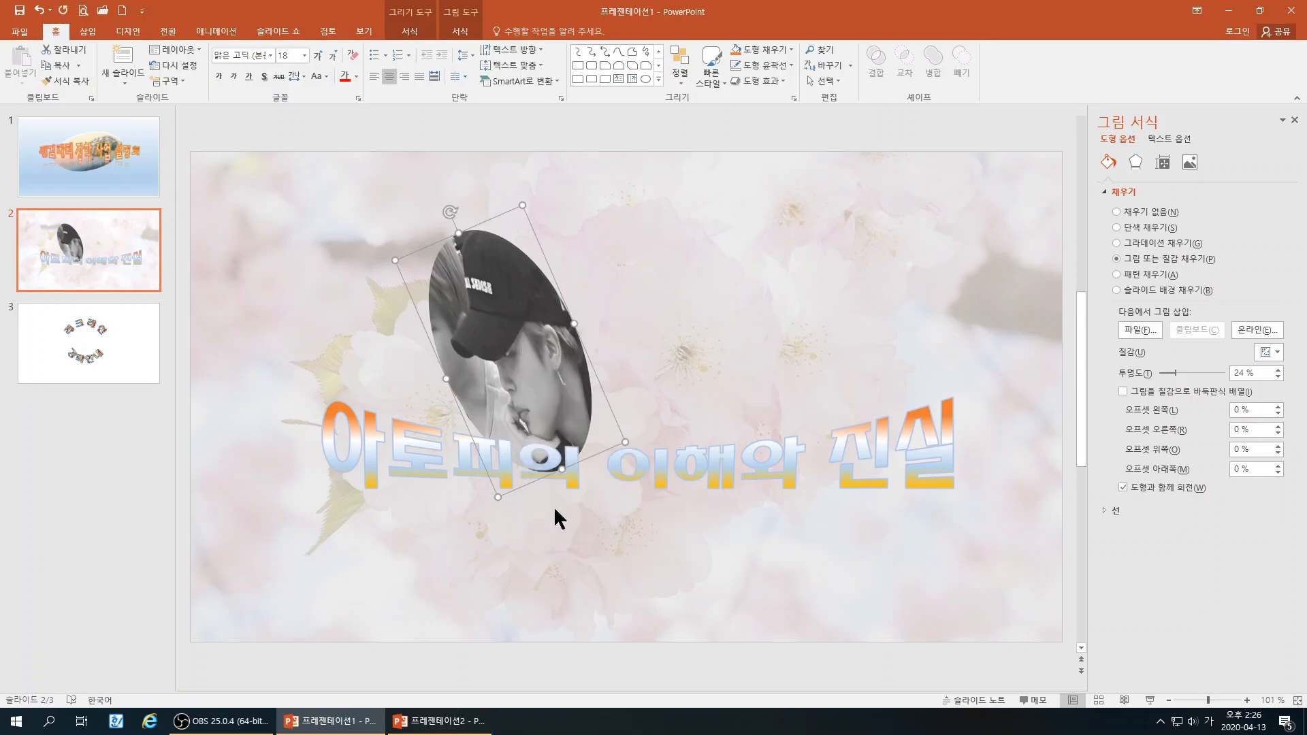
Enlarge the tilted ellipse slightly and give it the middle reflection variation of the first row
{"action": "left_click_drag", "start_coordinate": [524, 365], "coordinate": [494, 269]}
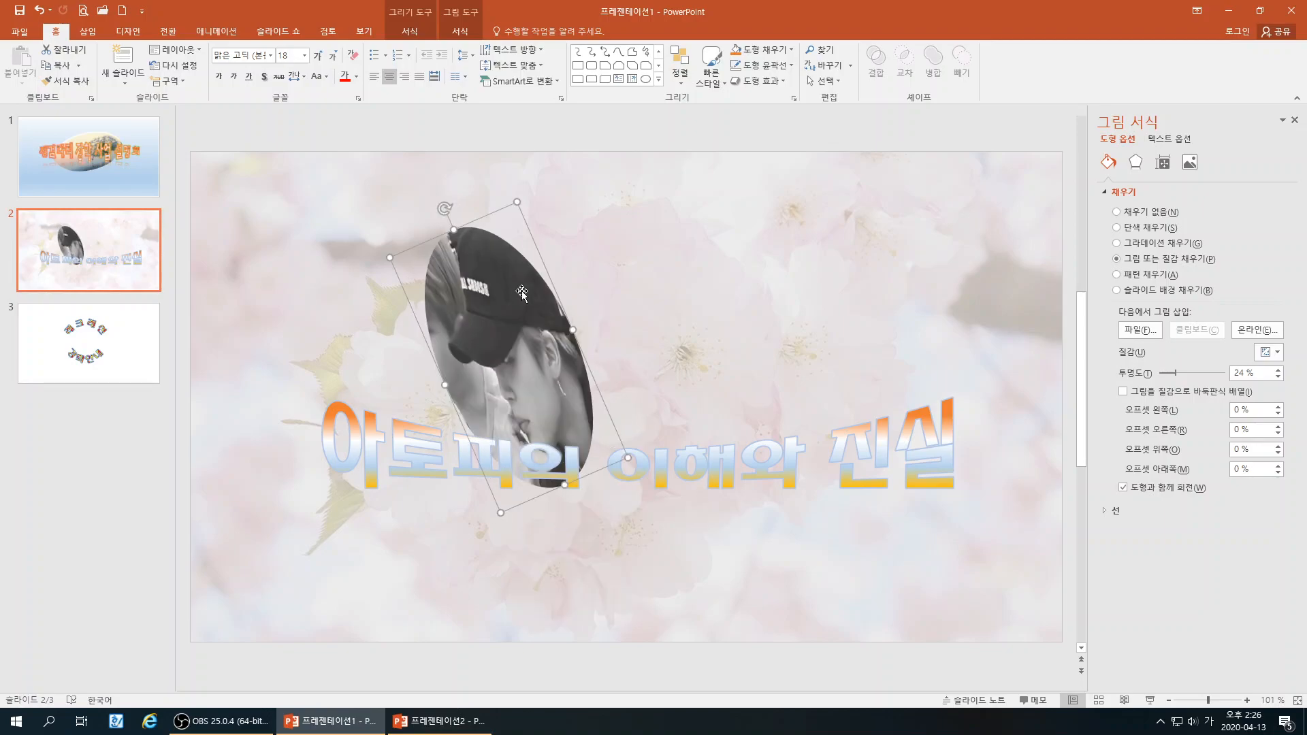
{"action": "left_click_drag", "start_coordinate": [573, 330], "coordinate": [535, 344]}
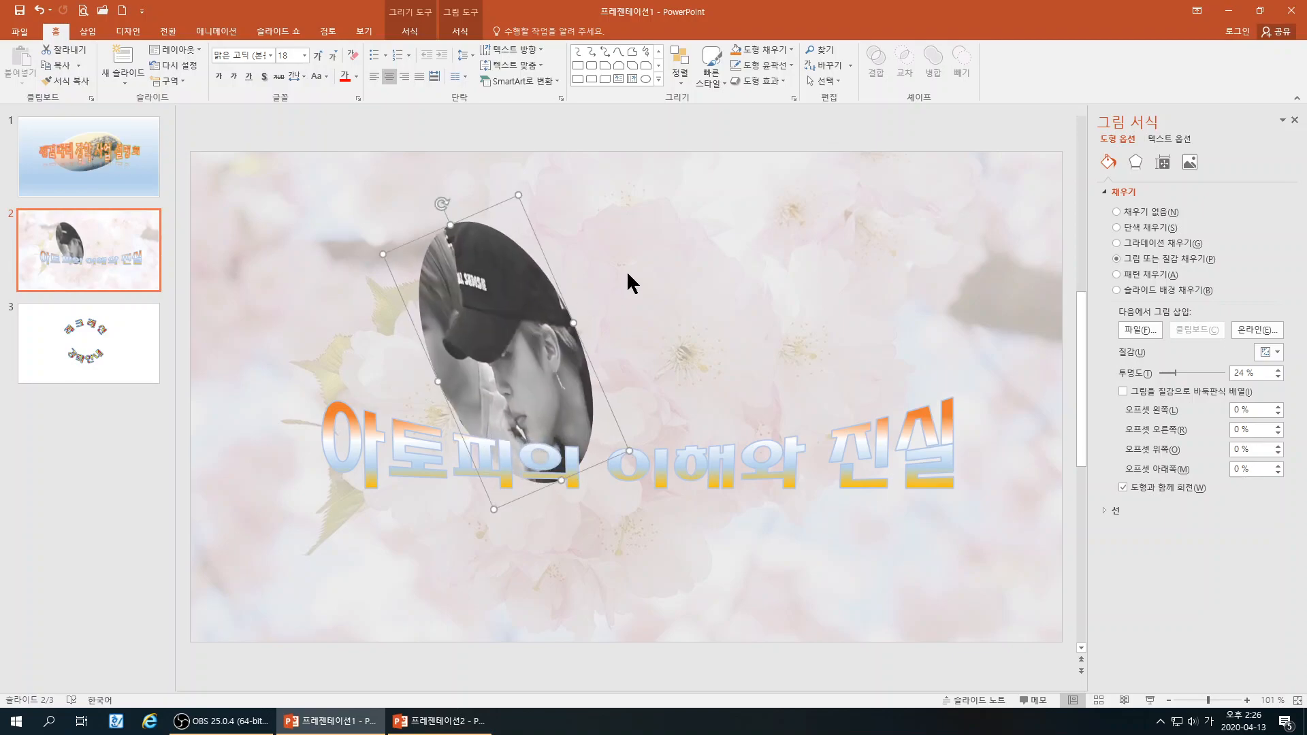
{"action": "left_click", "coordinate": [773, 81]}
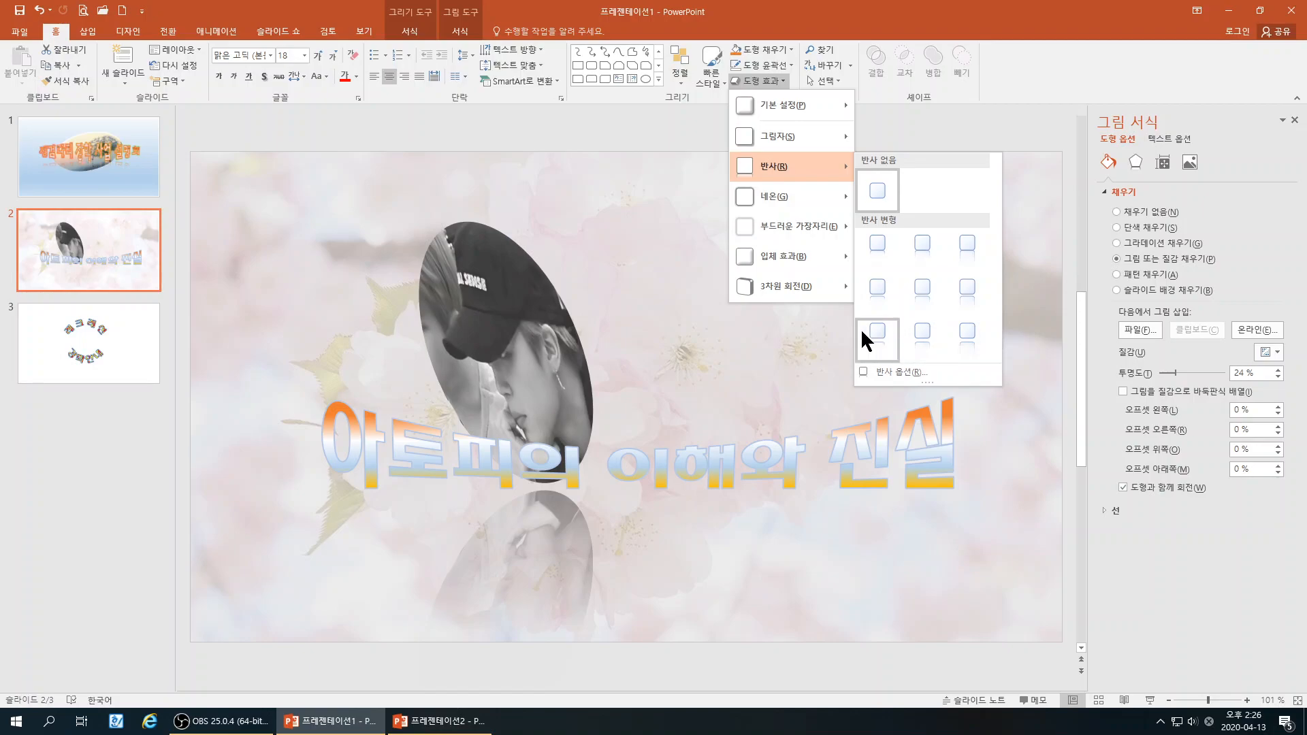
{"action": "left_click", "coordinate": [923, 246]}
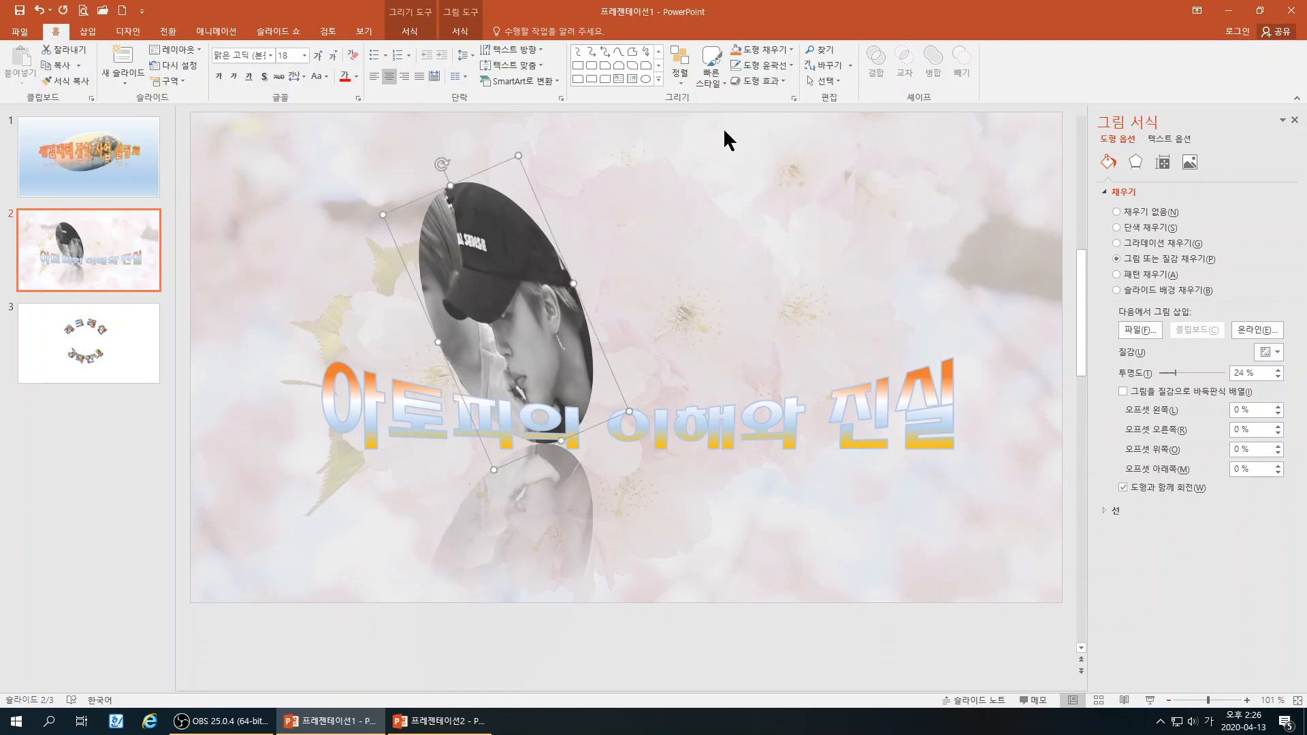
Give the ellipse the widest grey glow variation and set its picture transparency to 0%
{"action": "left_click", "coordinate": [772, 81]}
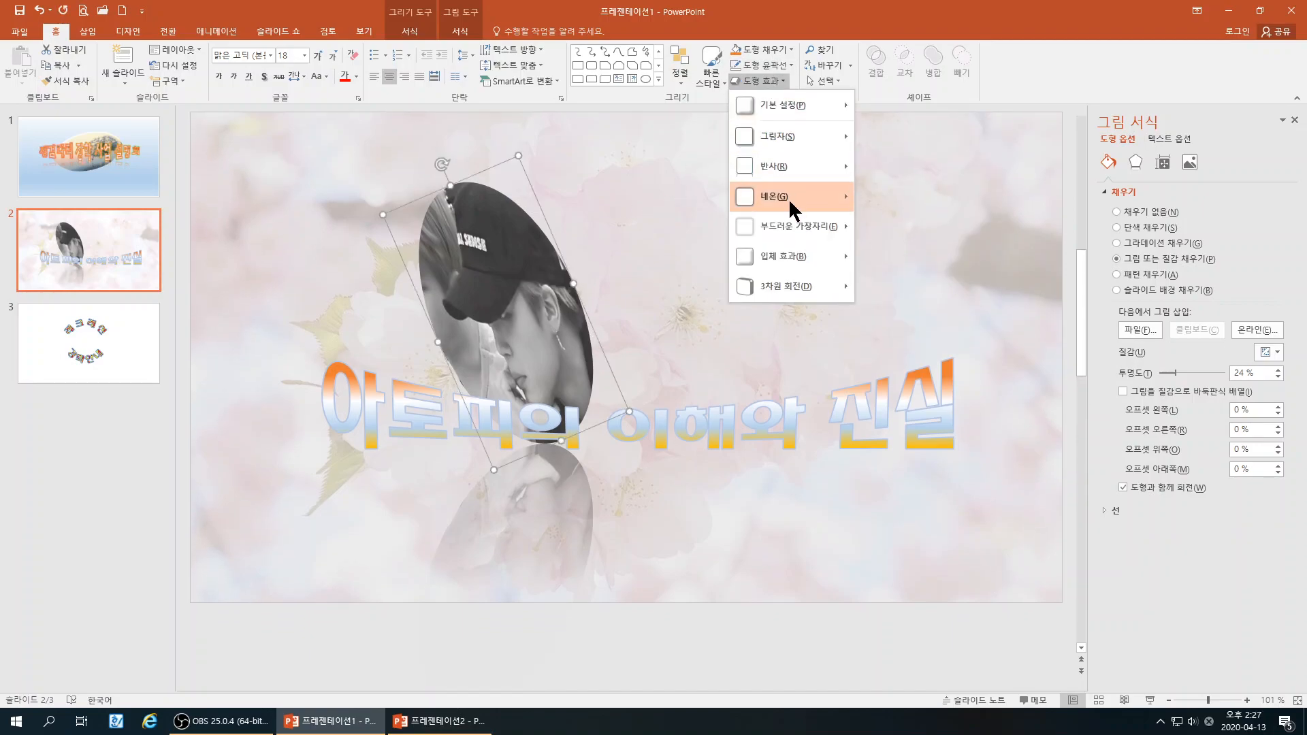
{"action": "mouse_move", "coordinate": [788, 198]}
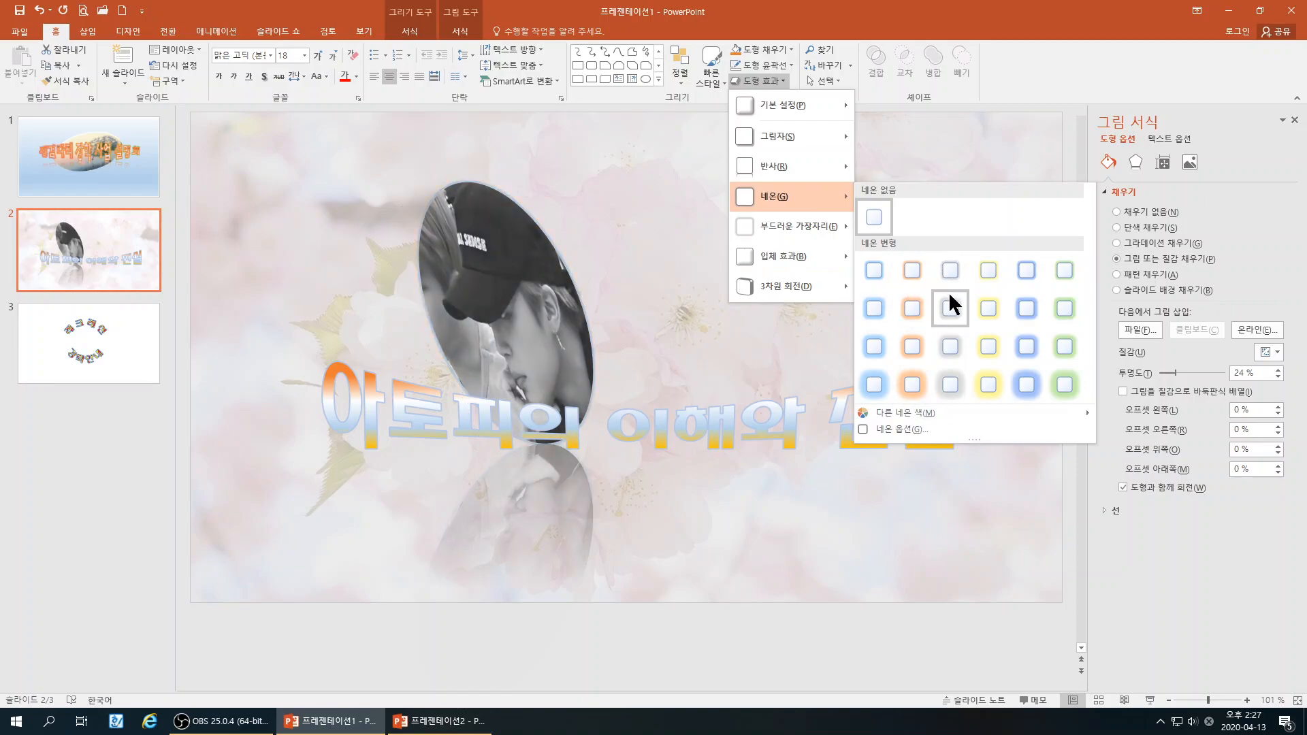
{"action": "left_click", "coordinate": [948, 384]}
{"action": "left_click_drag", "start_coordinate": [1176, 373], "coordinate": [1140, 370]}
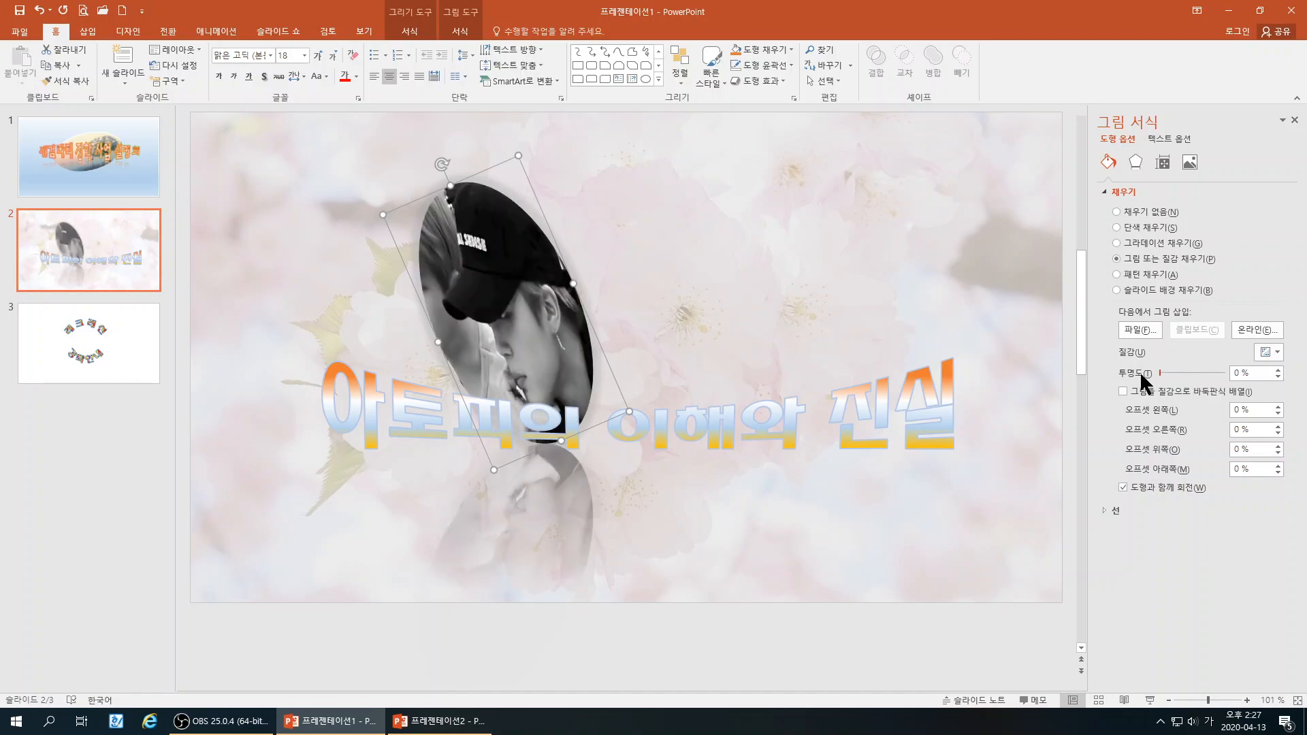
Reapply the widest grey glow to the ellipse and nudge the shape slightly up and to the right
{"action": "left_click", "coordinate": [752, 80]}
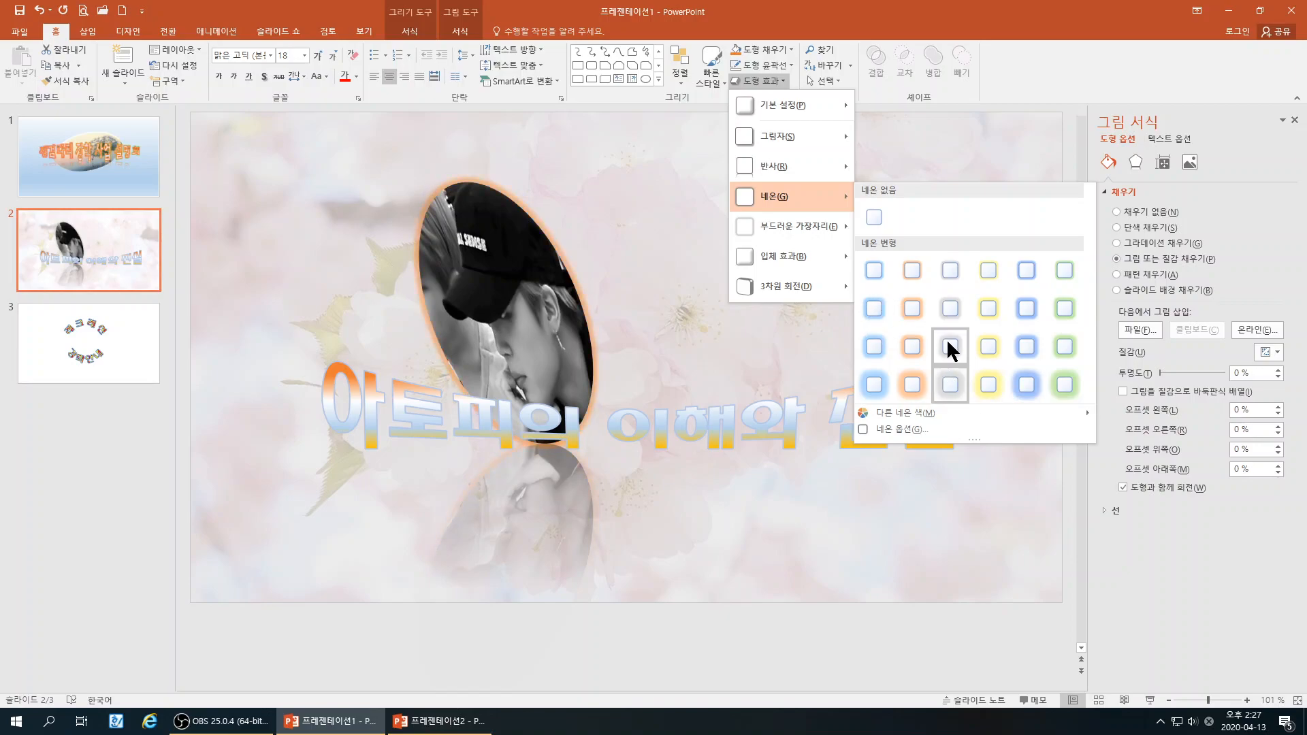
{"action": "left_click", "coordinate": [949, 384]}
{"action": "left_click_drag", "start_coordinate": [522, 326], "coordinate": [533, 319]}
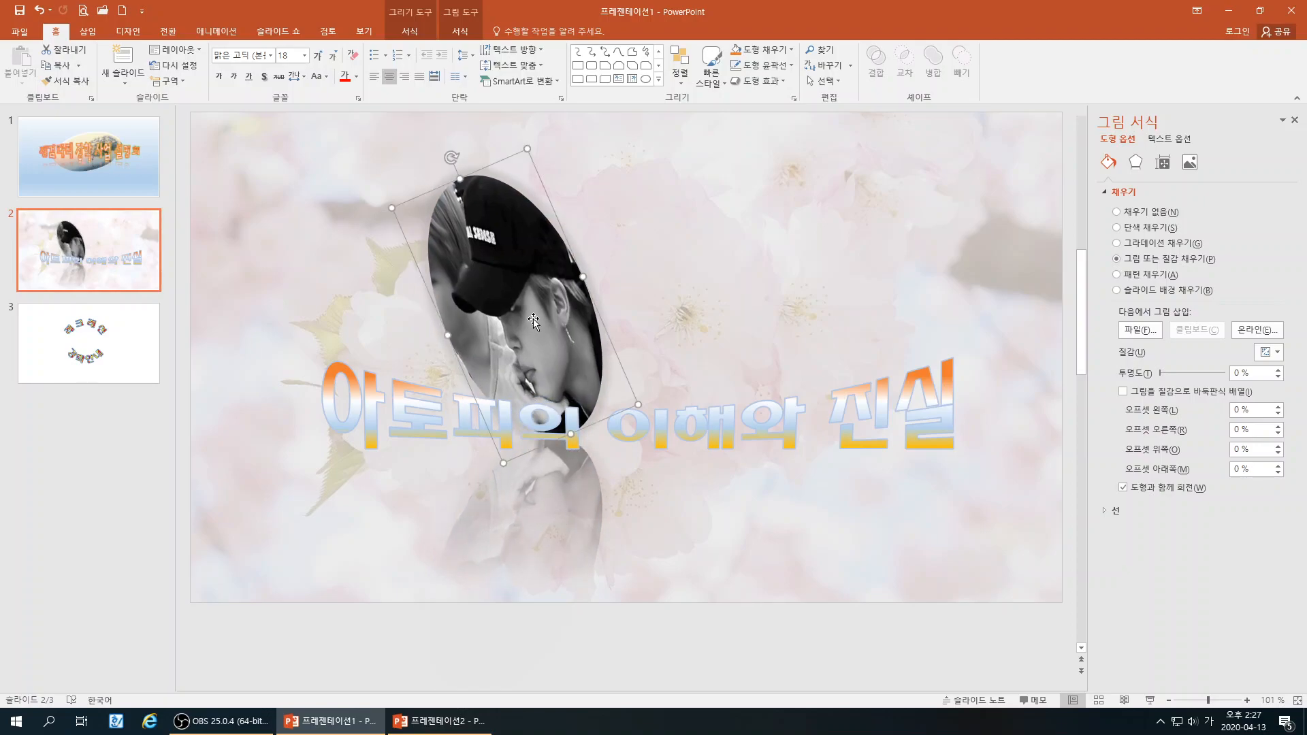
Duplicate the picture ellipse to its right at exactly the same height, deleting a first copy placed higher up
{"action": "left_click_drag", "start_coordinate": [532, 319], "coordinate": [662, 241]}
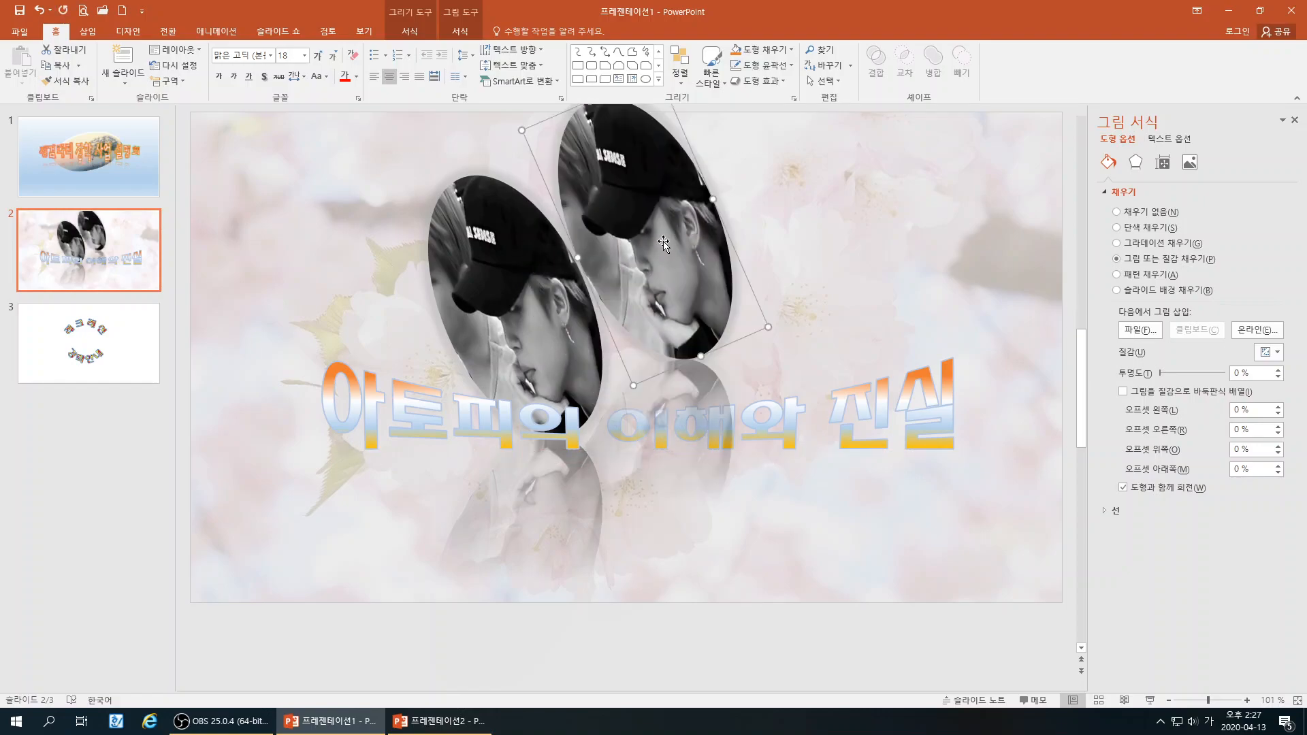
{"action": "key", "text": "Delete"}
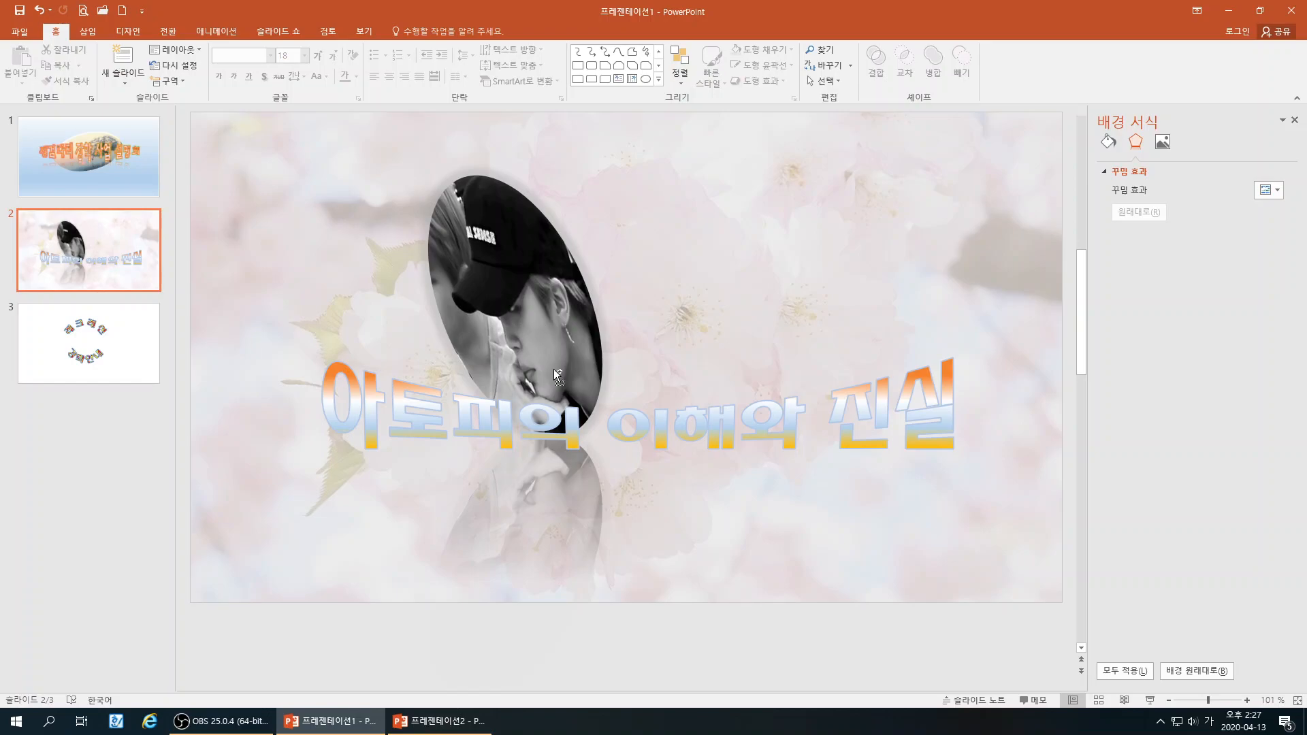
{"action": "left_click", "coordinate": [522, 322]}
{"action": "left_click_drag", "start_coordinate": [521, 323], "coordinate": [675, 284]}
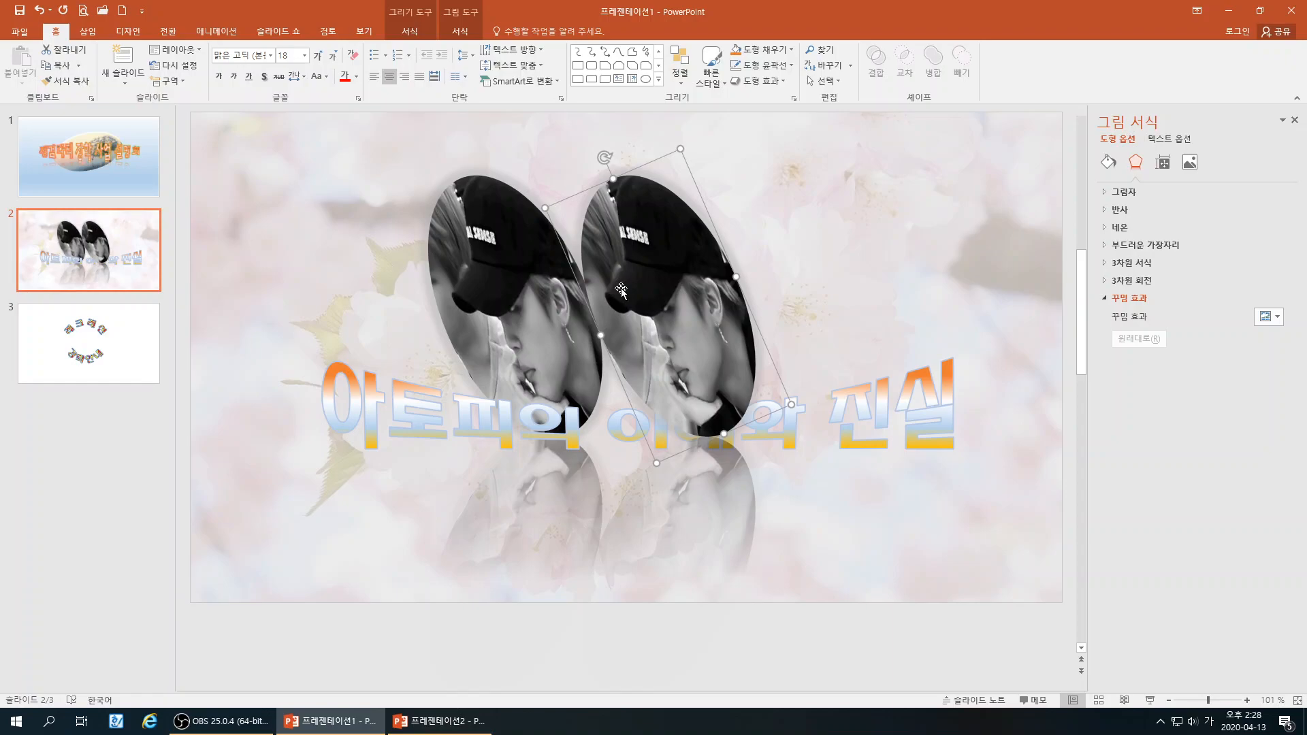
Flip the copied ellipse horizontally and shift it right so its lower end meets the original as a mirrored pair
{"action": "left_click", "coordinate": [679, 75]}
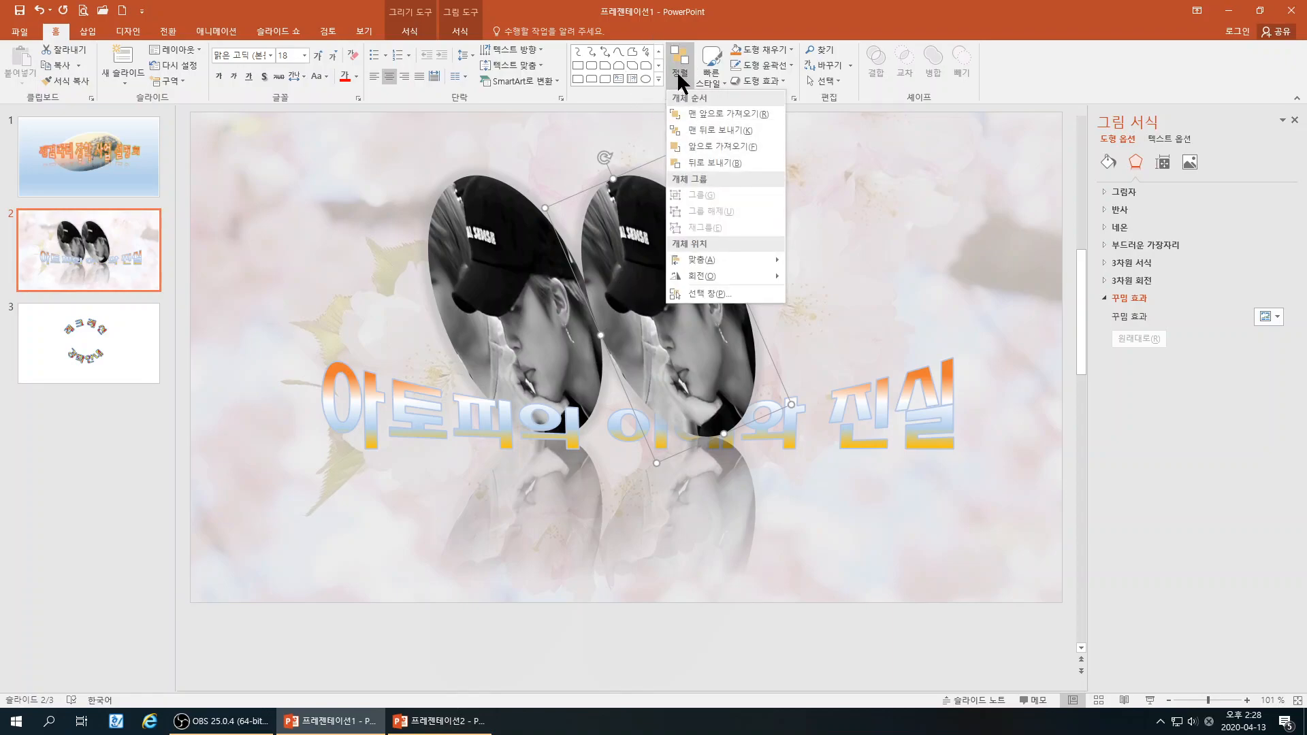
{"action": "mouse_move", "coordinate": [710, 258]}
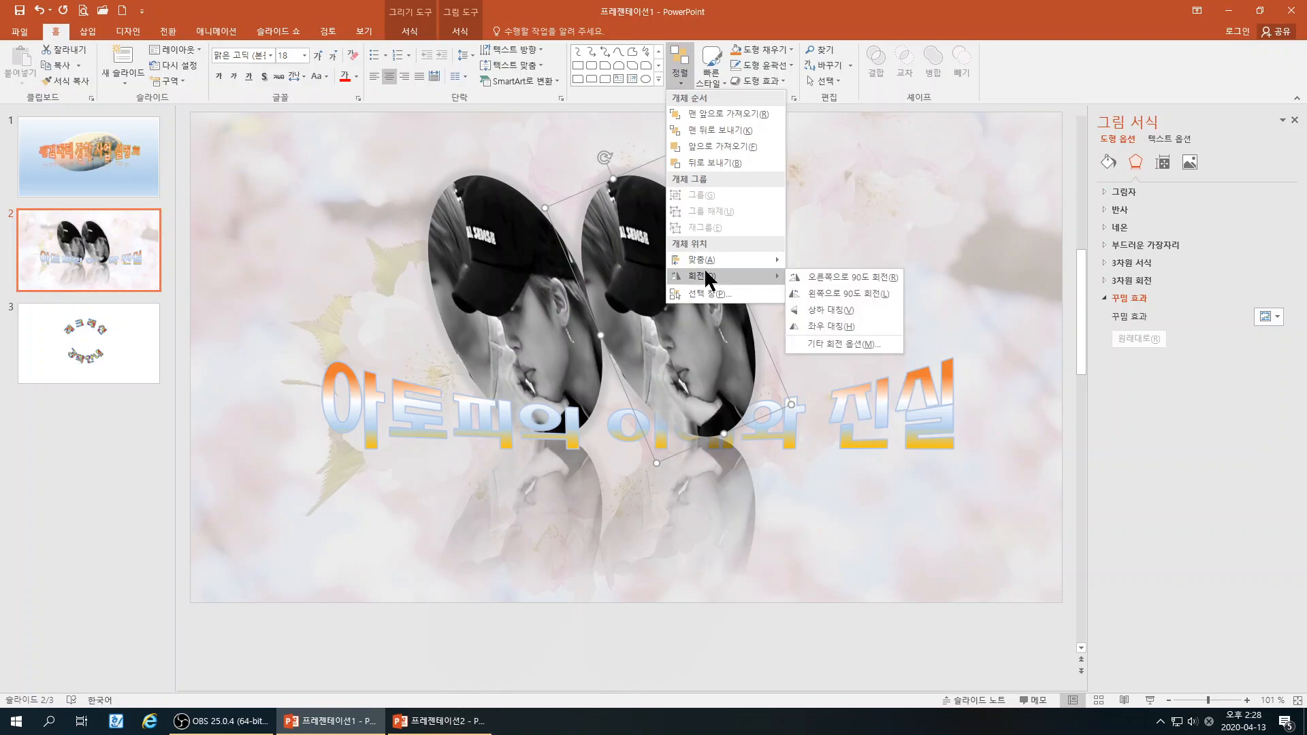
{"action": "left_click", "coordinate": [826, 330]}
{"action": "left_click_drag", "start_coordinate": [671, 328], "coordinate": [689, 323]}
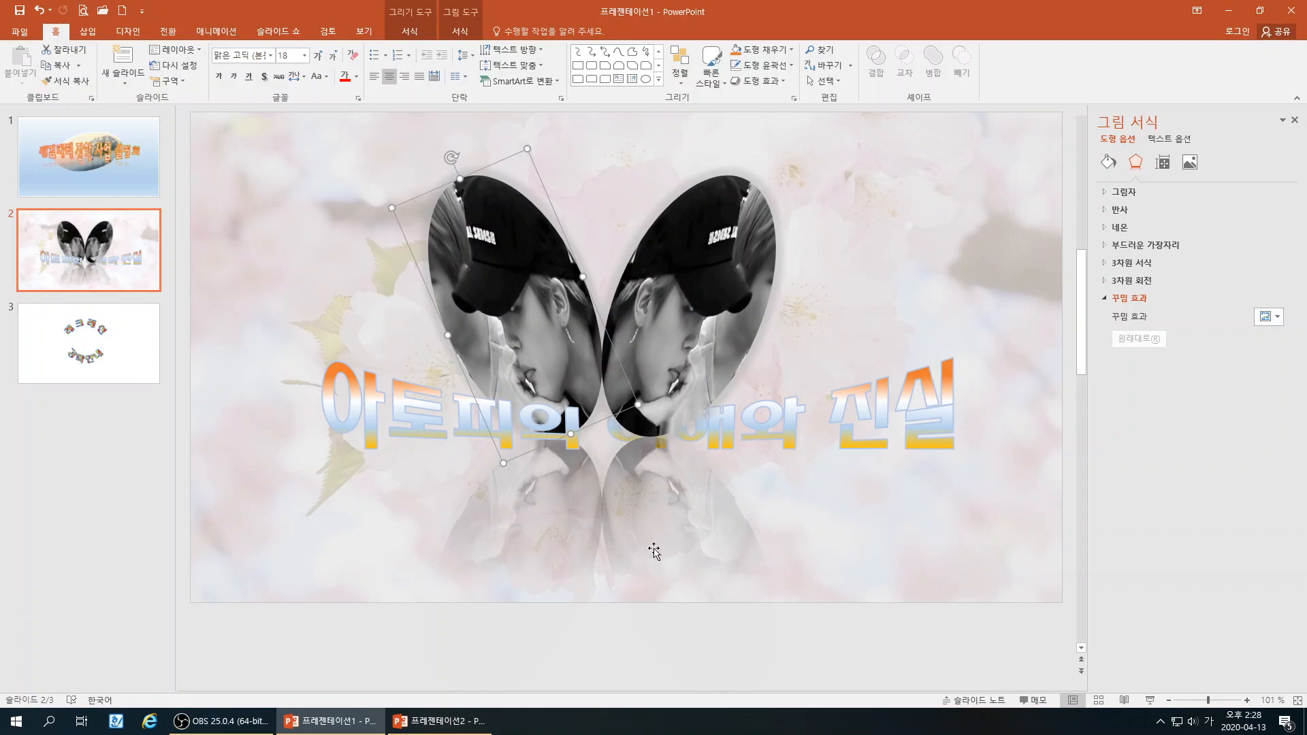
{"action": "left_click", "coordinate": [901, 536]}
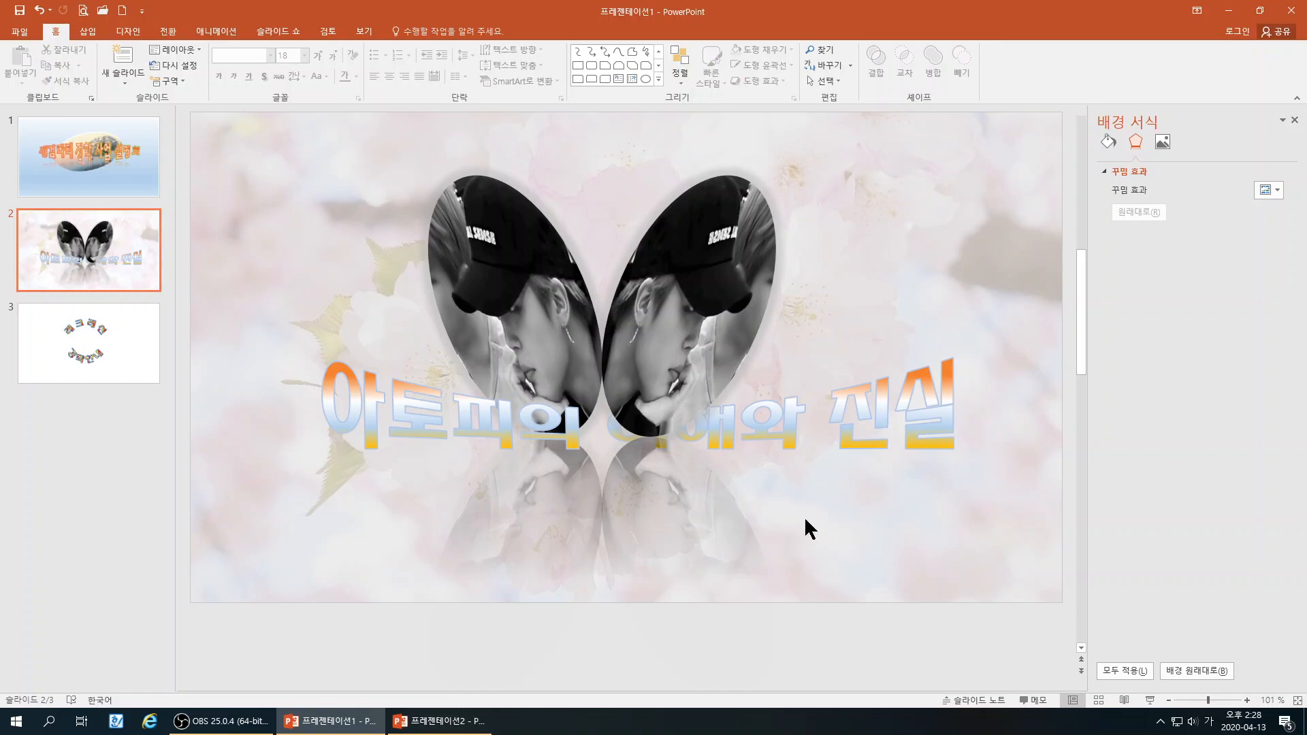
{"action": "left_click", "coordinate": [694, 313]}
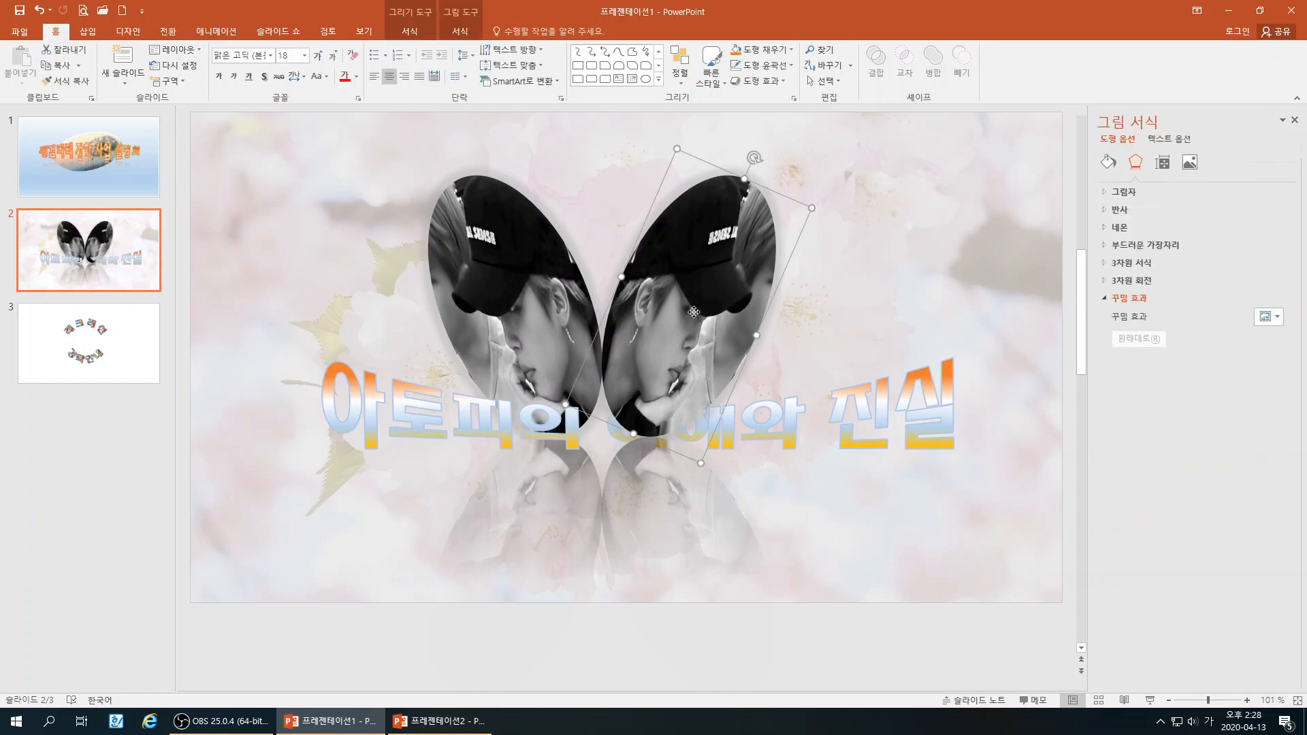
Send the mirrored ellipse on slide 2 to the back so it sits behind the WordArt title
{"action": "right_click", "coordinate": [694, 313]}
{"action": "mouse_move", "coordinate": [722, 457]}
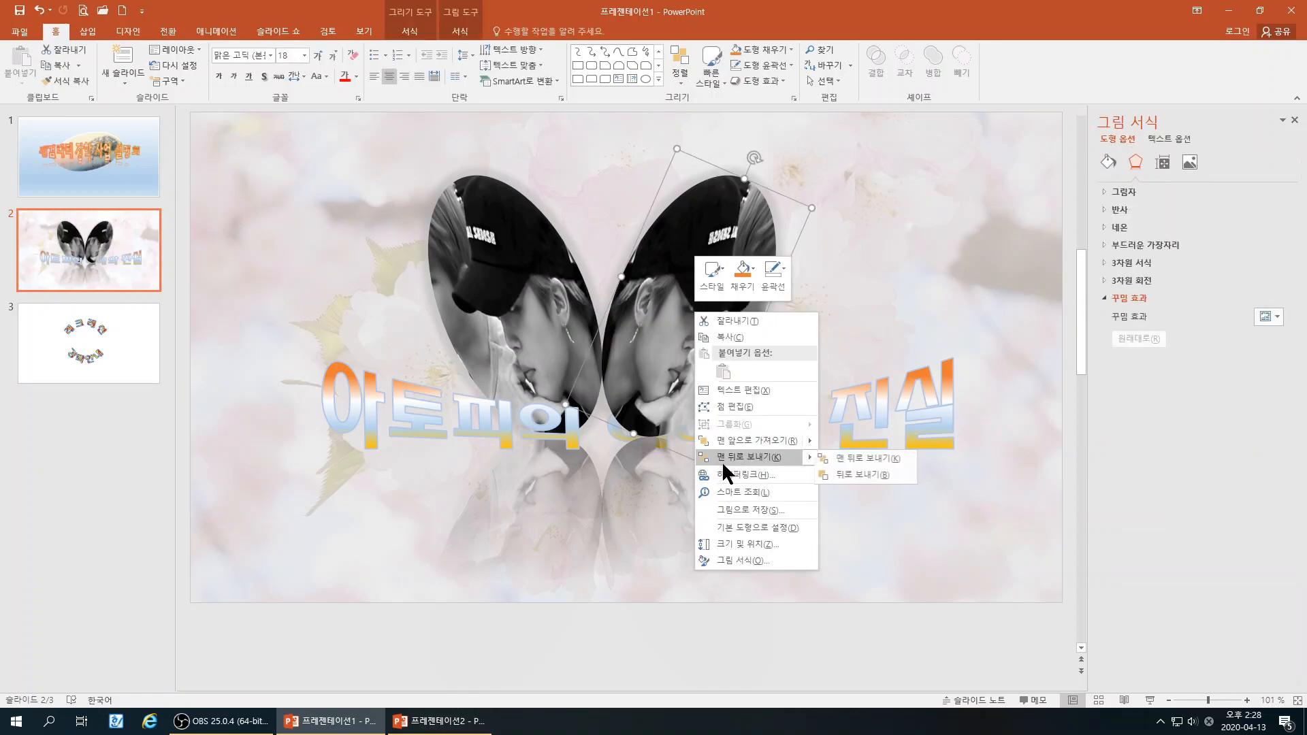
{"action": "left_click", "coordinate": [851, 458]}
{"action": "left_click", "coordinate": [883, 482]}
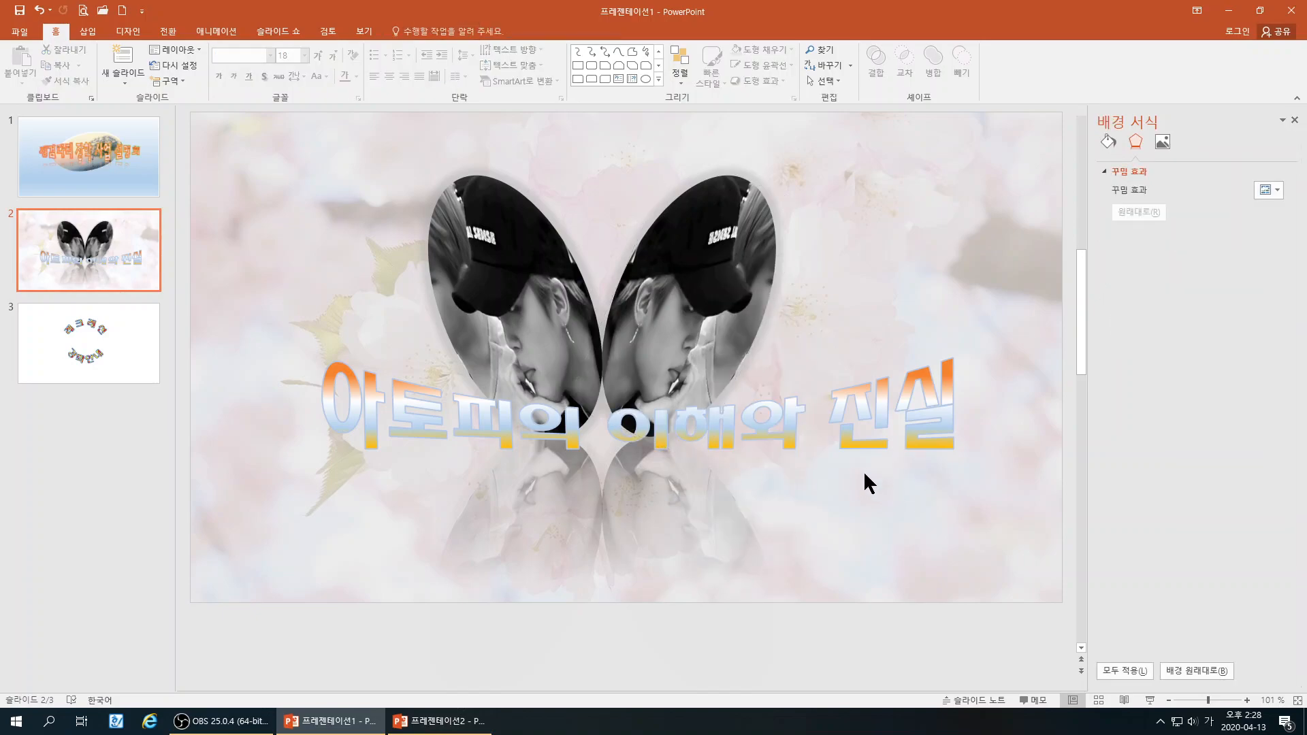
Select both picture ellipses together and shift them right and slightly down to centre the pair behind the title
{"action": "left_click_drag", "start_coordinate": [322, 132], "coordinate": [1012, 570]}
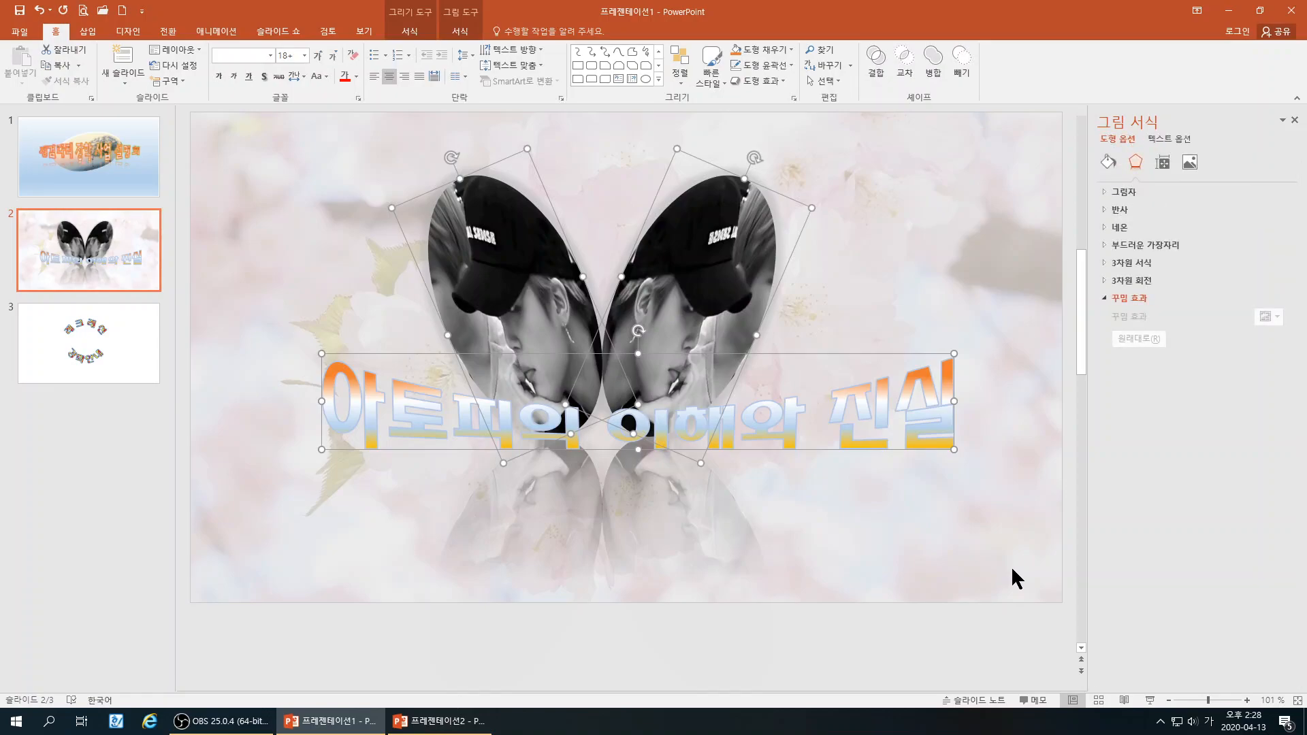
{"action": "left_click", "coordinate": [538, 352]}
{"action": "left_click", "coordinate": [713, 289], "text": "shift"}
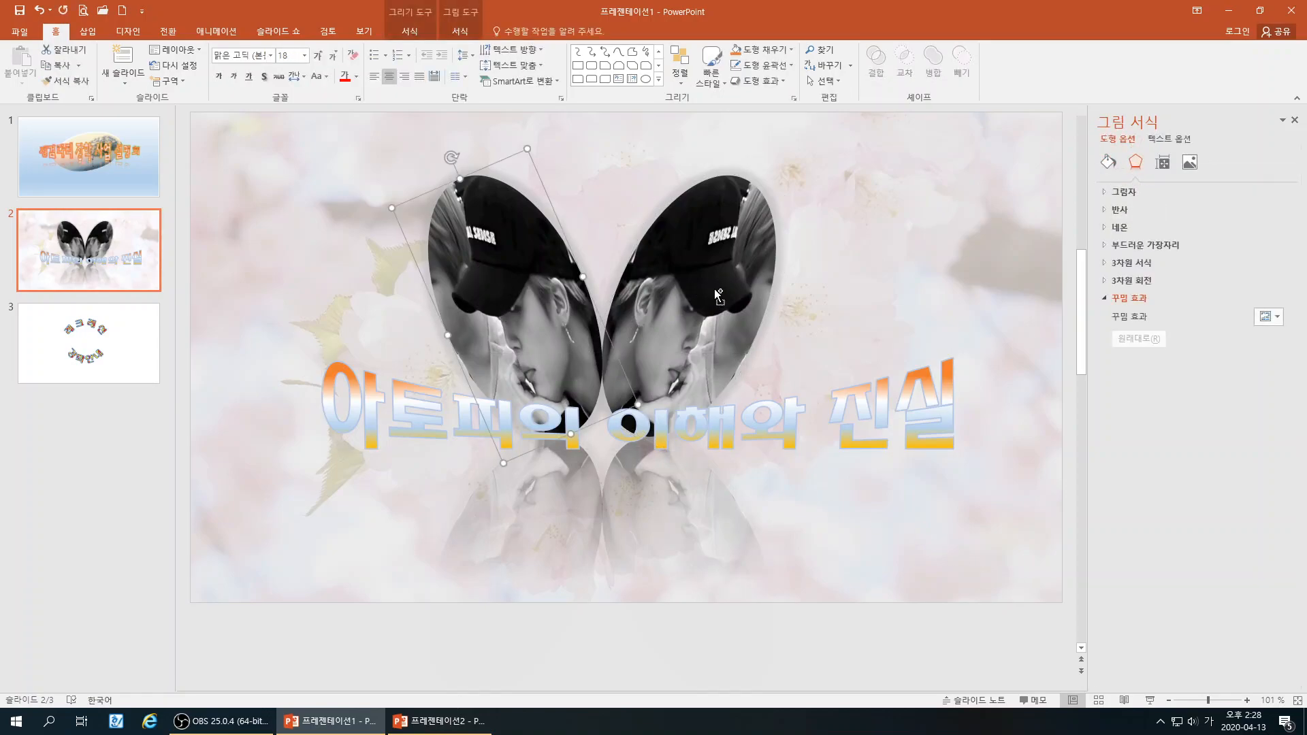
{"action": "key", "text": "ctrl+Right"}
{"action": "key", "text": "ctrl+Right"}
{"action": "key", "text": "ctrl+Right"}
{"action": "key", "text": "ctrl+Right"}
{"action": "key", "text": "ctrl+Right"}
{"action": "key", "text": "ctrl+Right"}
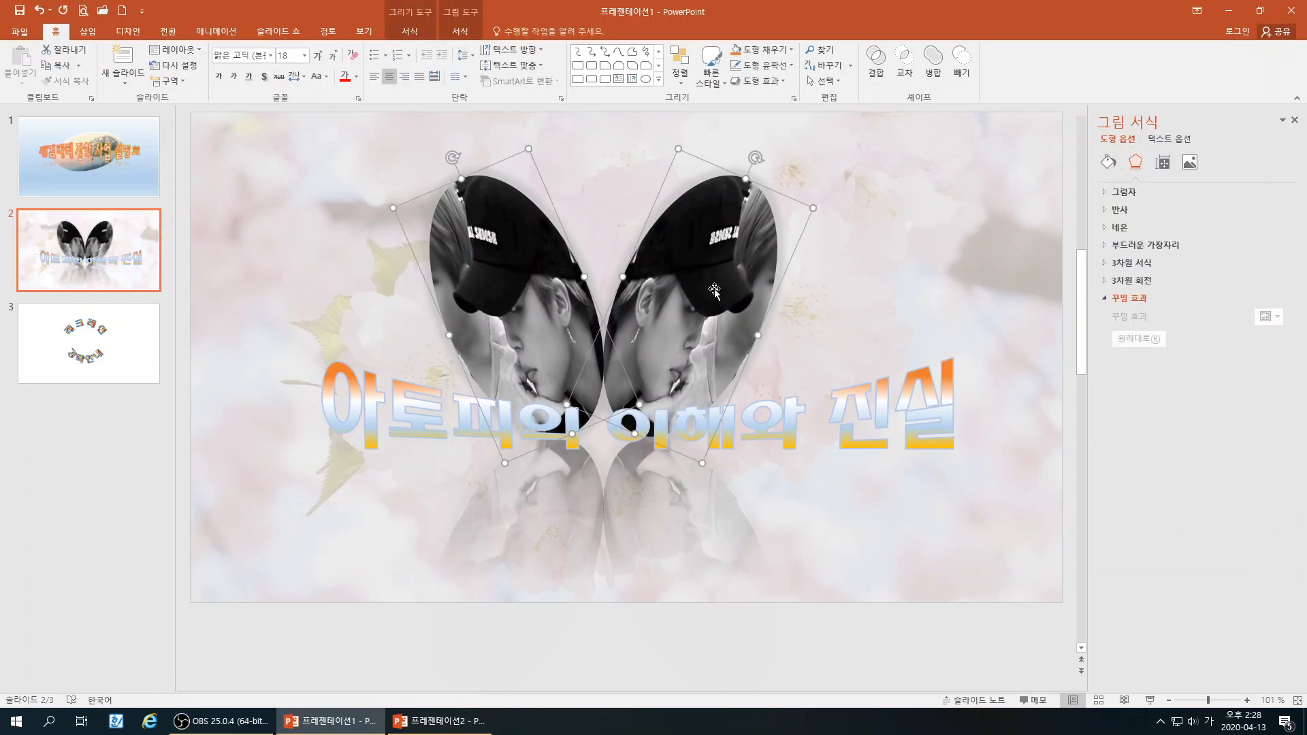
{"action": "mouse_move", "coordinate": [710, 271]}
{"action": "left_mouse_down"}
{"action": "mouse_move", "coordinate": [737, 277]}
{"action": "mouse_move", "coordinate": [723, 276]}
{"action": "left_mouse_up"}
{"action": "left_click_drag", "start_coordinate": [749, 328], "coordinate": [731, 317]}
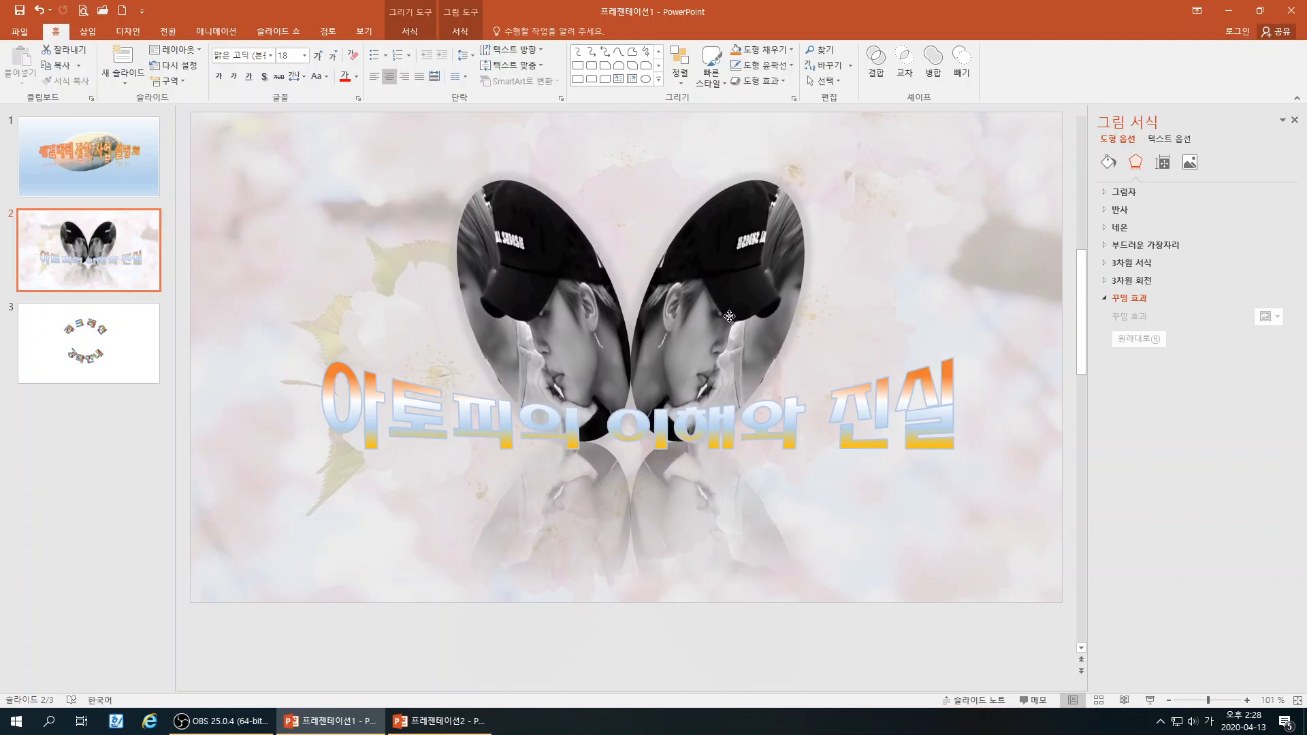
{"action": "left_click", "coordinate": [852, 520]}
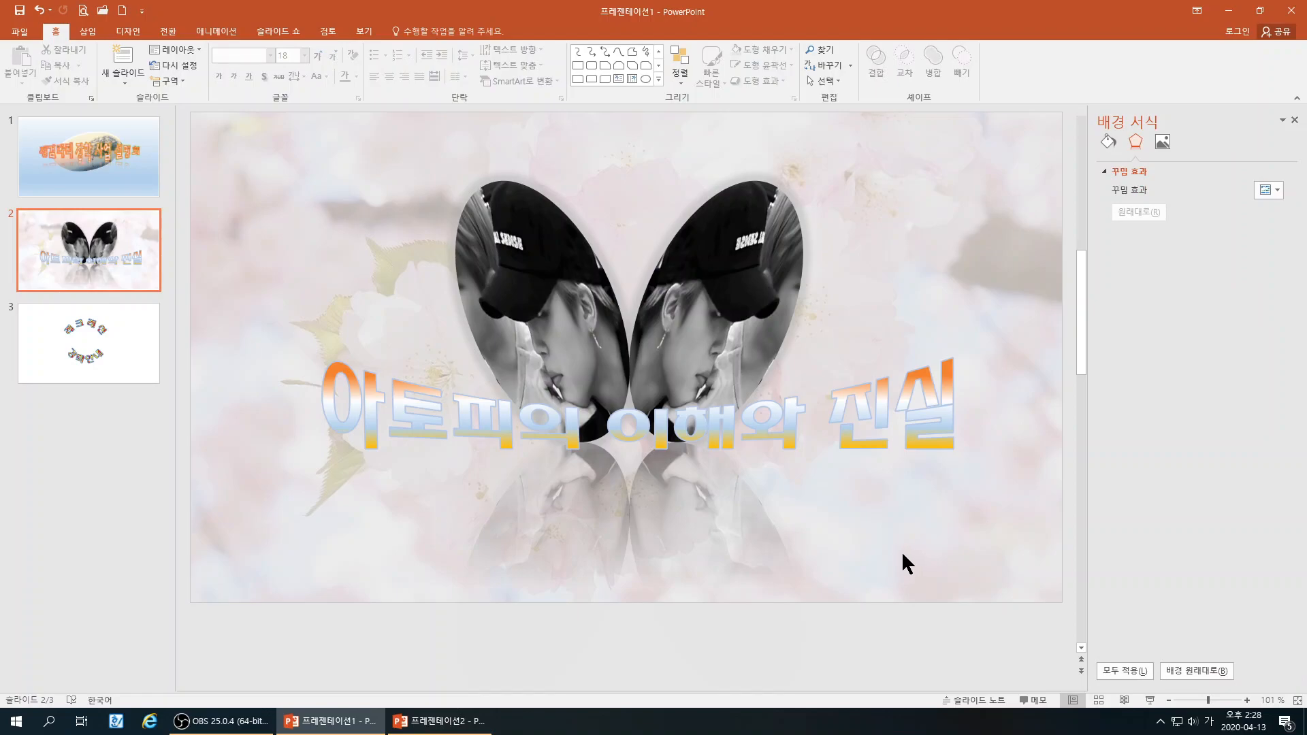
Give slide 3 a pattern-fill background, trying several patterns and settling on the first, lightest dotted one
{"action": "left_click", "coordinate": [83, 351]}
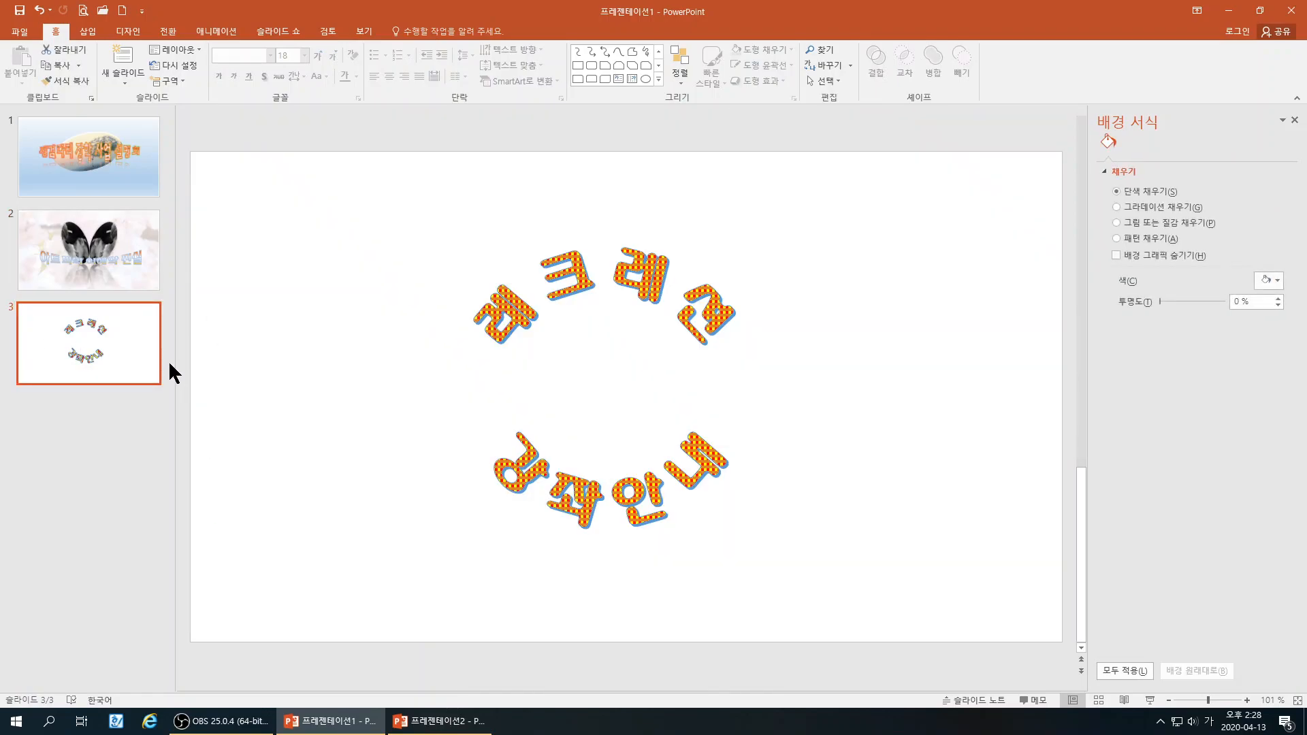
{"action": "left_click", "coordinate": [853, 359]}
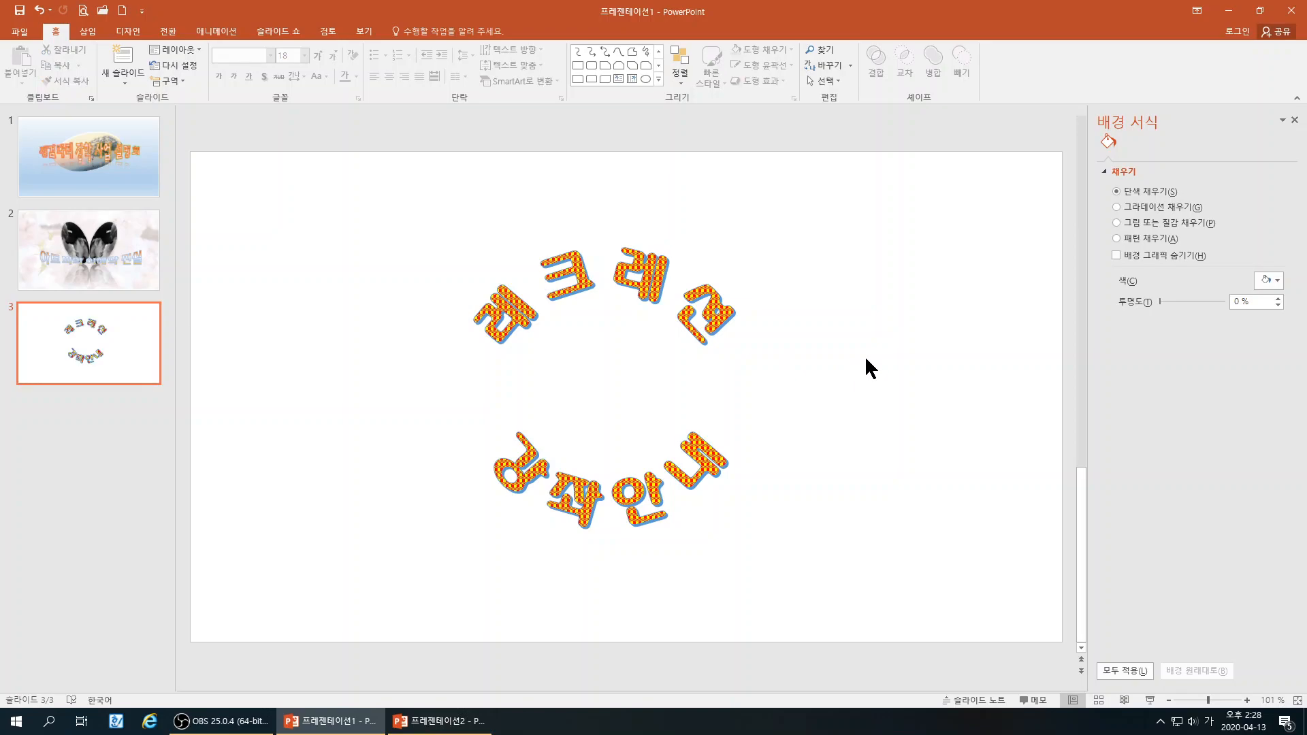
{"action": "left_click", "coordinate": [1116, 238]}
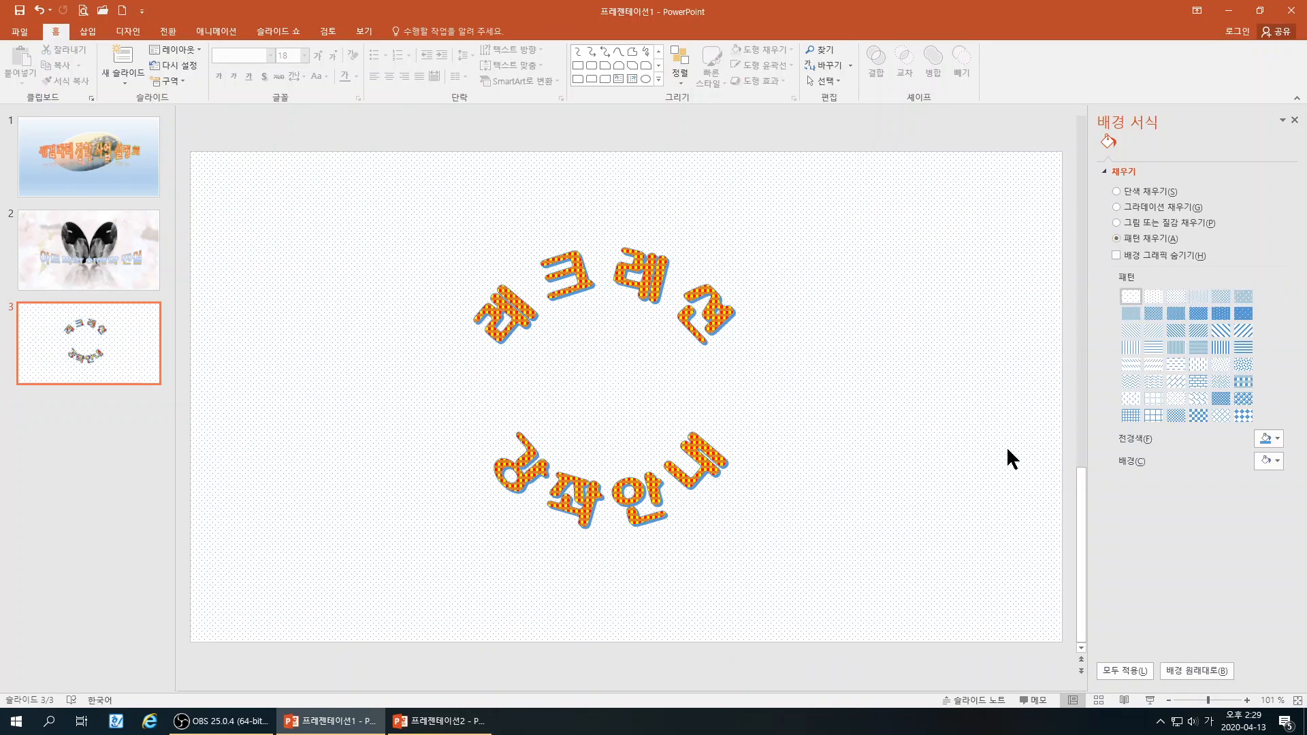
{"action": "left_click", "coordinate": [1154, 296]}
{"action": "left_click", "coordinate": [1152, 347]}
{"action": "left_click", "coordinate": [1153, 379]}
{"action": "left_click", "coordinate": [1131, 297]}
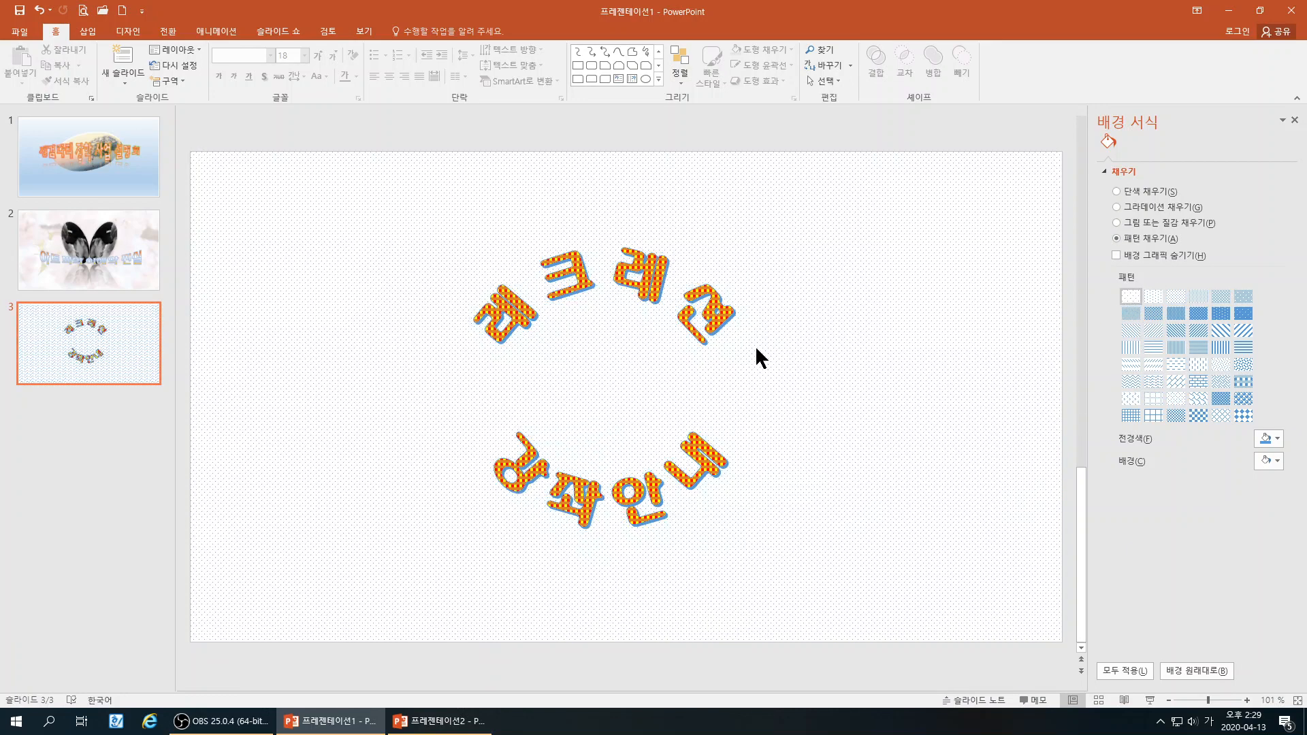
Draw a cloud callout over the centre of slide 3's circular WordArt and shift it up and left
{"action": "left_click", "coordinate": [700, 341]}
{"action": "left_click", "coordinate": [749, 470]}
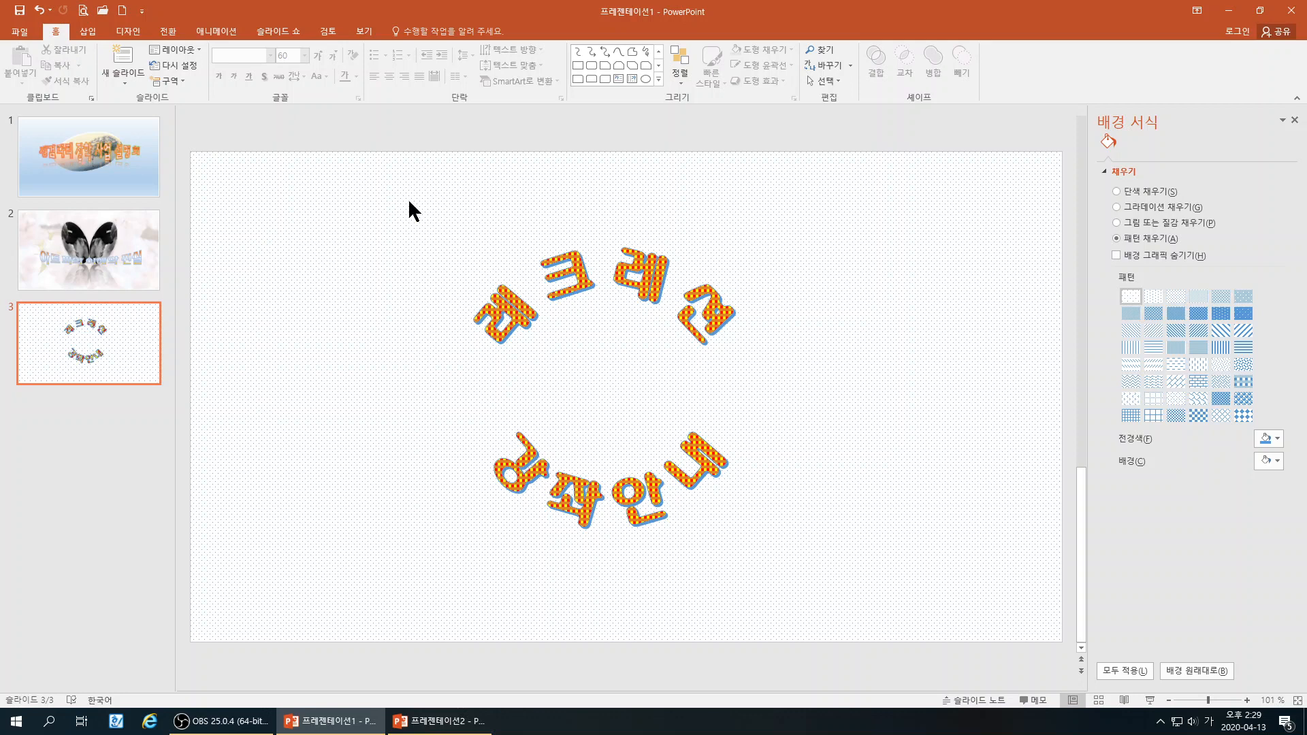
{"action": "left_click", "coordinate": [658, 81]}
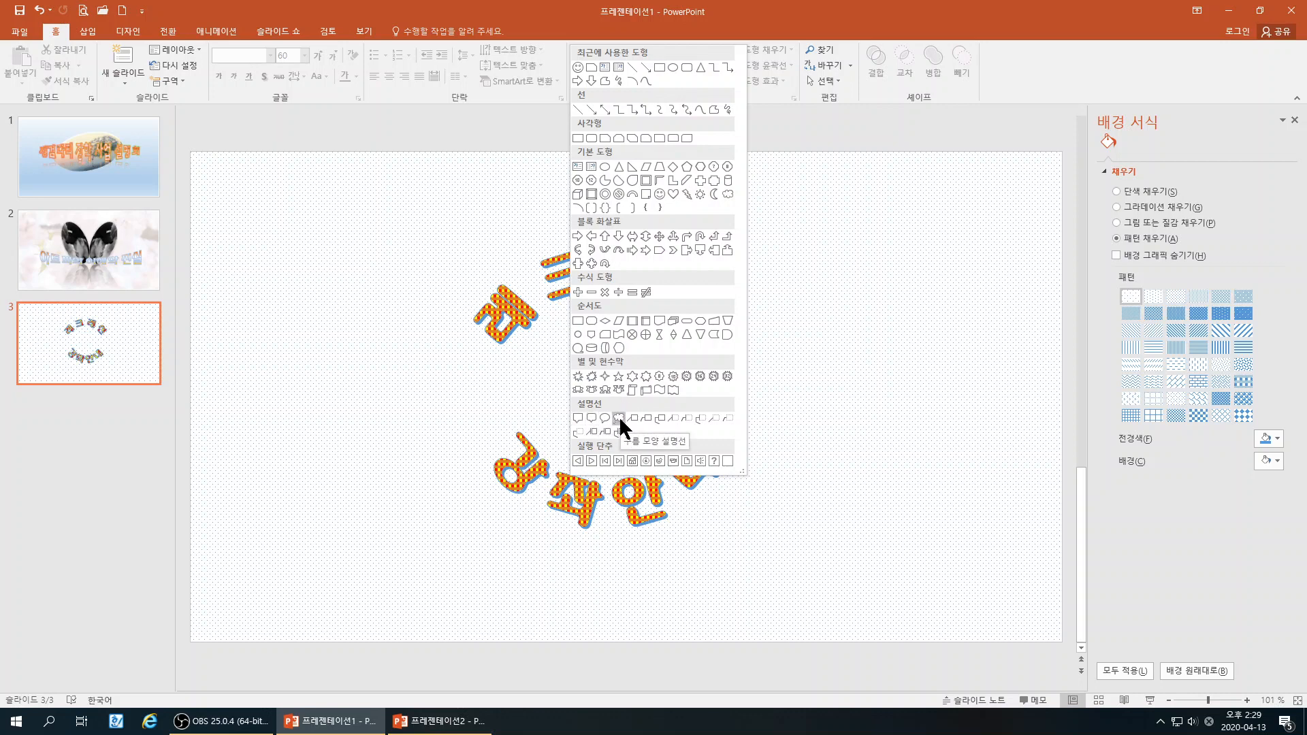
{"action": "mouse_move", "coordinate": [546, 319]}
{"action": "left_mouse_down"}
{"action": "mouse_move", "coordinate": [633, 424]}
{"action": "mouse_move", "coordinate": [695, 467]}
{"action": "left_mouse_up"}
{"action": "left_click_drag", "start_coordinate": [626, 412], "coordinate": [592, 374]}
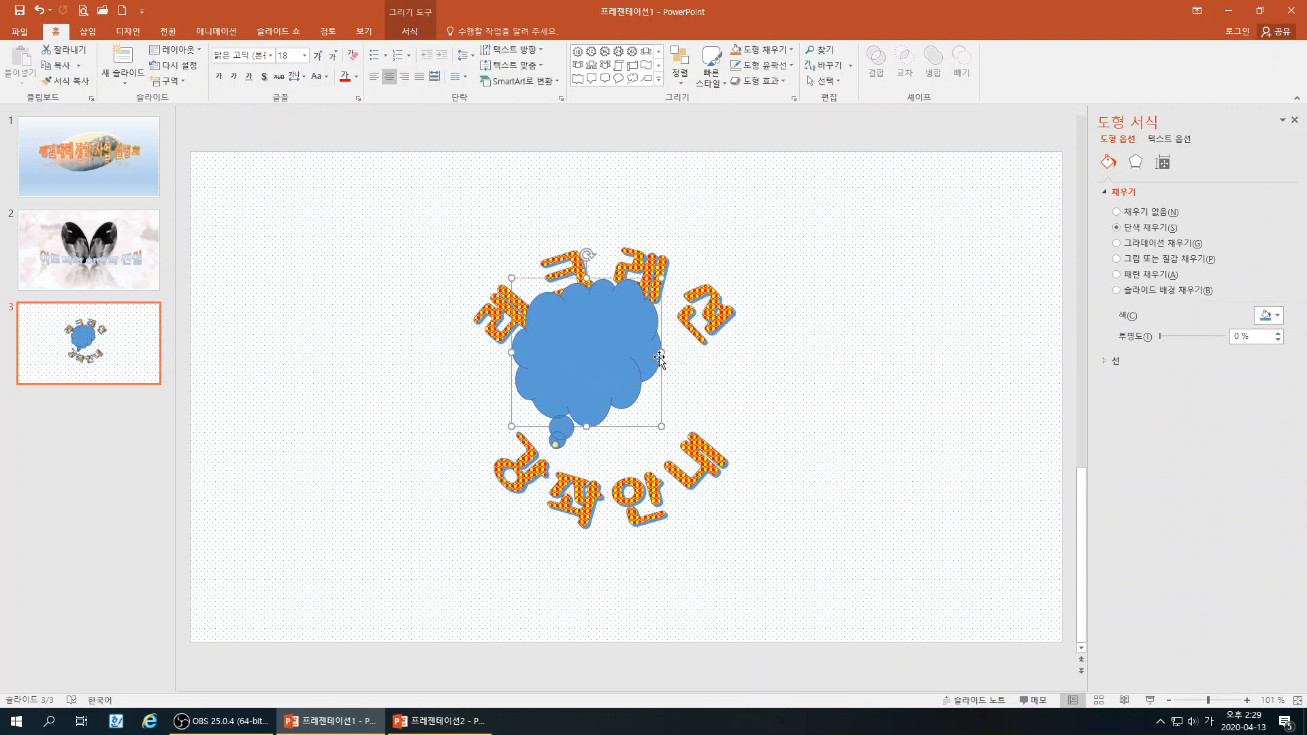
Enlarge the cloud callout to fill the space inside the circular text and point its bubble tail to the lower right
{"action": "left_click_drag", "start_coordinate": [664, 351], "coordinate": [701, 354]}
{"action": "left_click_drag", "start_coordinate": [610, 425], "coordinate": [610, 471]}
{"action": "left_click_drag", "start_coordinate": [614, 386], "coordinate": [614, 396]}
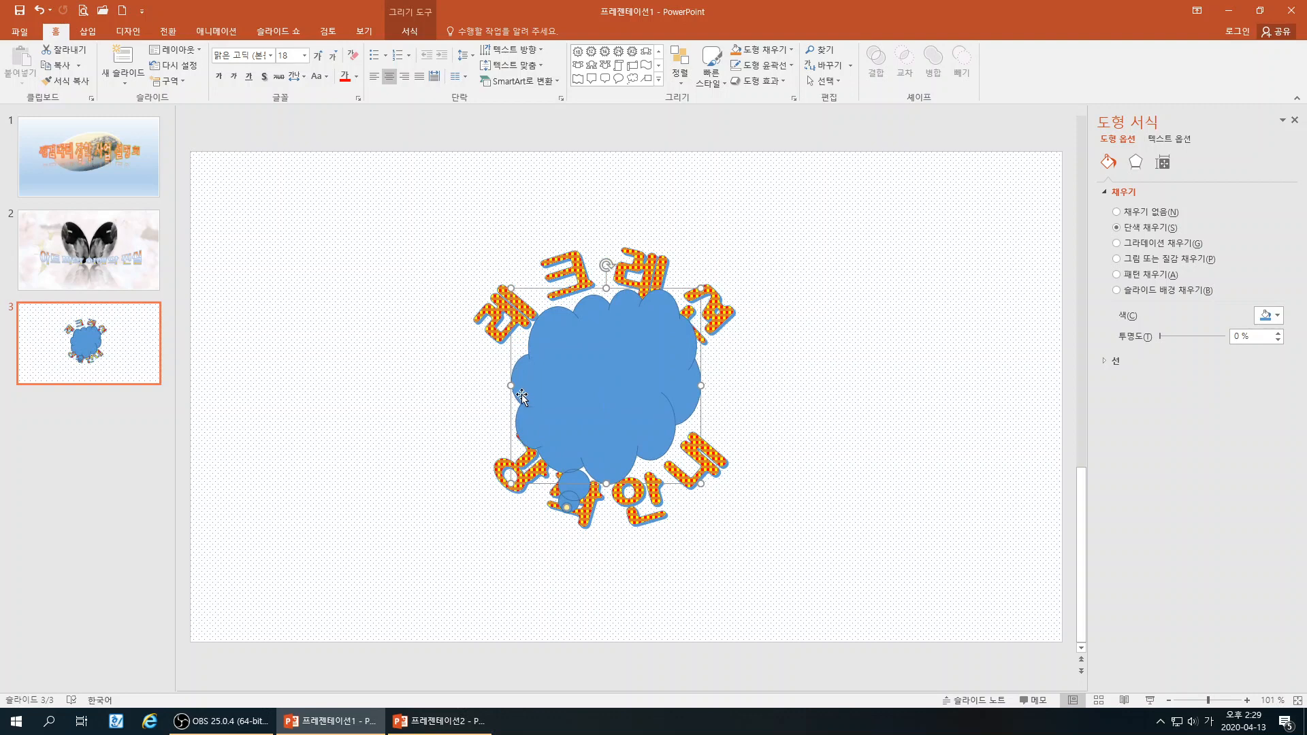
{"action": "left_click_drag", "start_coordinate": [510, 385], "coordinate": [489, 385]}
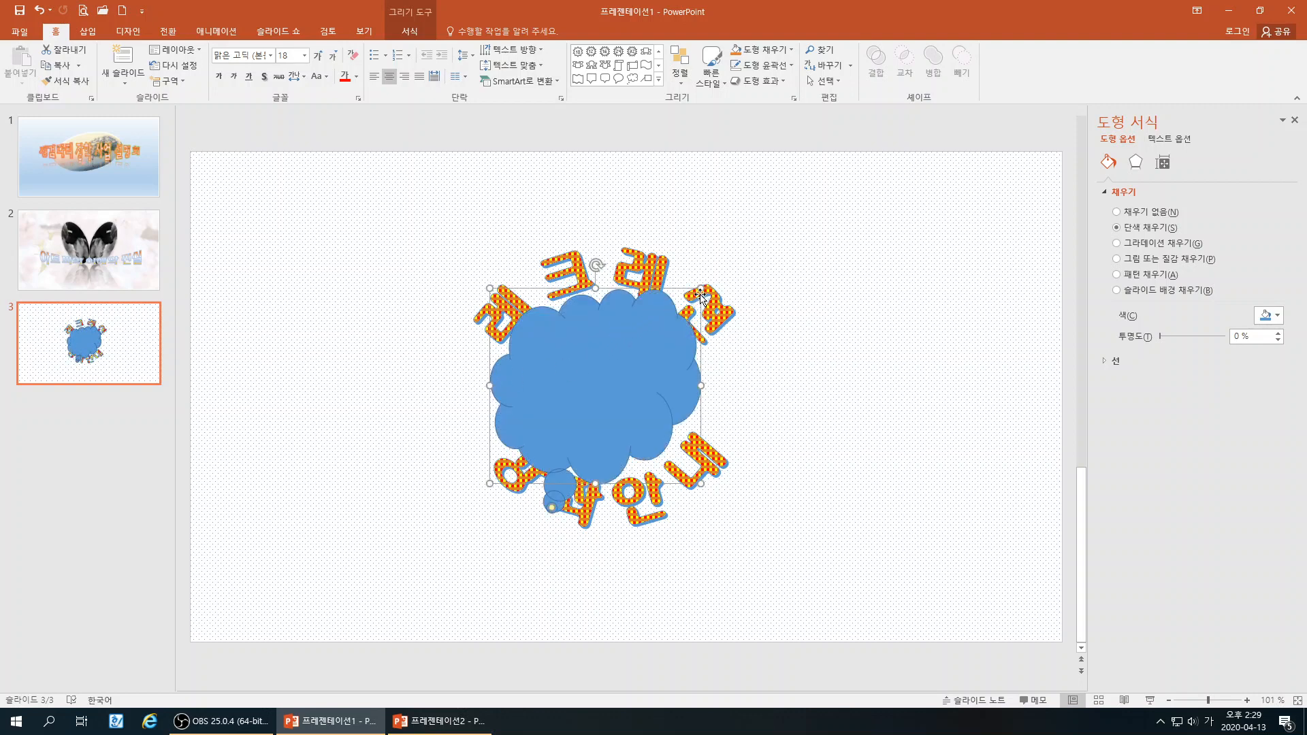
{"action": "left_click_drag", "start_coordinate": [699, 290], "coordinate": [694, 314]}
{"action": "left_click_drag", "start_coordinate": [628, 384], "coordinate": [634, 366]}
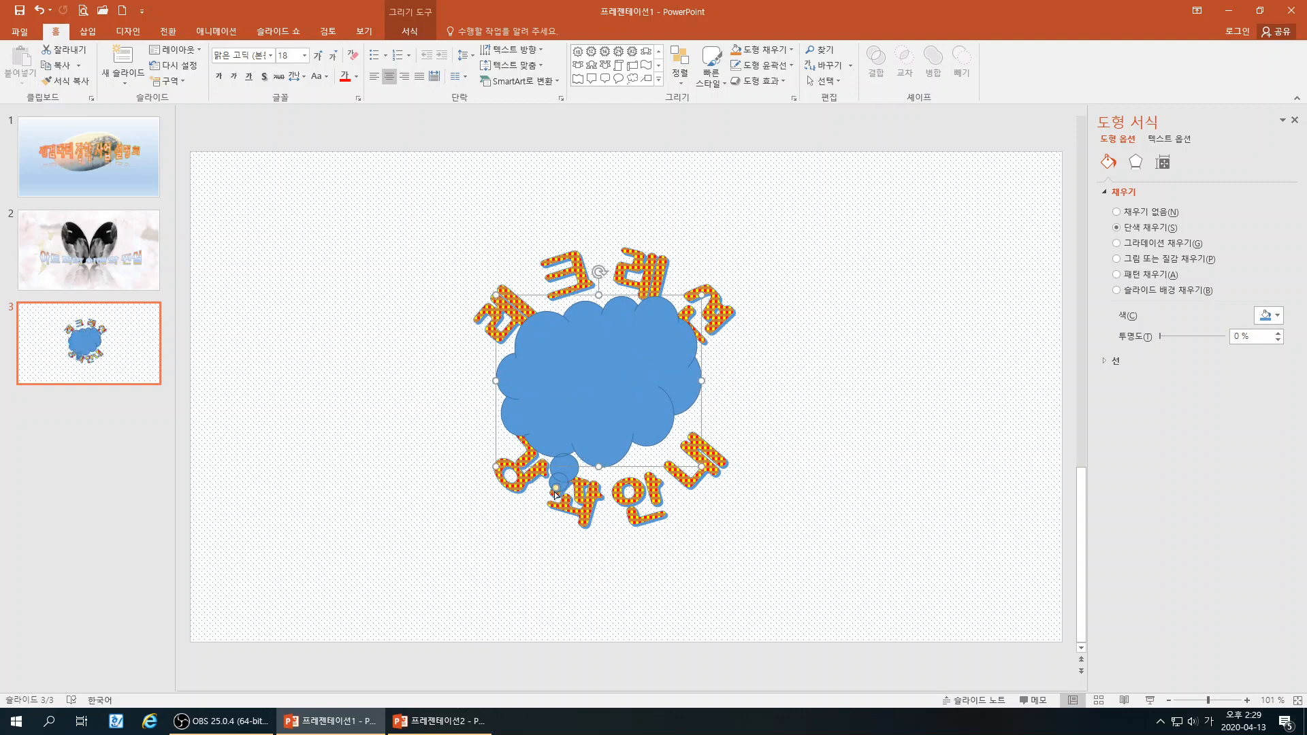
{"action": "left_click_drag", "start_coordinate": [556, 492], "coordinate": [736, 441]}
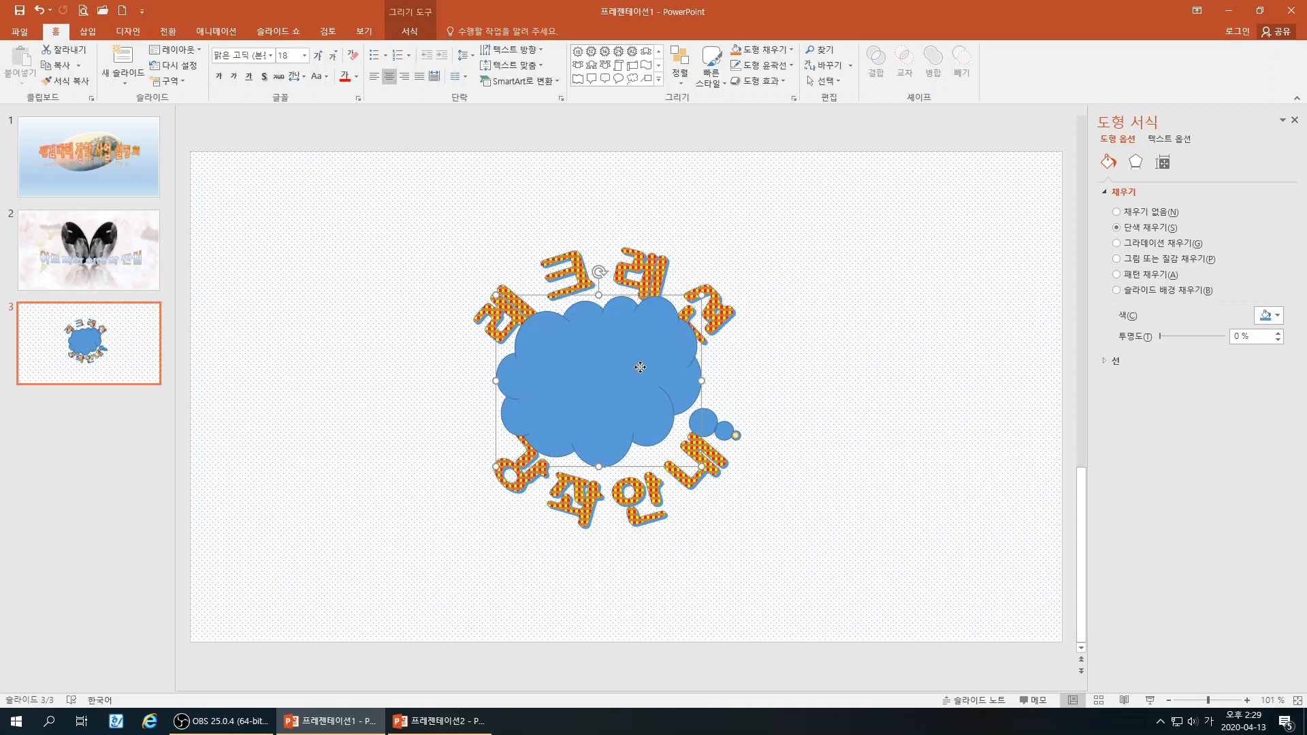
Fill the cloud callout with the picture dof and set its transparency to 2%
{"action": "left_click", "coordinate": [1131, 258]}
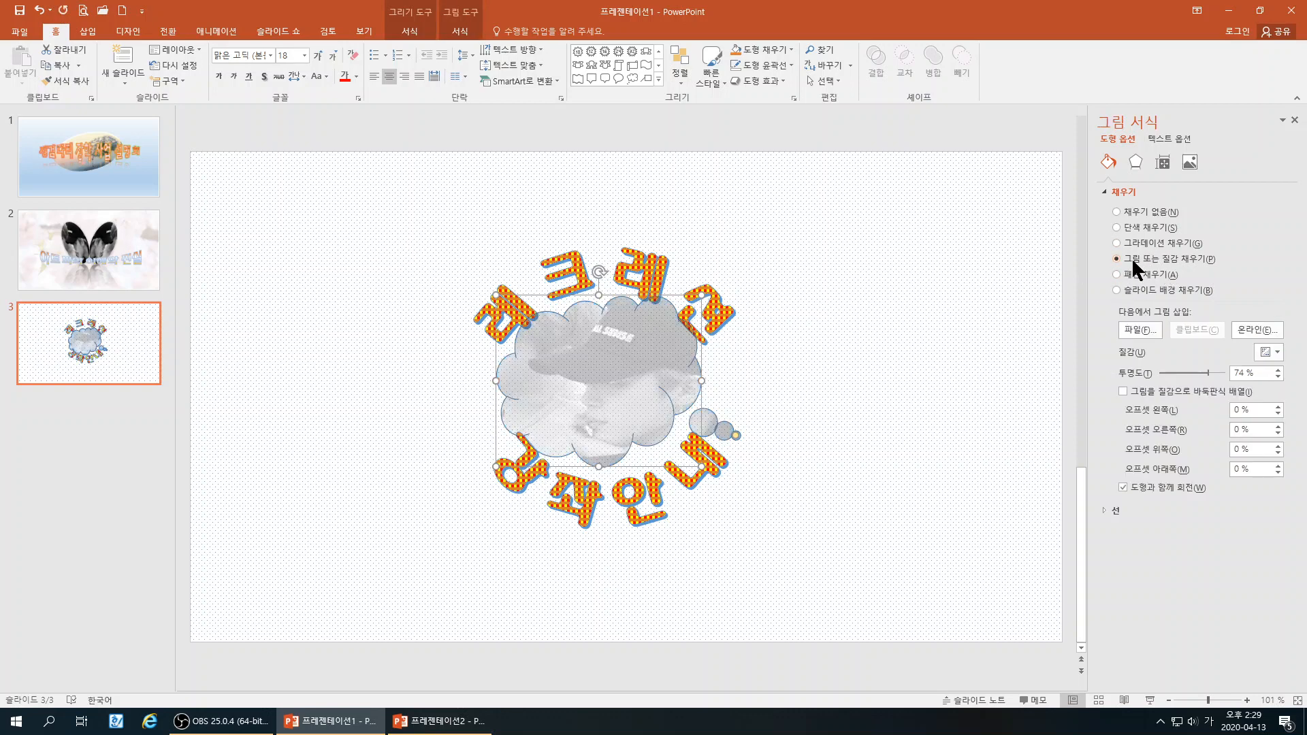
{"action": "left_click", "coordinate": [1138, 328]}
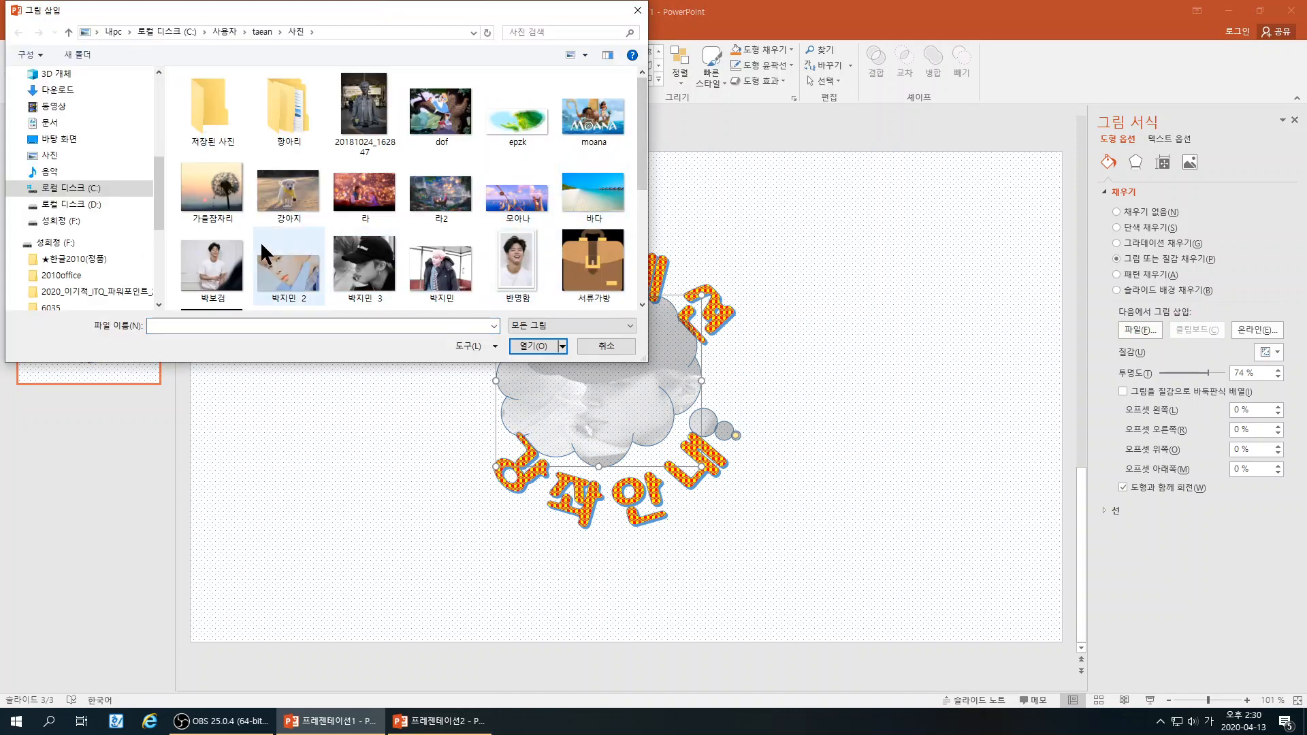
{"action": "left_click", "coordinate": [422, 133]}
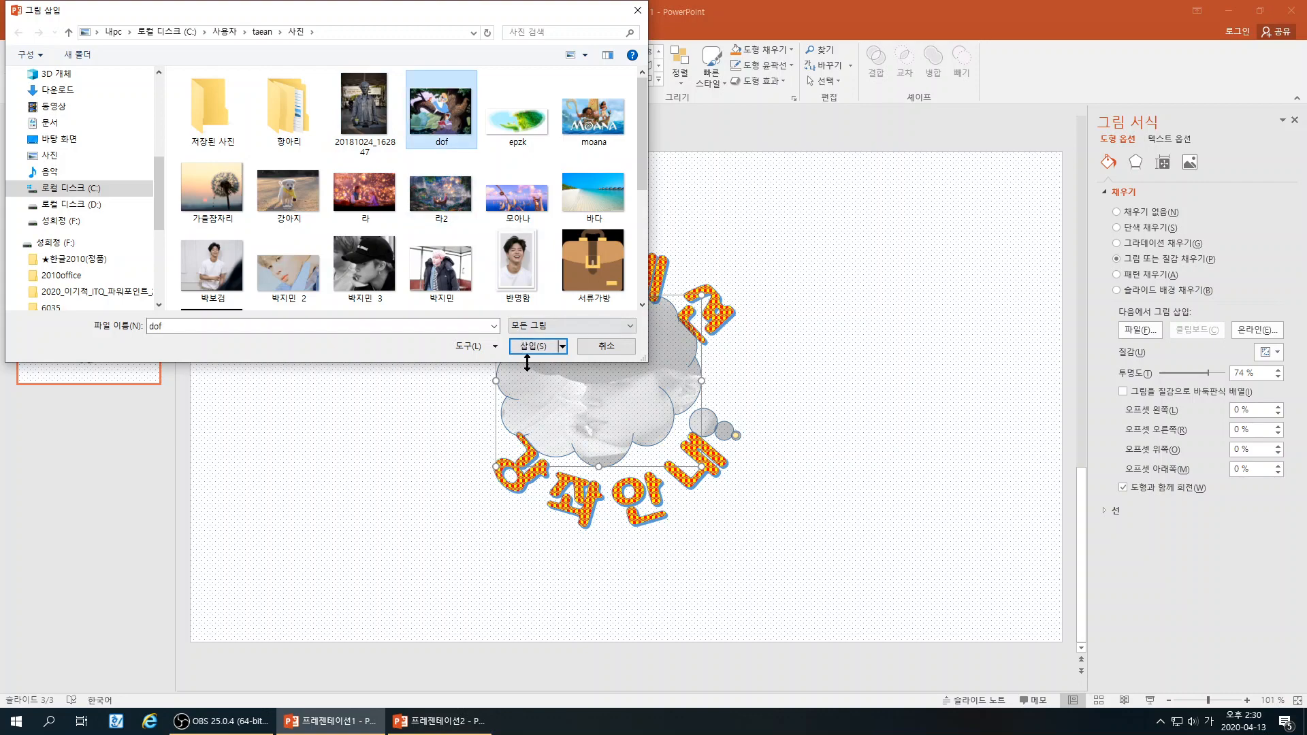
{"action": "left_click", "coordinate": [533, 345]}
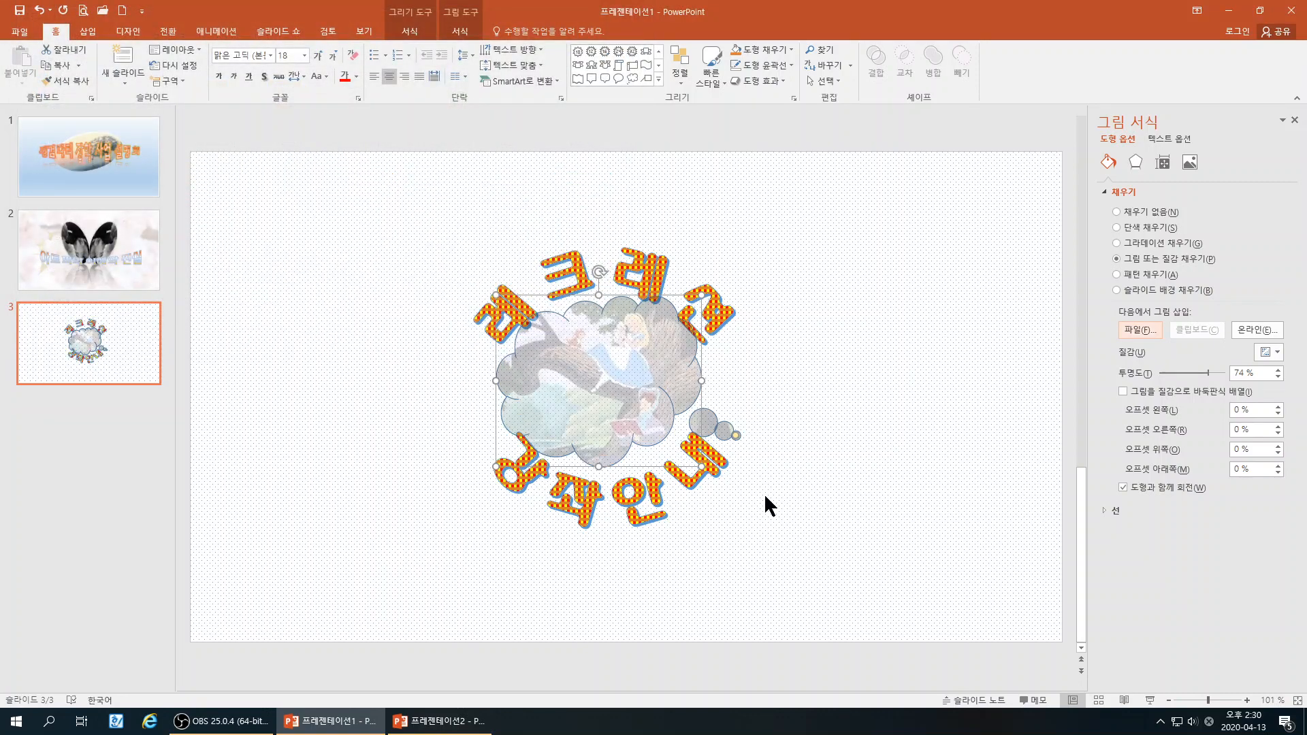
{"action": "left_click_drag", "start_coordinate": [1204, 374], "coordinate": [1131, 376]}
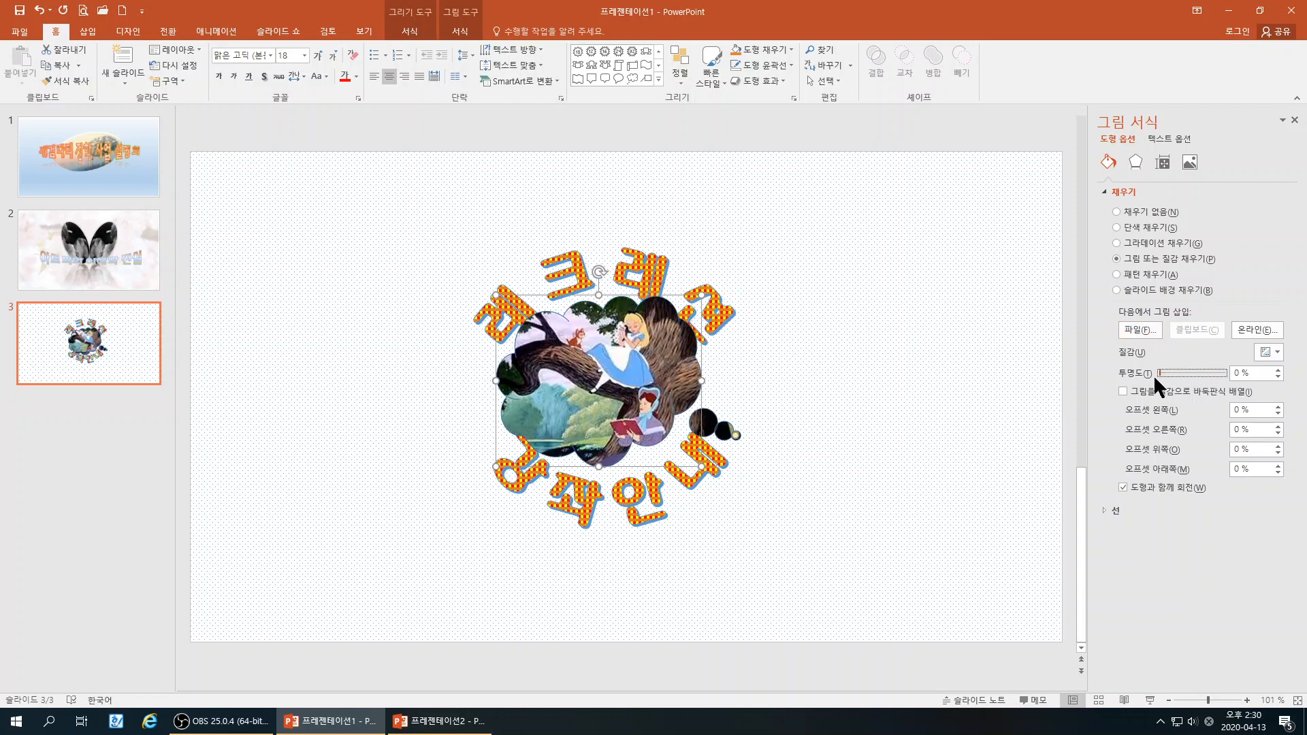
{"action": "left_click", "coordinate": [626, 383]}
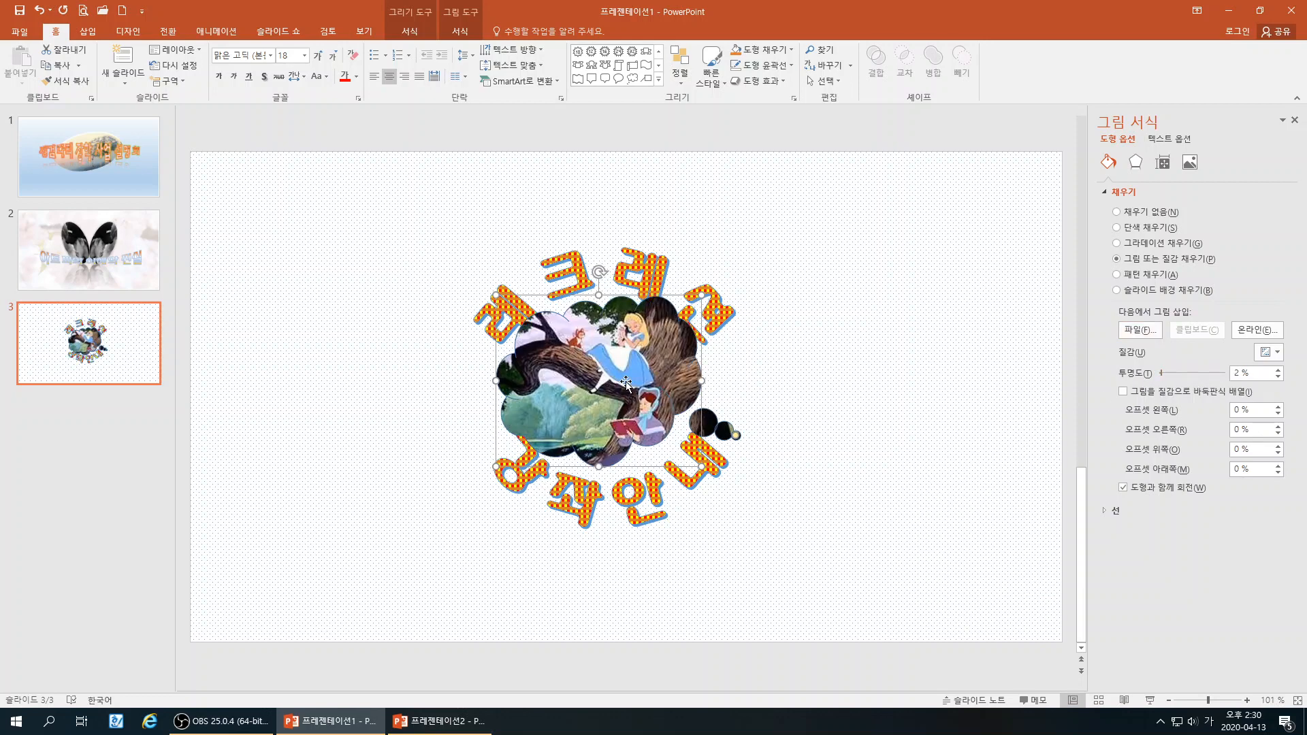
Replace the cloud's fill with the first 야생화 - 핑크 picture and send the shape behind the WordArt
{"action": "left_click", "coordinate": [1131, 329]}
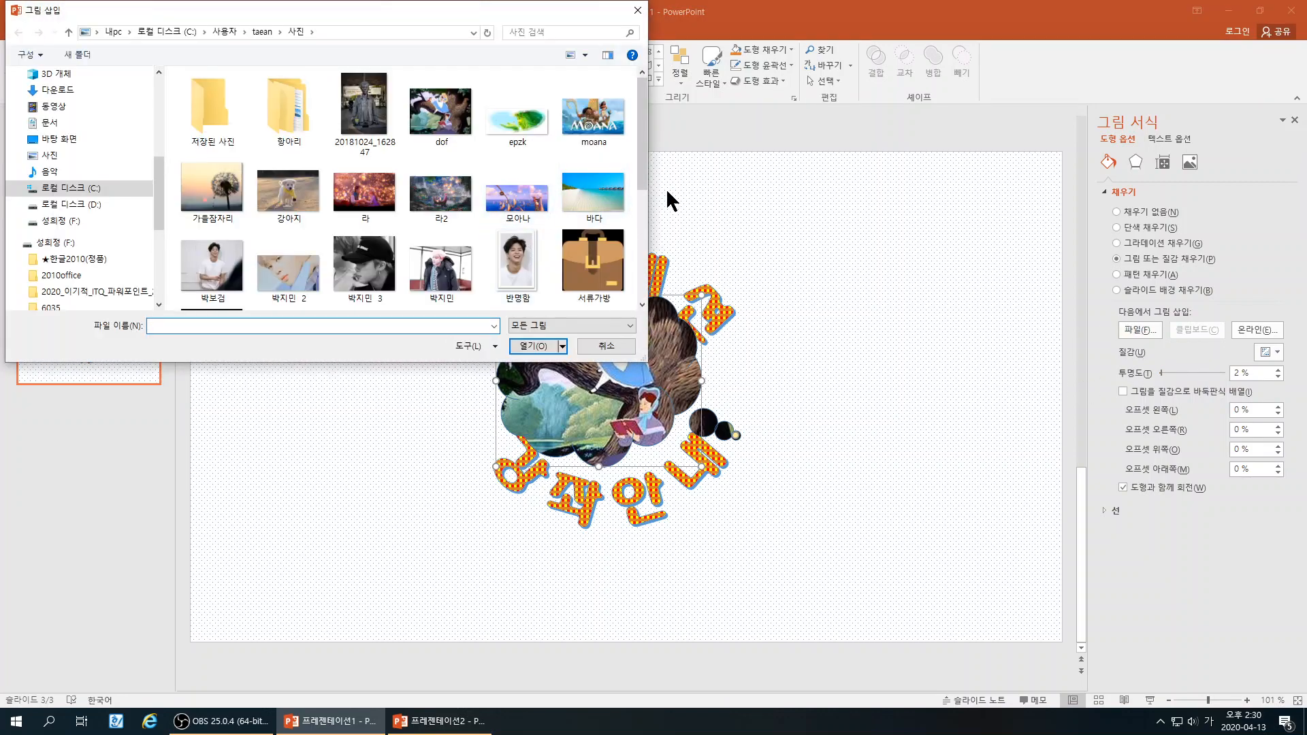
{"action": "left_click_drag", "start_coordinate": [642, 176], "coordinate": [650, 228]}
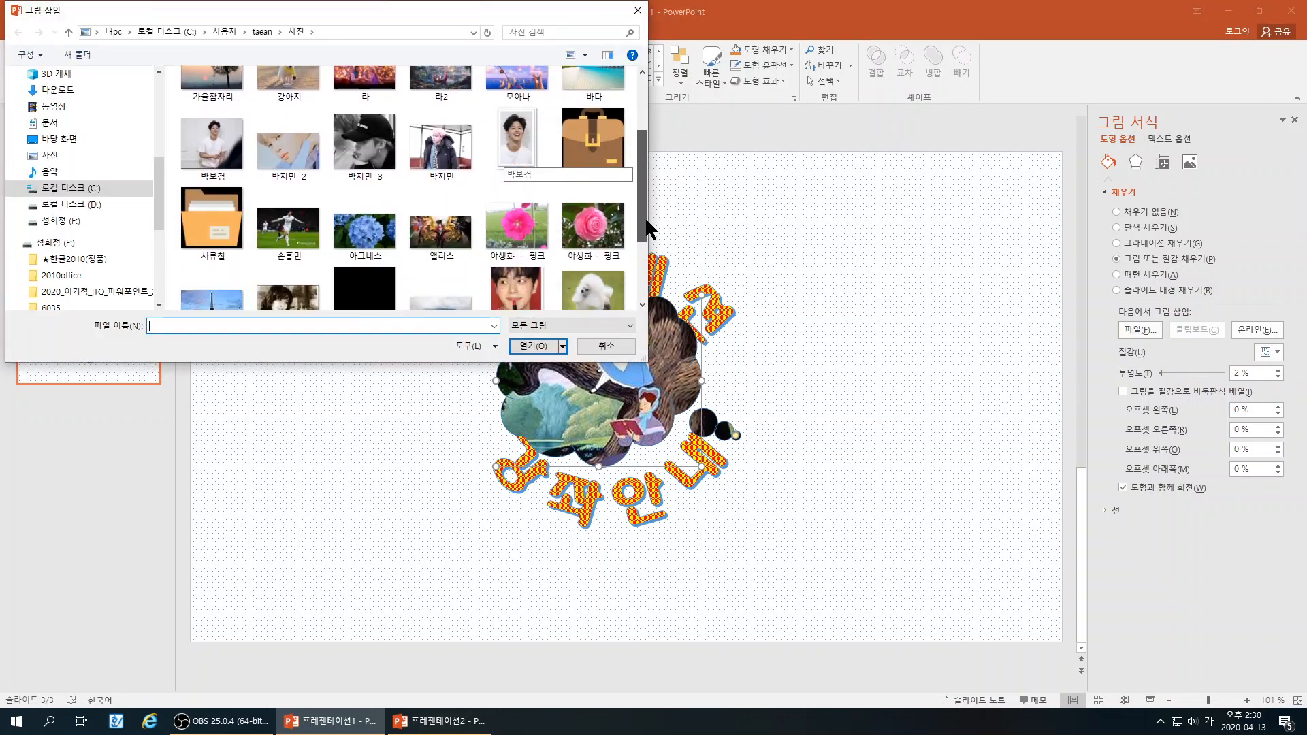
{"action": "left_click", "coordinate": [507, 224]}
{"action": "left_click", "coordinate": [535, 346]}
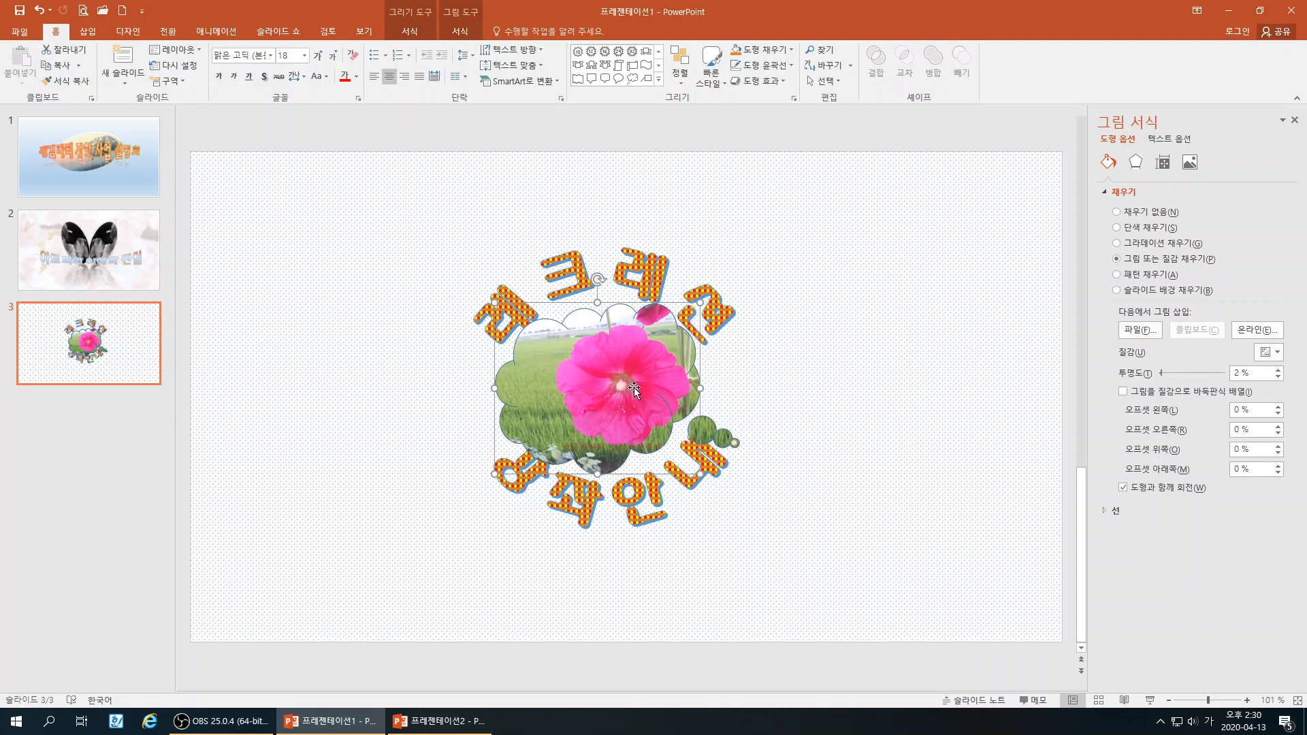
{"action": "right_click", "coordinate": [633, 388]}
{"action": "left_click", "coordinate": [664, 528]}
Remove the outline from the flower-filled cloud callout
{"action": "left_click", "coordinate": [618, 411]}
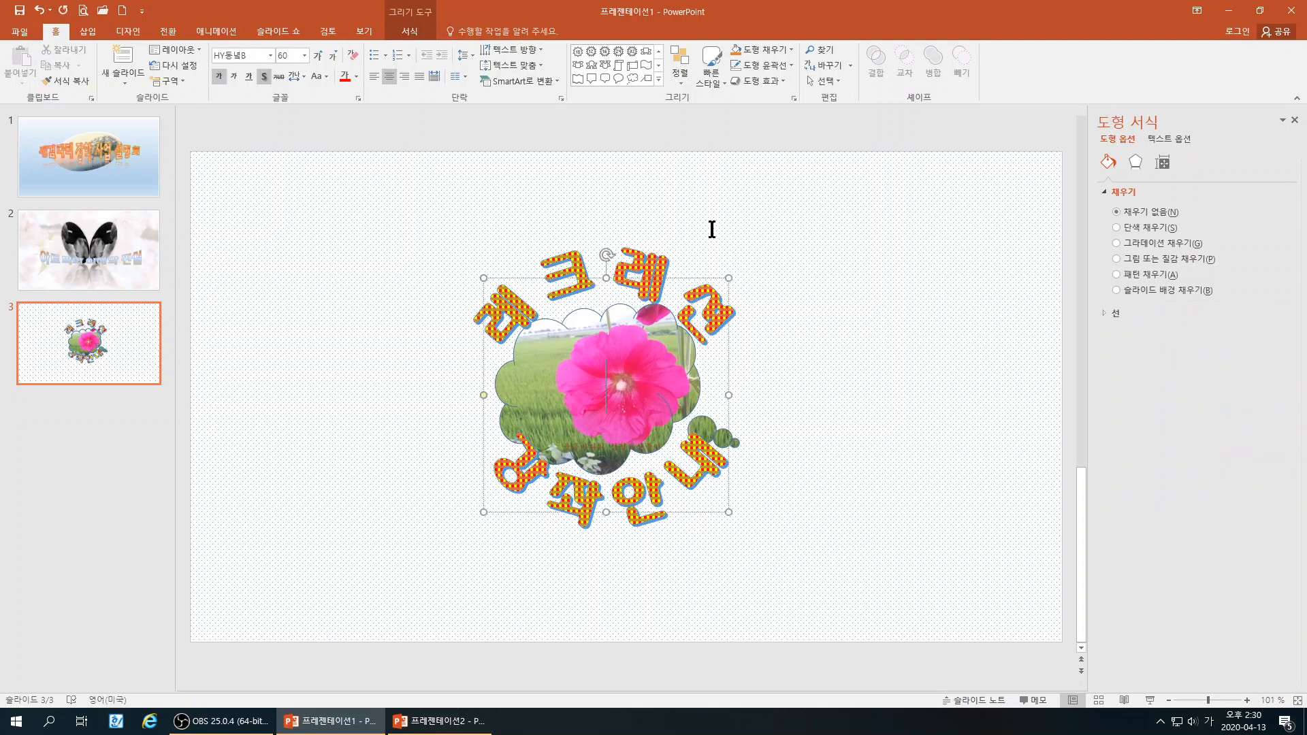
{"action": "left_click", "coordinate": [769, 66]}
{"action": "left_click", "coordinate": [766, 210]}
{"action": "left_click", "coordinate": [674, 351]}
{"action": "left_click", "coordinate": [729, 385]}
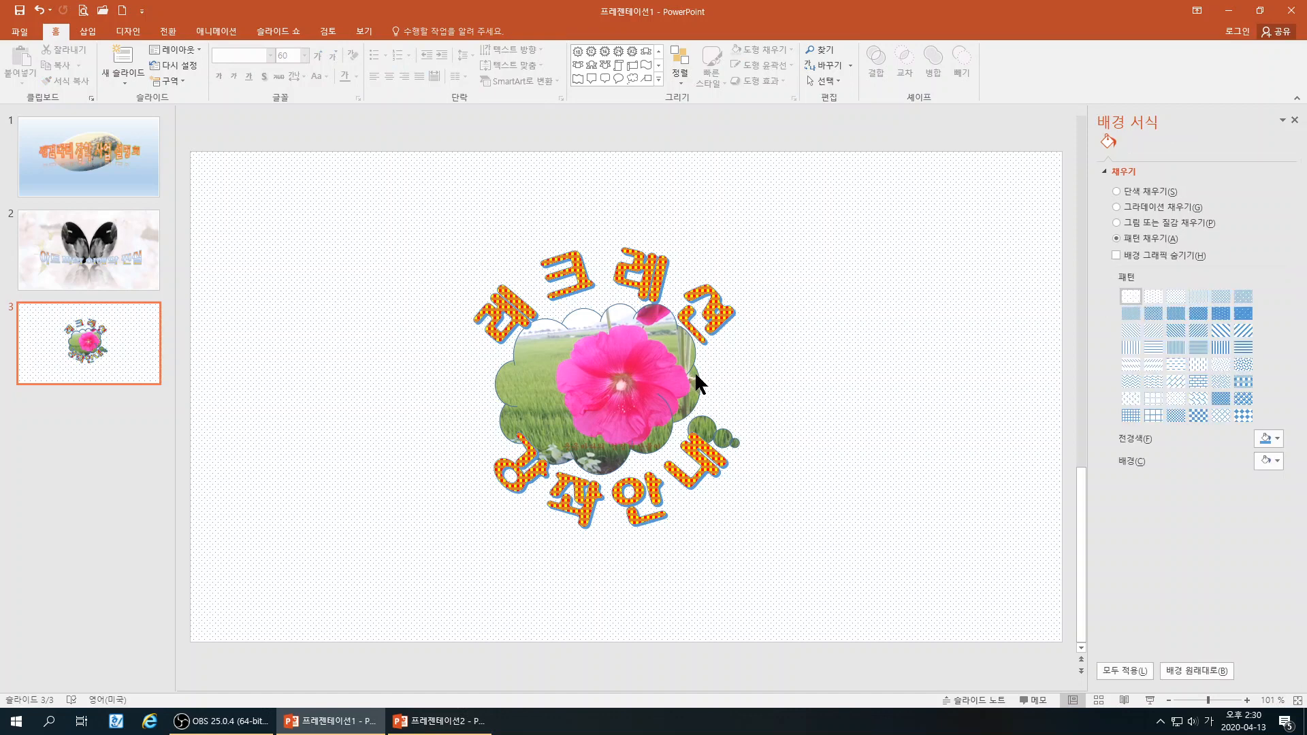
{"action": "left_click", "coordinate": [696, 375]}
{"action": "left_click", "coordinate": [790, 66]}
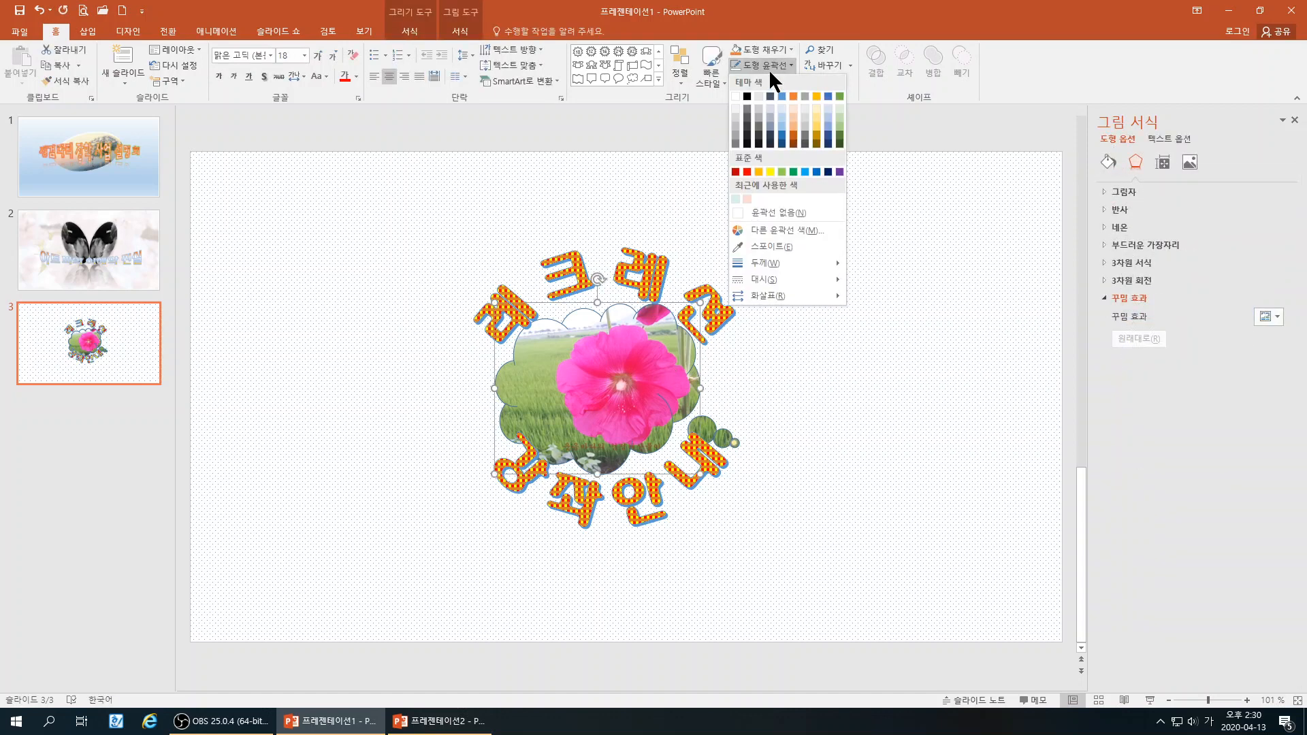
{"action": "left_click", "coordinate": [771, 214]}
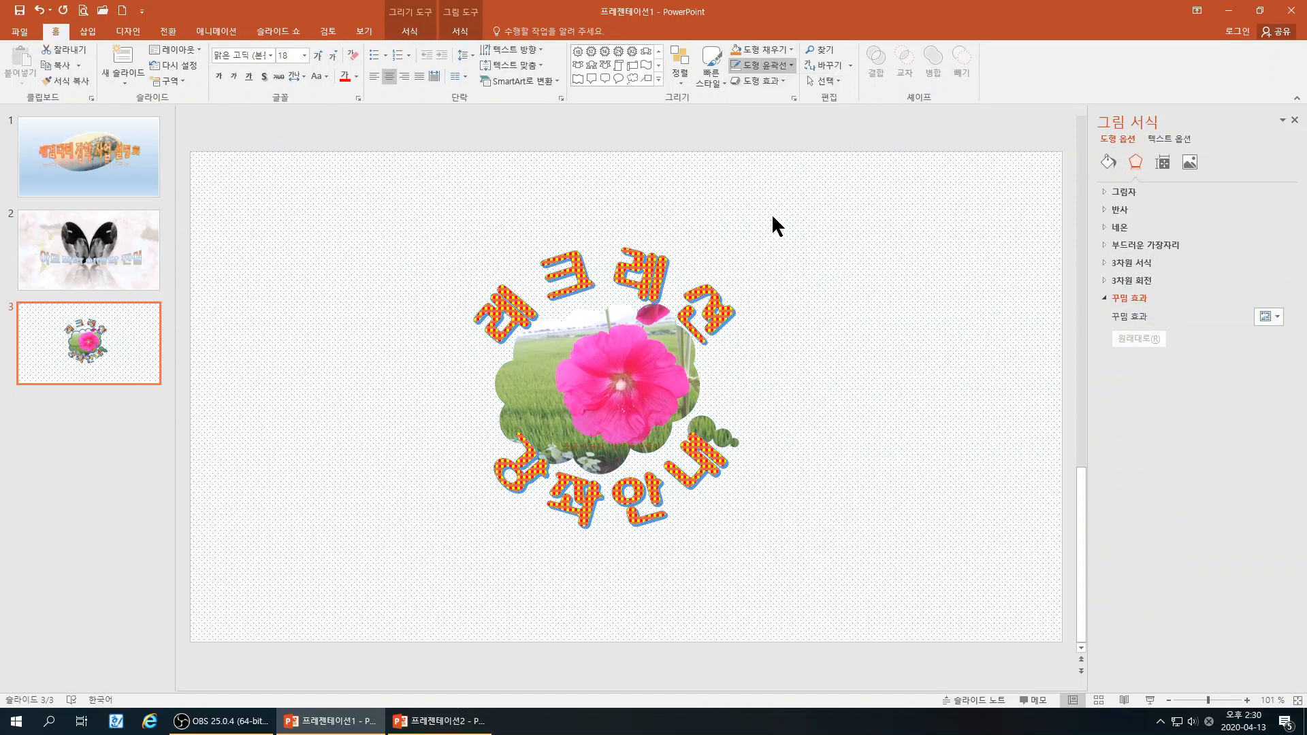
Apply the fourth preset in the first row of the preset shape effects to the cloud callout
{"action": "left_click", "coordinate": [769, 80]}
{"action": "mouse_move", "coordinate": [771, 102]}
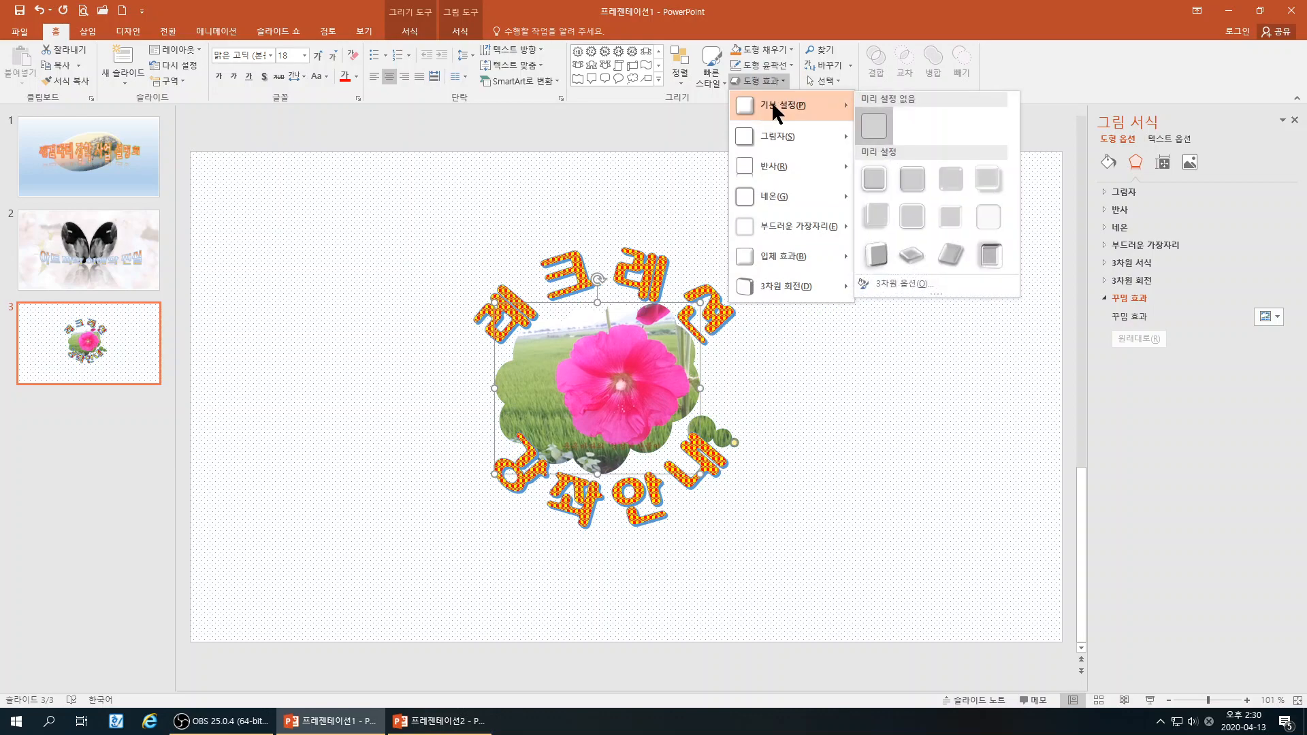
{"action": "left_click", "coordinate": [982, 181]}
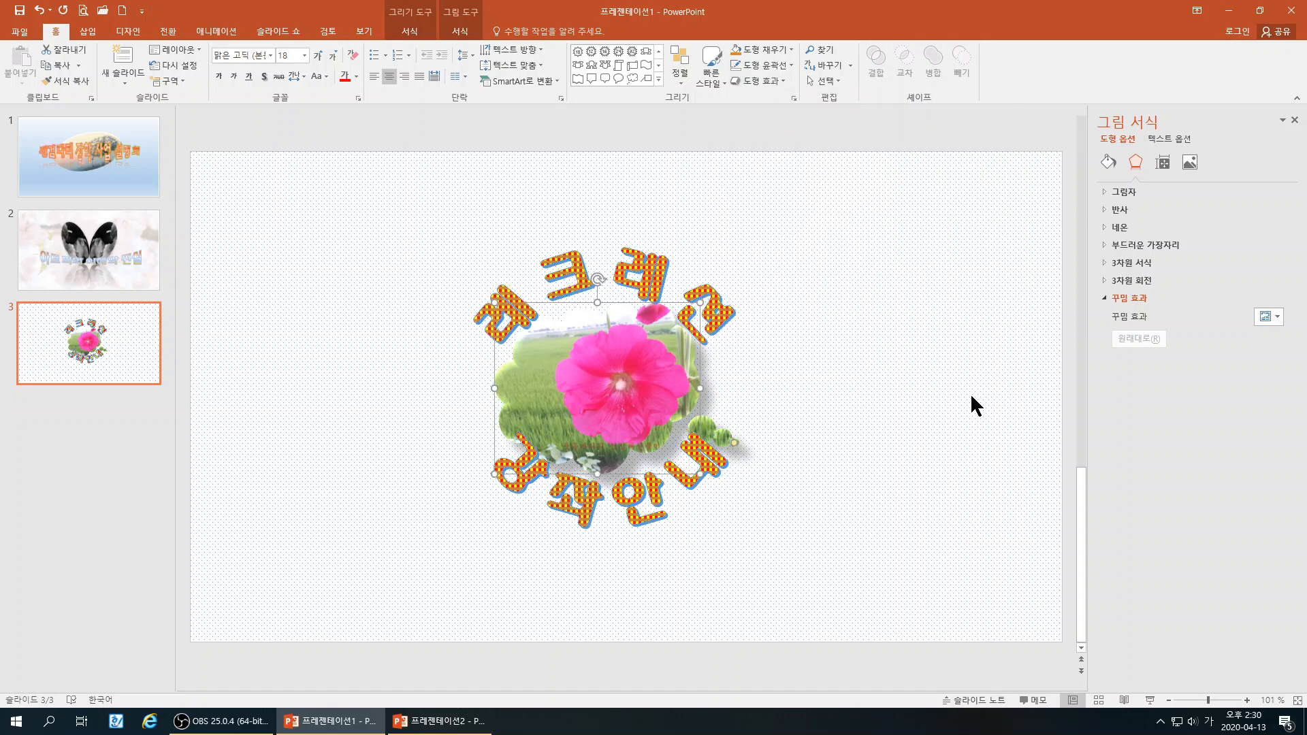
Stretch the circular WordArt's upper edge upward to move the 레크레션 arc away from the flower picture
{"action": "left_click", "coordinate": [609, 357]}
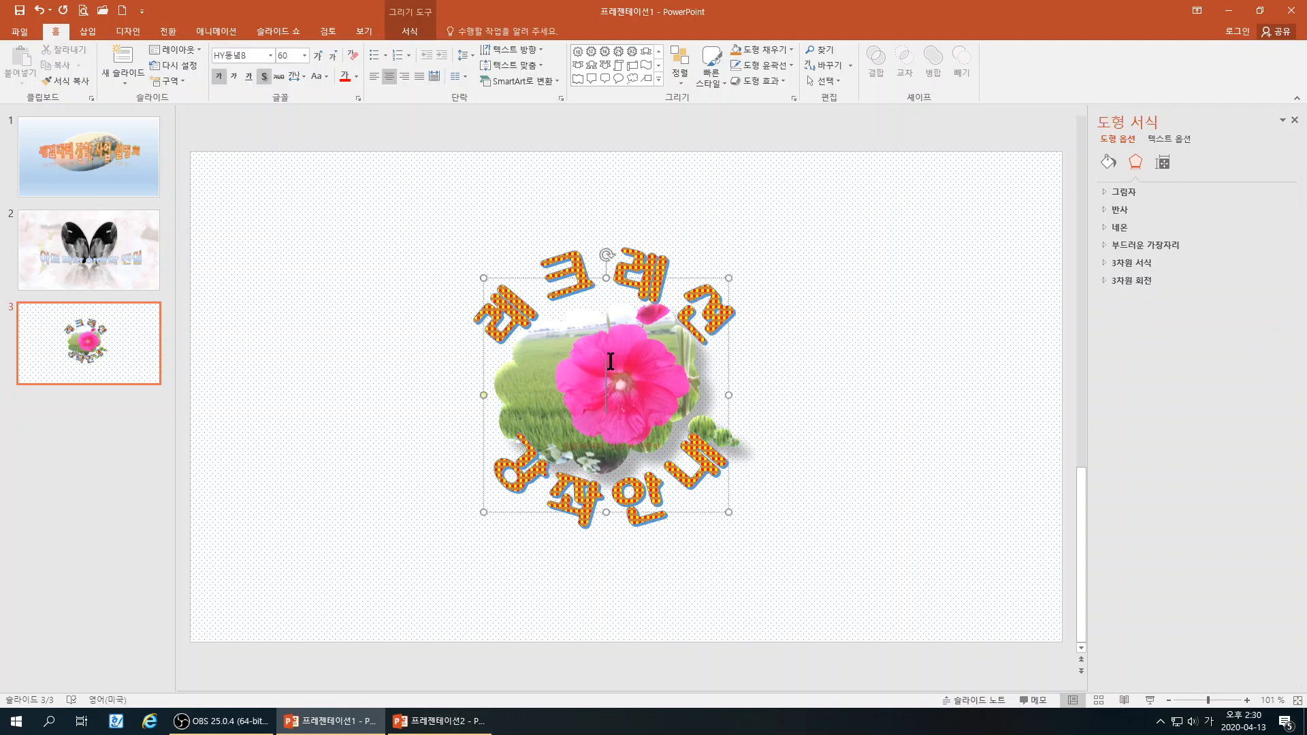
{"action": "mouse_move", "coordinate": [606, 278]}
{"action": "left_mouse_down"}
{"action": "mouse_move", "coordinate": [610, 247]}
{"action": "mouse_move", "coordinate": [610, 258]}
{"action": "left_mouse_up"}
{"action": "left_click", "coordinate": [658, 382]}
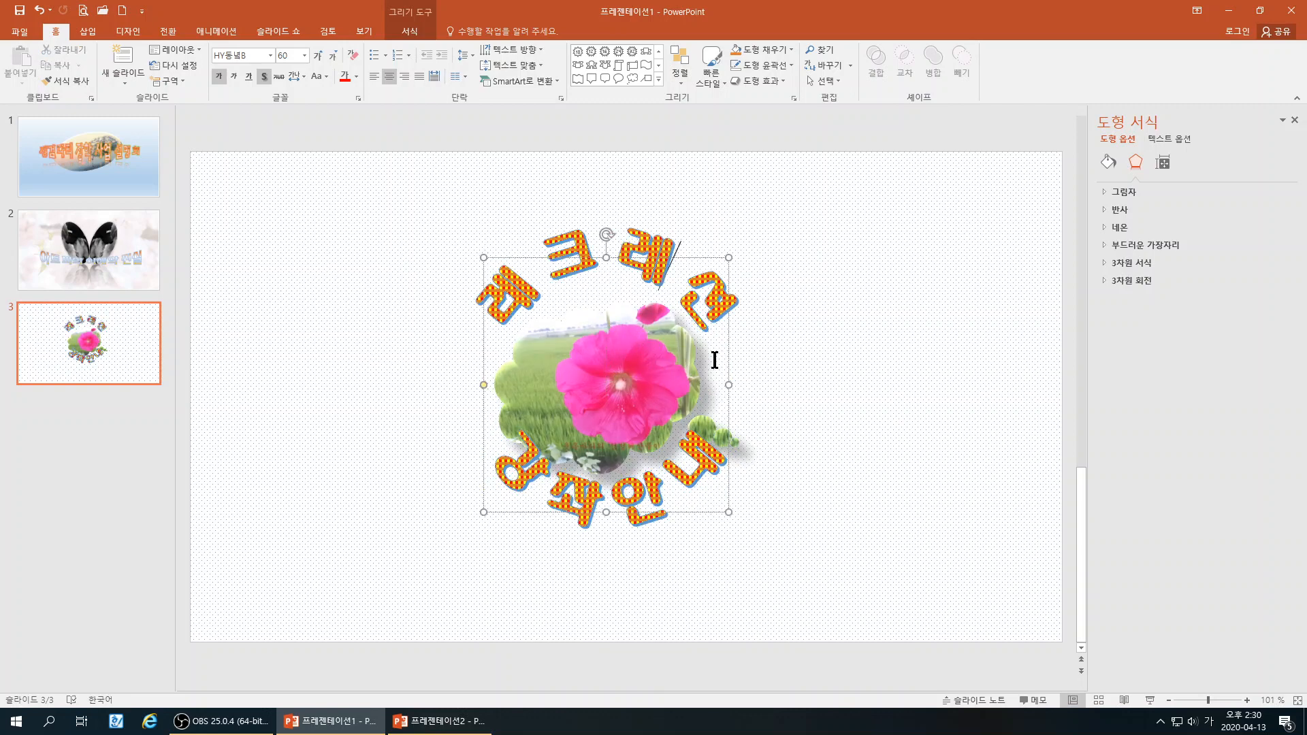
Shorten the circular WordArt from its upper edge to bring the 레크레션 arc closer to the flower picture
{"action": "left_click", "coordinate": [678, 248]}
{"action": "left_click", "coordinate": [672, 357]}
{"action": "left_click", "coordinate": [574, 246]}
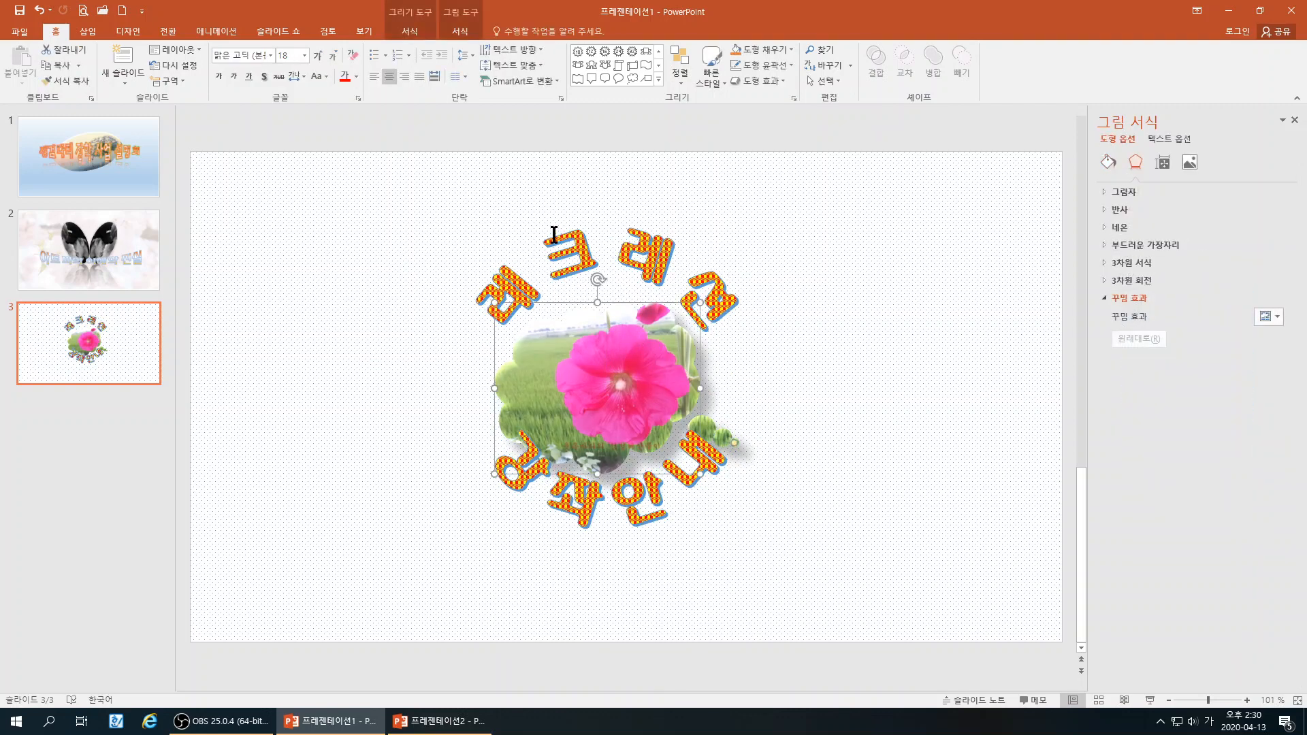
{"action": "left_click_drag", "start_coordinate": [606, 257], "coordinate": [608, 295]}
{"action": "left_click", "coordinate": [721, 463]}
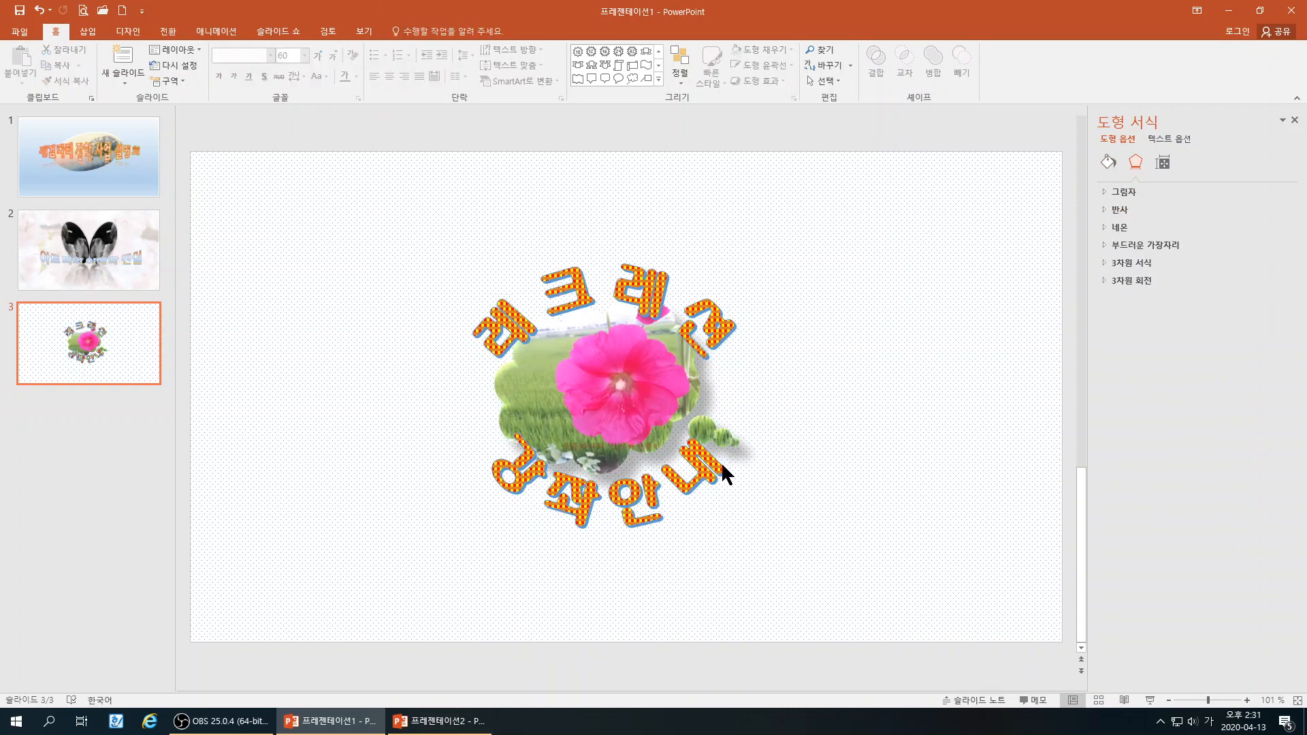
Move the circular WordArt aside and enlarge the flower-filled cloud callout from its corner, keeping it centred
{"action": "left_click", "coordinate": [715, 437]}
{"action": "left_click", "coordinate": [728, 403]}
{"action": "left_click", "coordinate": [630, 384]}
{"action": "left_click", "coordinate": [482, 332]}
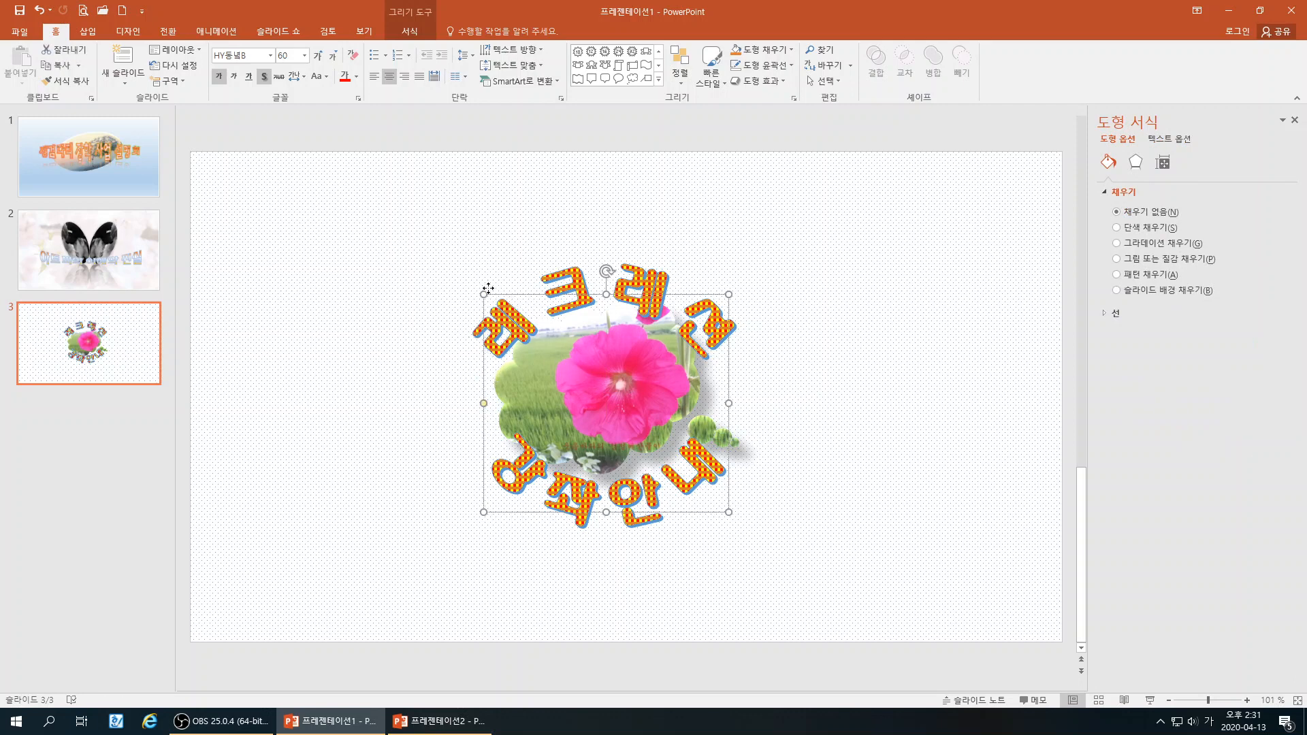
{"action": "left_click_drag", "start_coordinate": [509, 294], "coordinate": [332, 268]}
{"action": "left_click", "coordinate": [643, 385]}
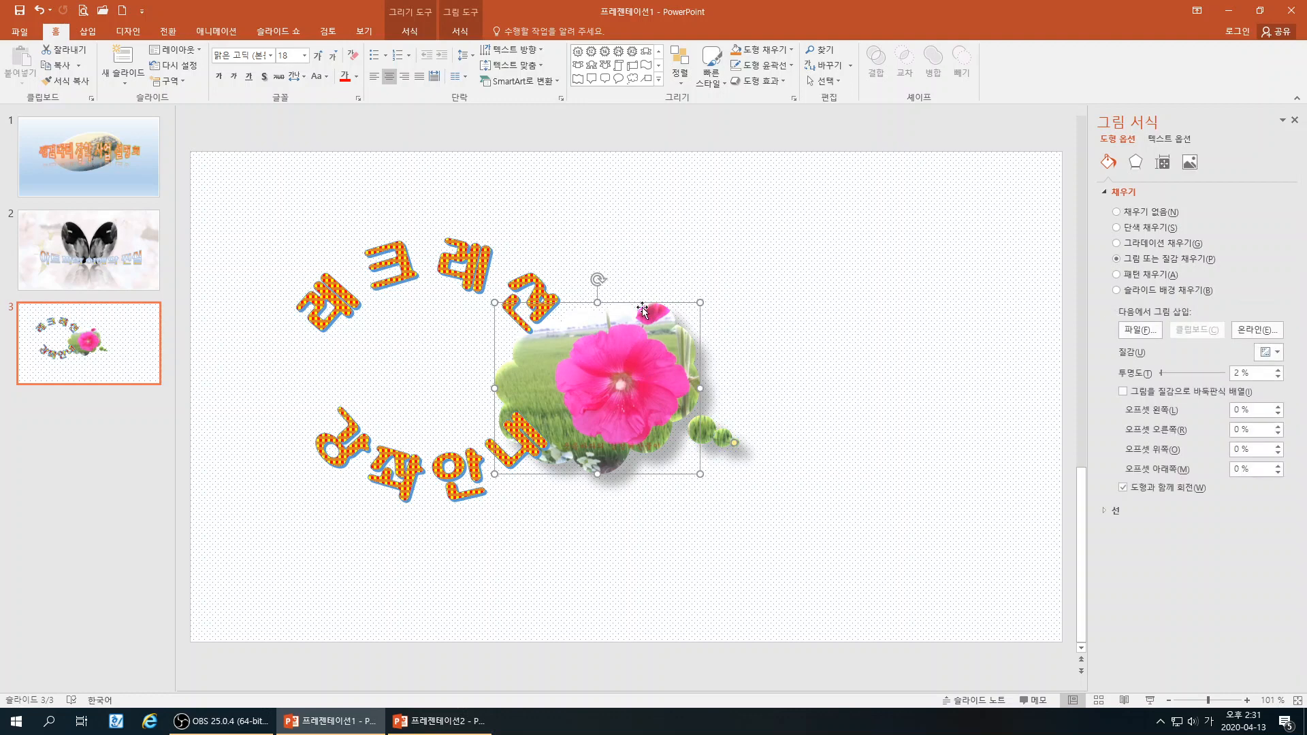
{"action": "left_click_drag", "start_coordinate": [701, 304], "coordinate": [725, 281]}
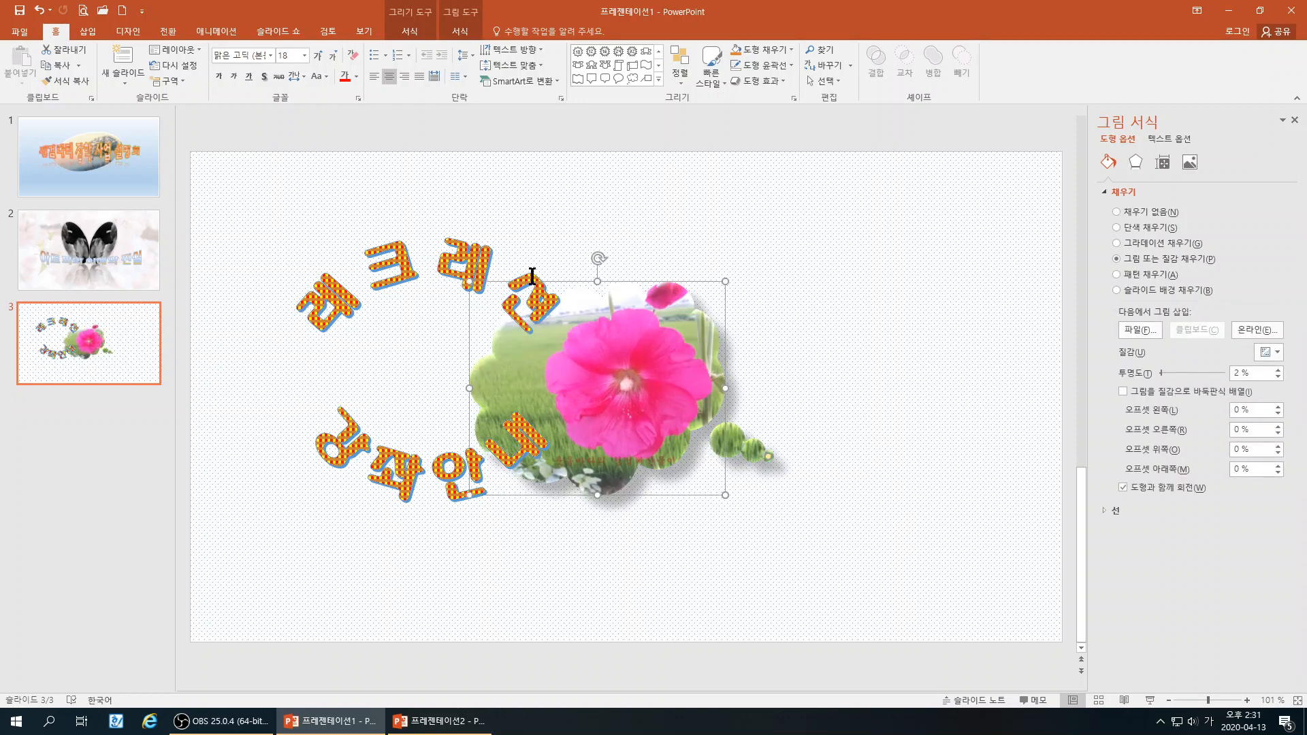
Move the circular WordArt back over the enlarged cloud callout to check the fit
{"action": "left_click", "coordinate": [420, 269]}
{"action": "left_click_drag", "start_coordinate": [340, 272], "coordinate": [513, 291]}
{"action": "left_click", "coordinate": [773, 459]}
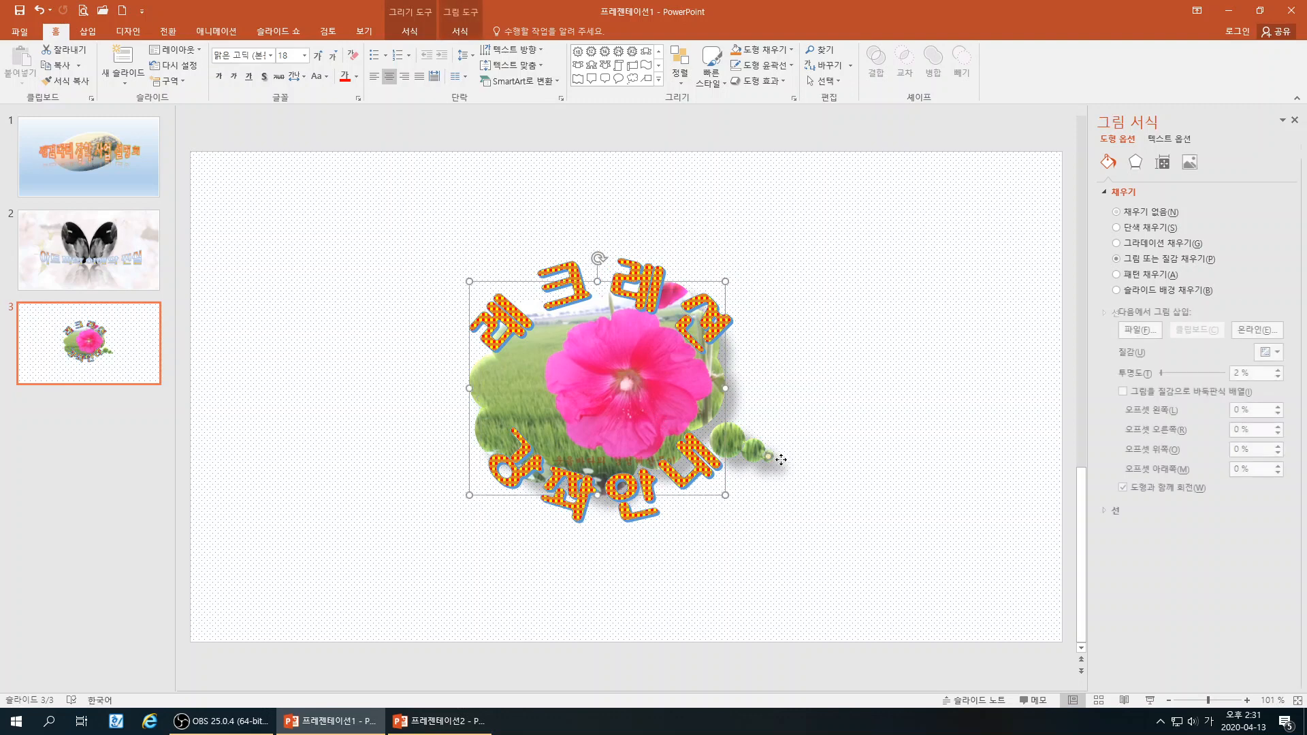
{"action": "left_click", "coordinate": [787, 466]}
{"action": "left_click", "coordinate": [599, 300]}
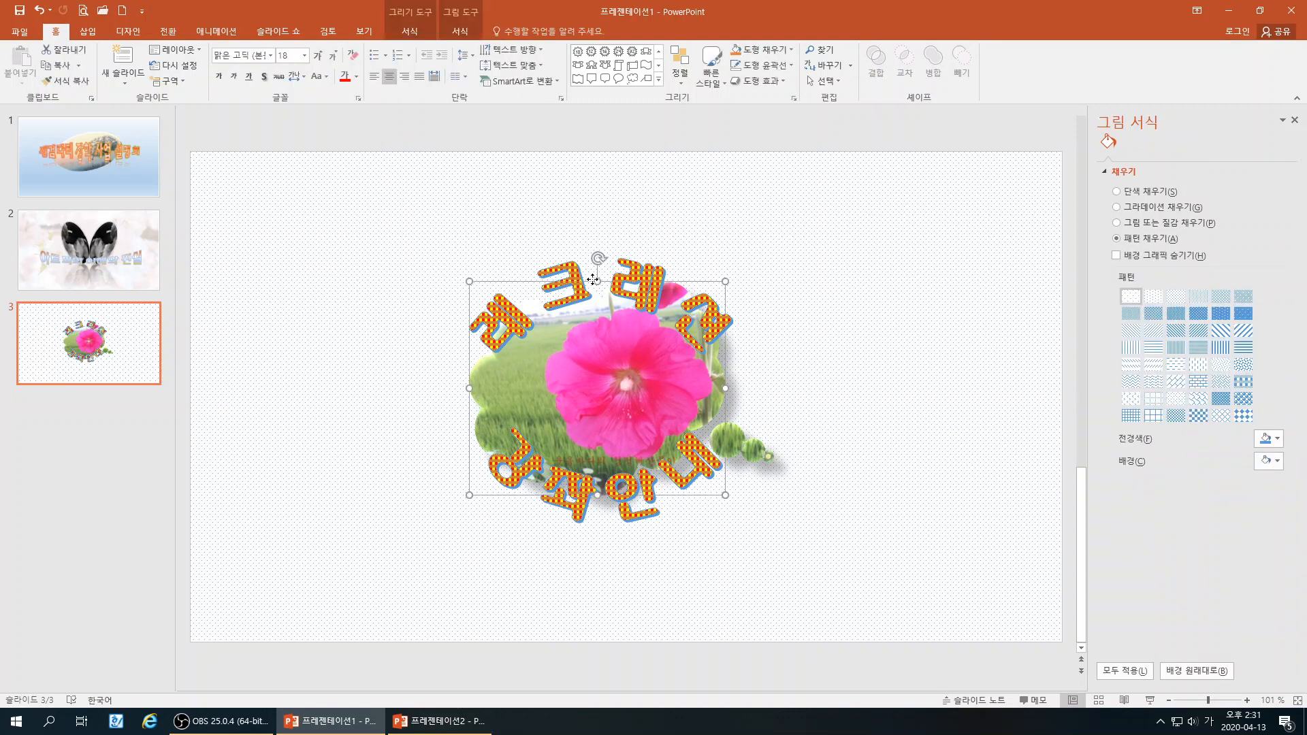
Move the circular WordArt off the cloud callout and reduce the callout slightly from its upper corner
{"action": "left_click_drag", "start_coordinate": [613, 280], "coordinate": [396, 269]}
{"action": "left_click", "coordinate": [684, 389]}
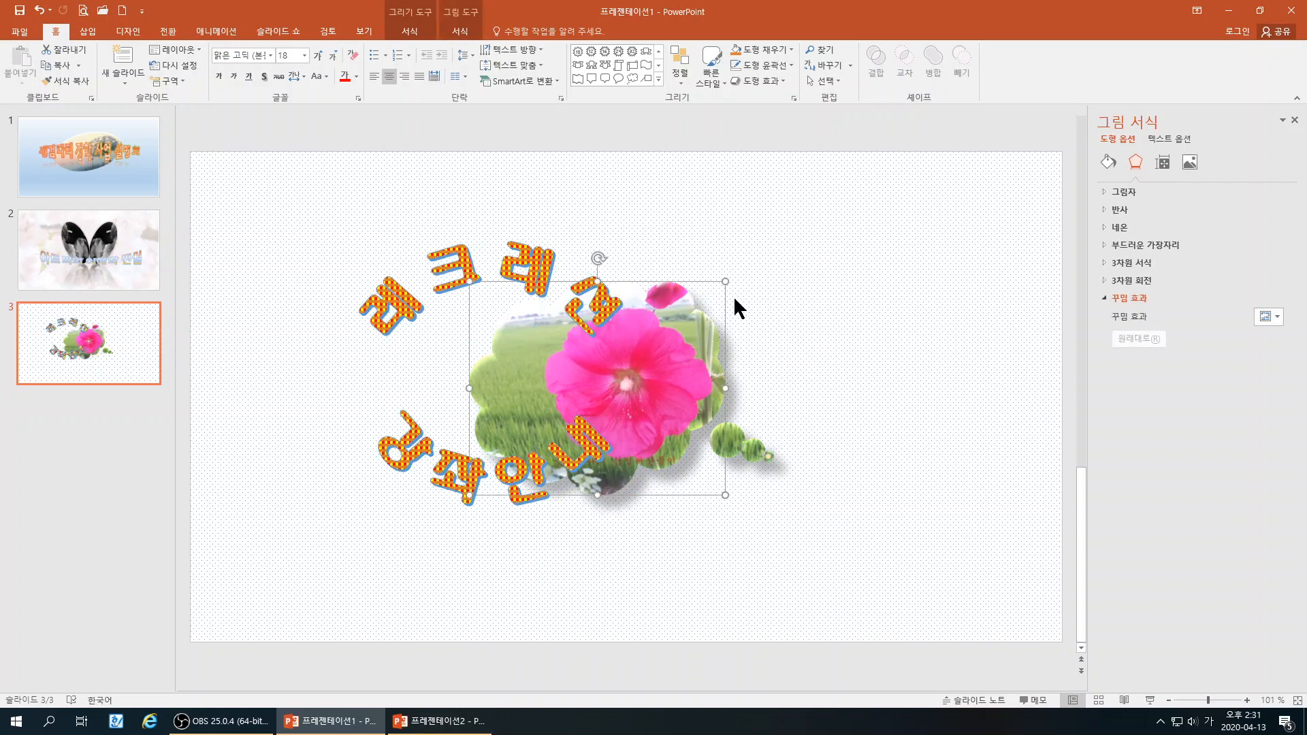
{"action": "left_click_drag", "start_coordinate": [723, 283], "coordinate": [703, 300]}
Move the circular WordArt back so its text surrounds the flower picture, and deselect it
{"action": "left_click", "coordinate": [483, 277]}
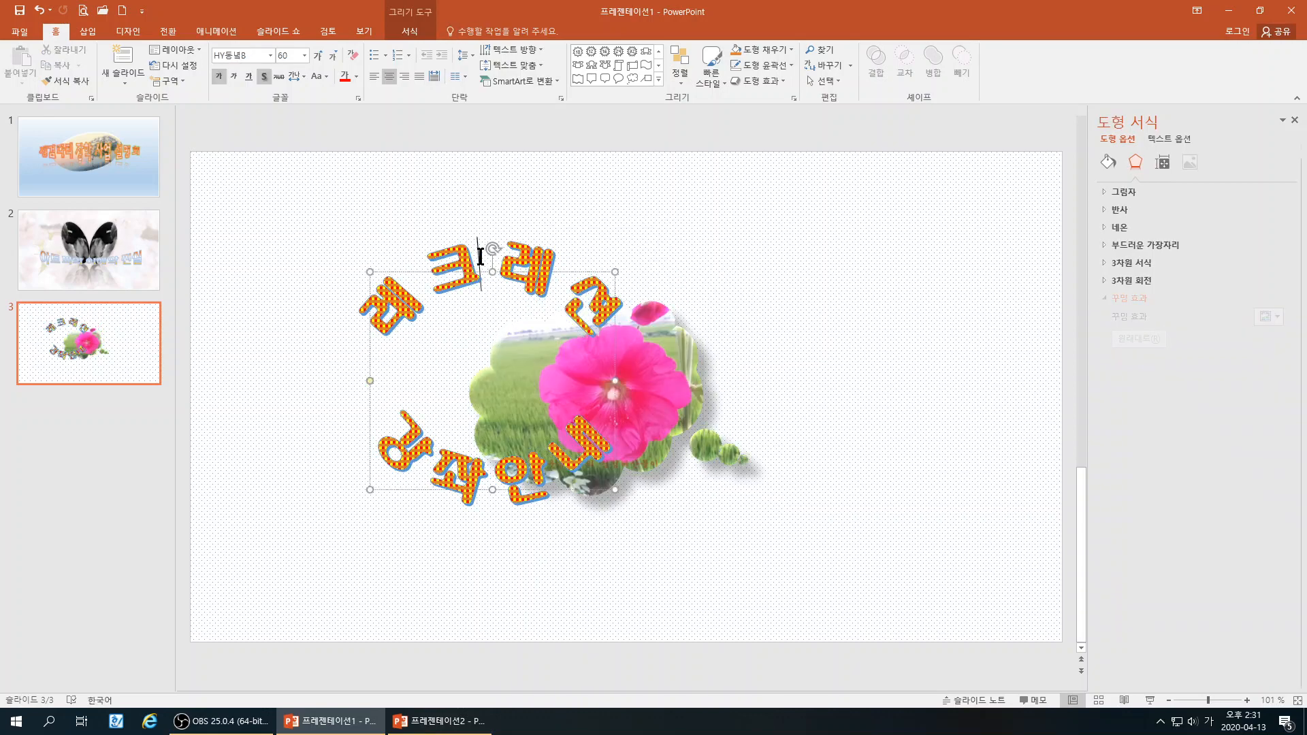
{"action": "left_click_drag", "start_coordinate": [562, 274], "coordinate": [623, 306]}
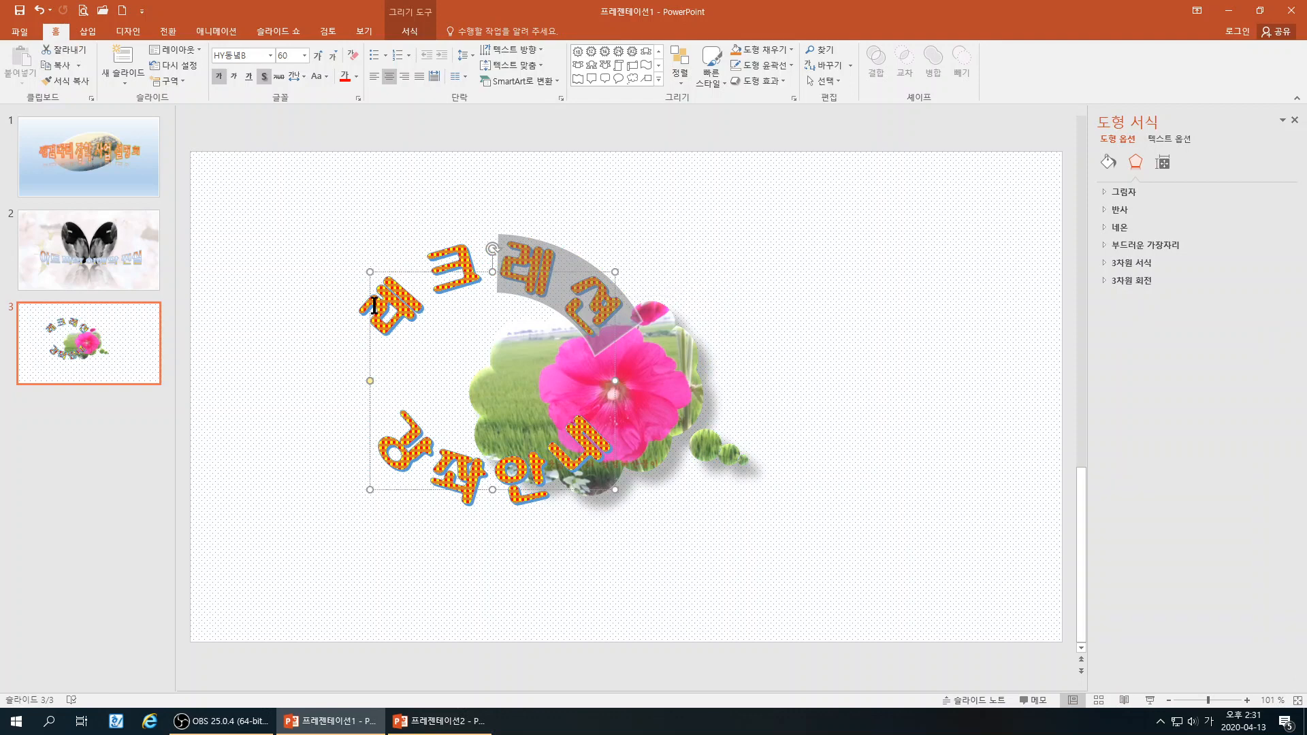
{"action": "left_click_drag", "start_coordinate": [379, 309], "coordinate": [482, 320]}
{"action": "left_click_drag", "start_coordinate": [370, 359], "coordinate": [550, 412]}
{"action": "left_click", "coordinate": [840, 524]}
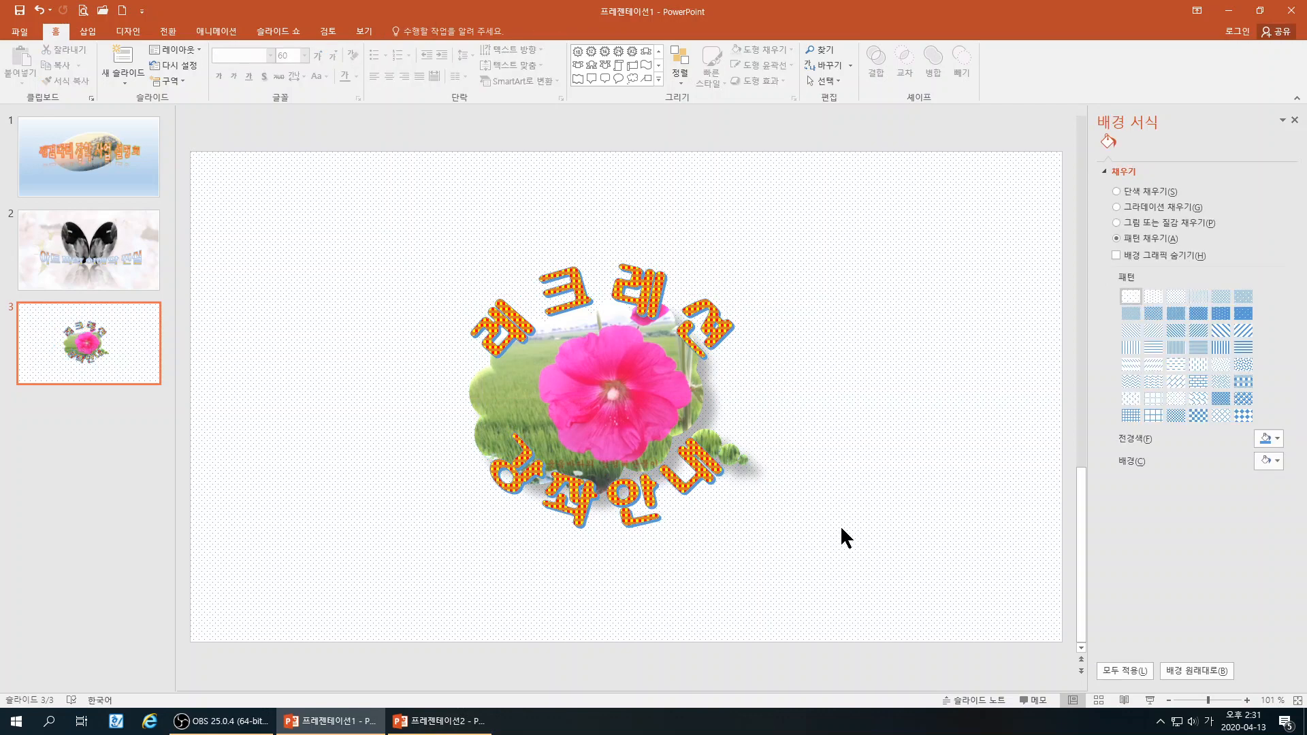
Copy the WordArt and cloud callout together and paste them into a blank document in Hancom 한글
{"action": "mouse_move", "coordinate": [348, 193]}
{"action": "left_mouse_down"}
{"action": "mouse_move", "coordinate": [493, 344]}
{"action": "mouse_move", "coordinate": [996, 660]}
{"action": "left_mouse_up"}
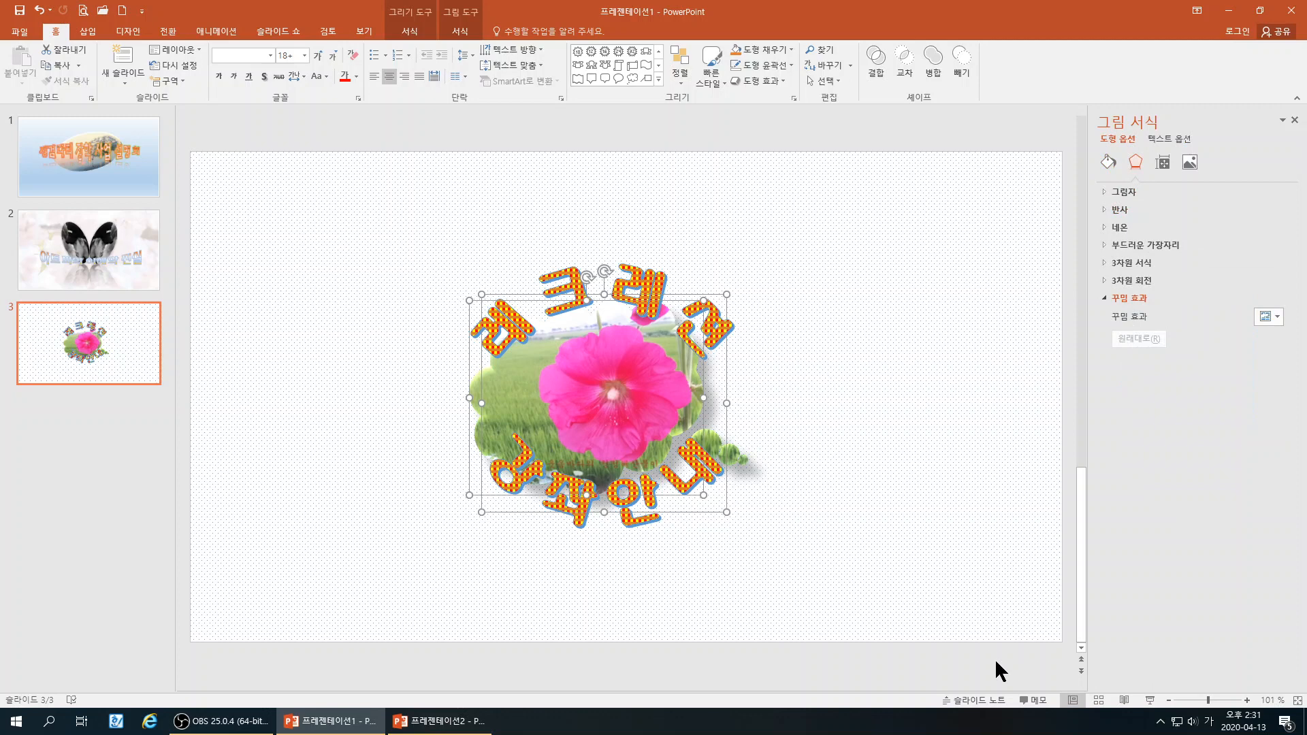
{"action": "right_click", "coordinate": [728, 416]}
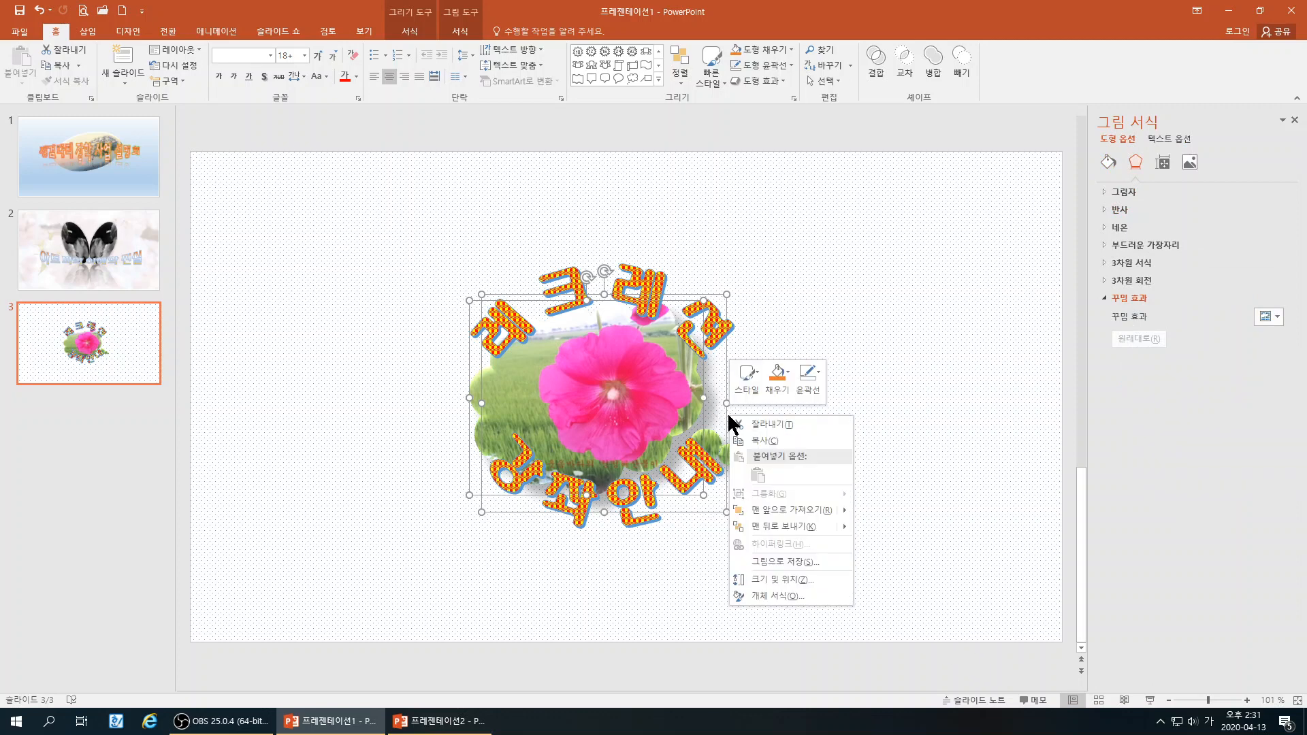
{"action": "left_click", "coordinate": [770, 439]}
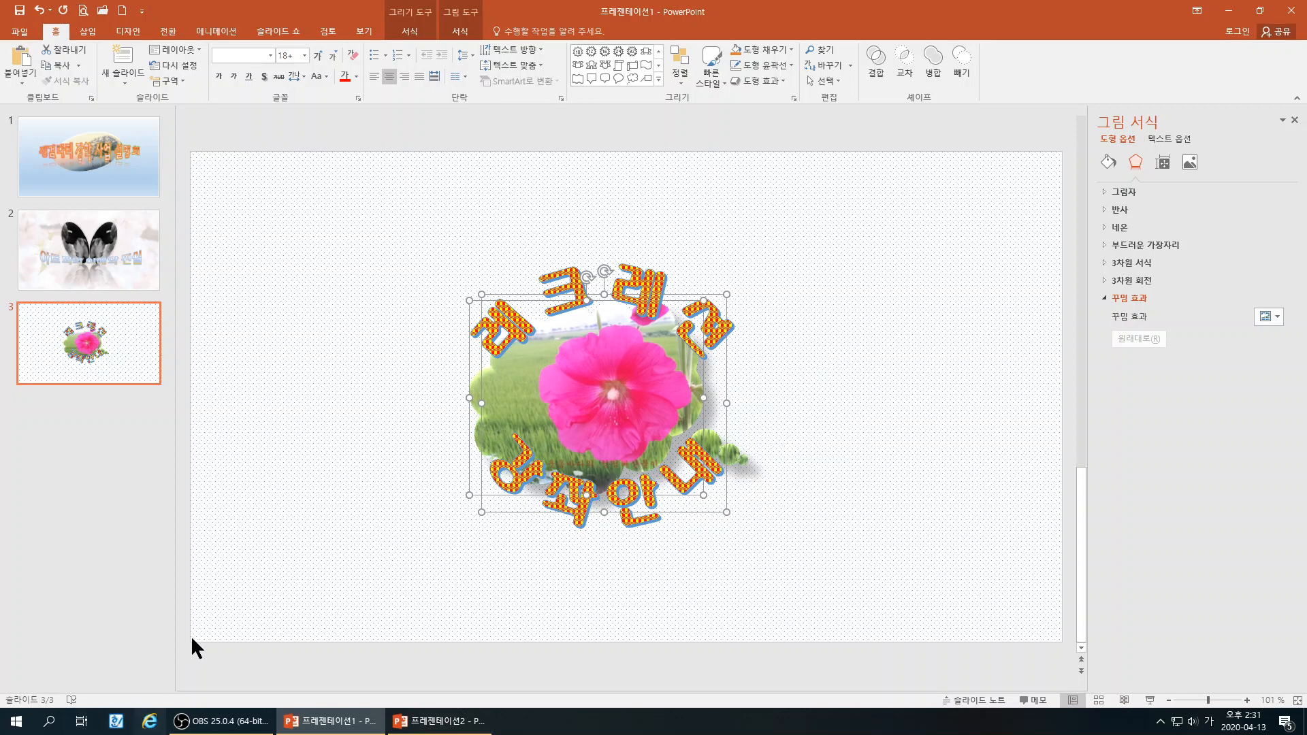
{"action": "left_click", "coordinate": [117, 723]}
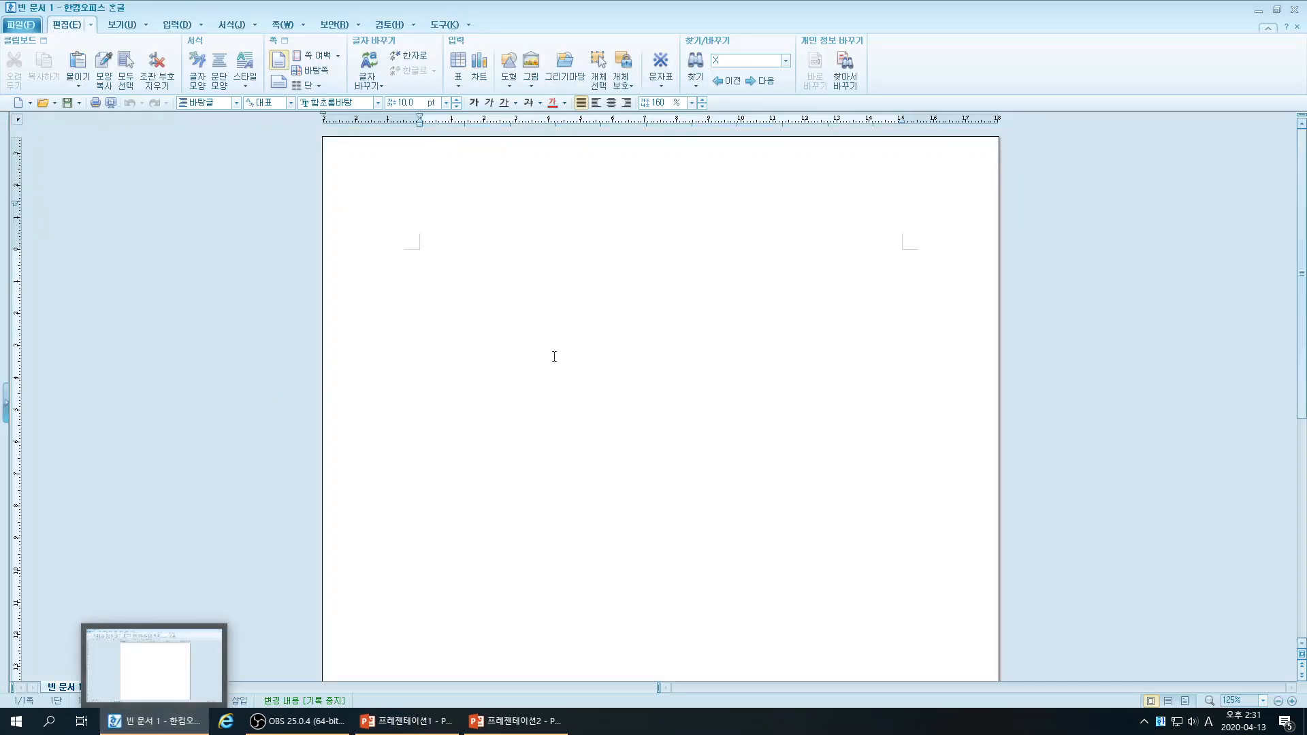
{"action": "right_click", "coordinate": [493, 350]}
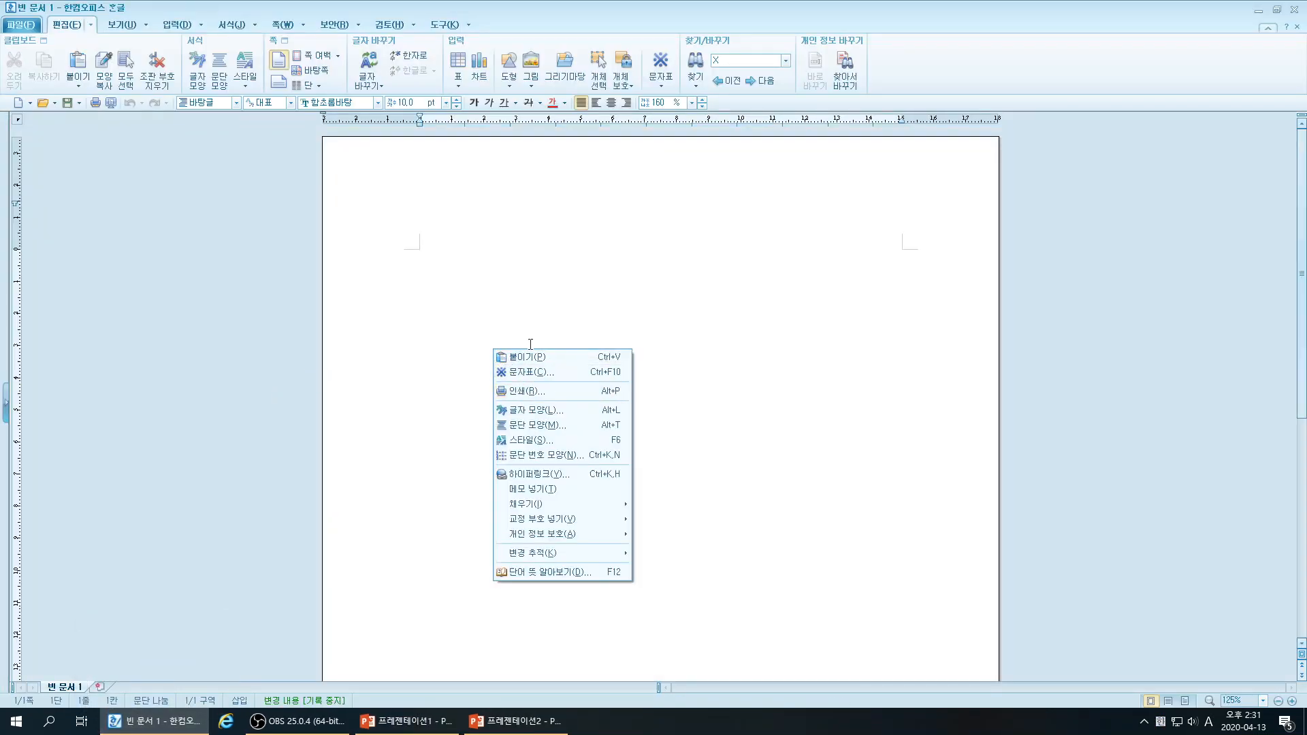
{"action": "left_click", "coordinate": [528, 356]}
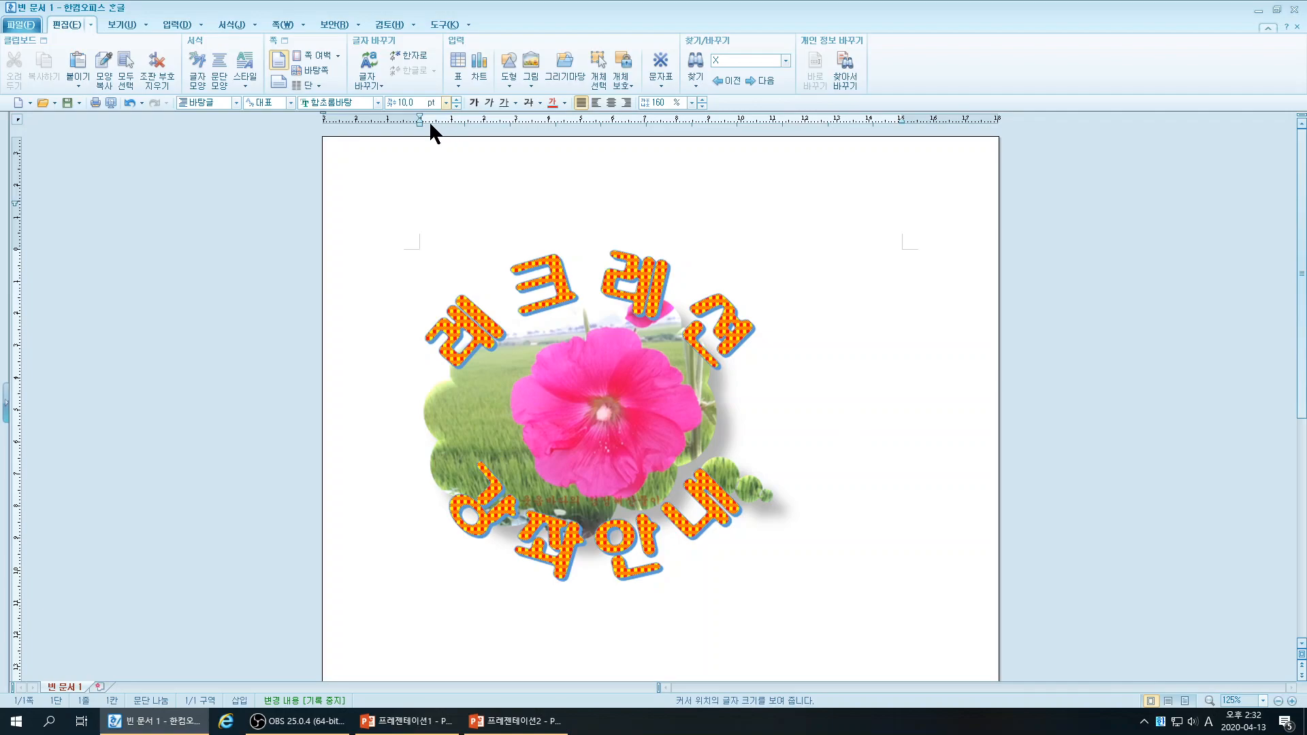
Look through the 글맵시 style gallery in 한글 without inserting anything
{"action": "left_click", "coordinate": [174, 25]}
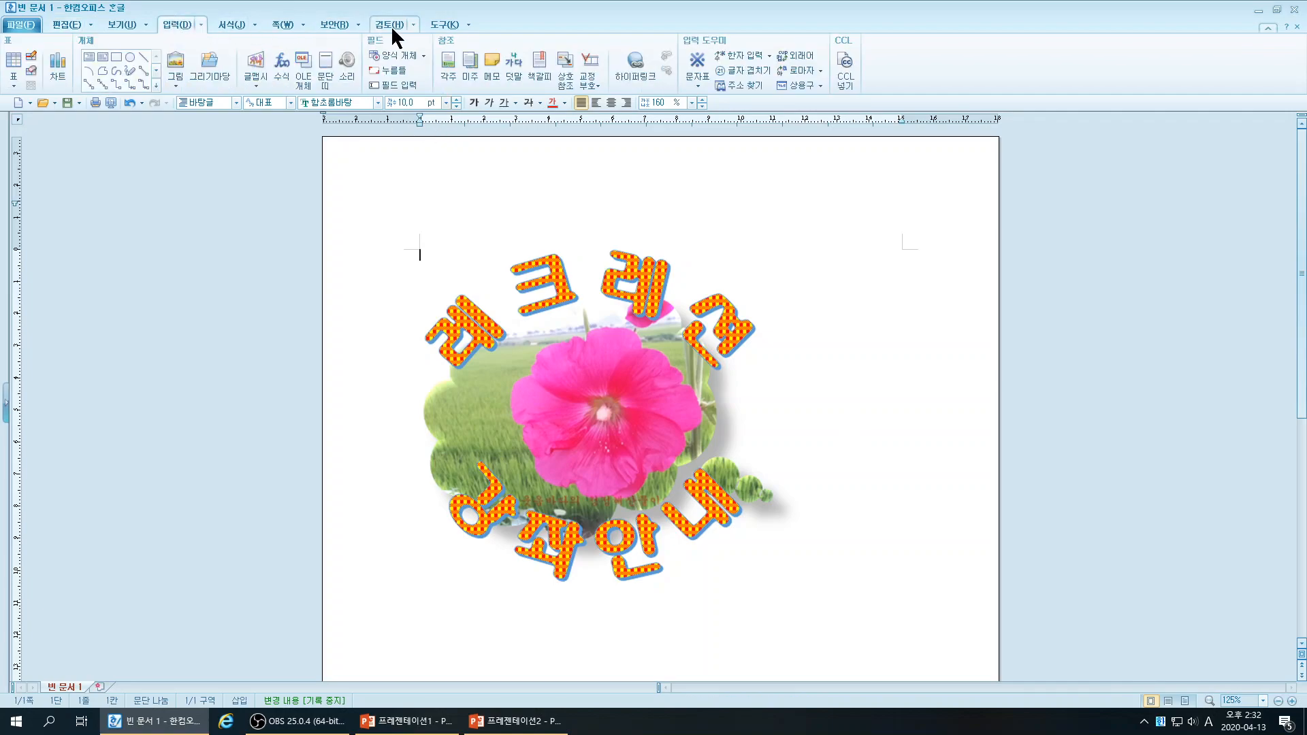
{"action": "left_click", "coordinate": [254, 76]}
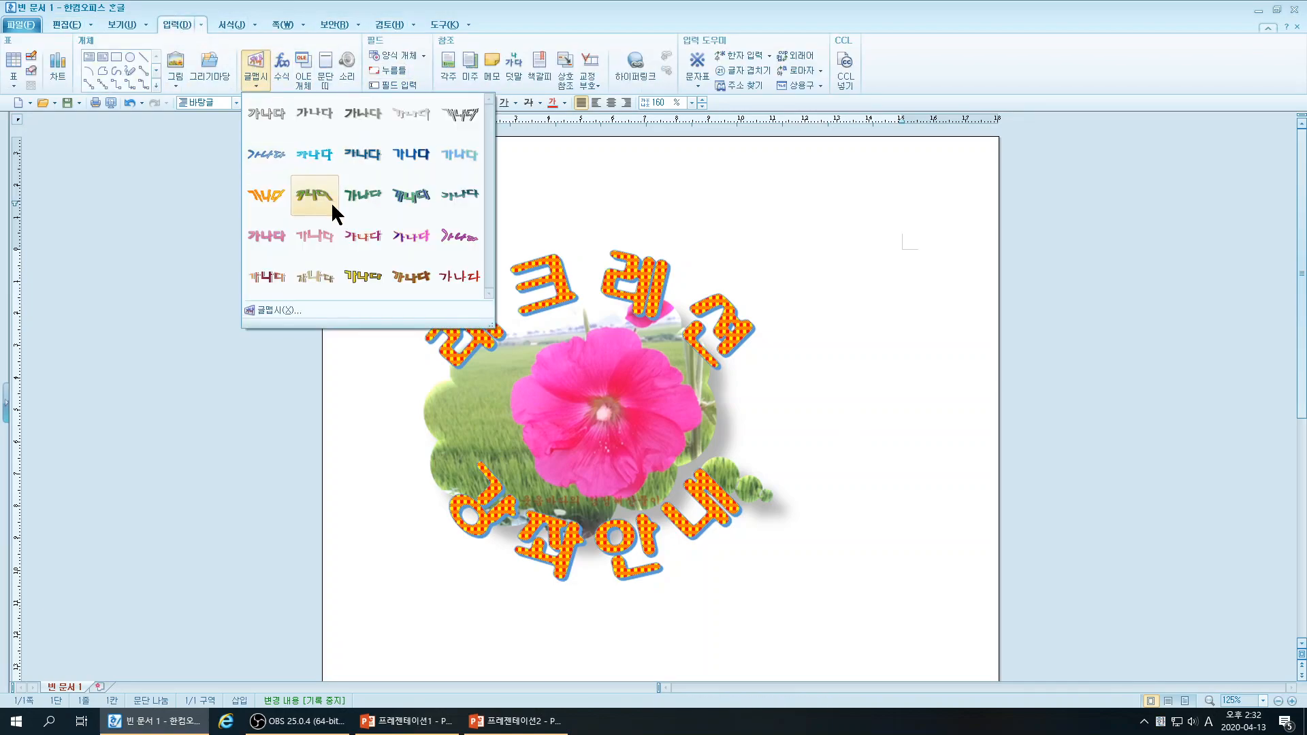
{"action": "left_click", "coordinate": [903, 490]}
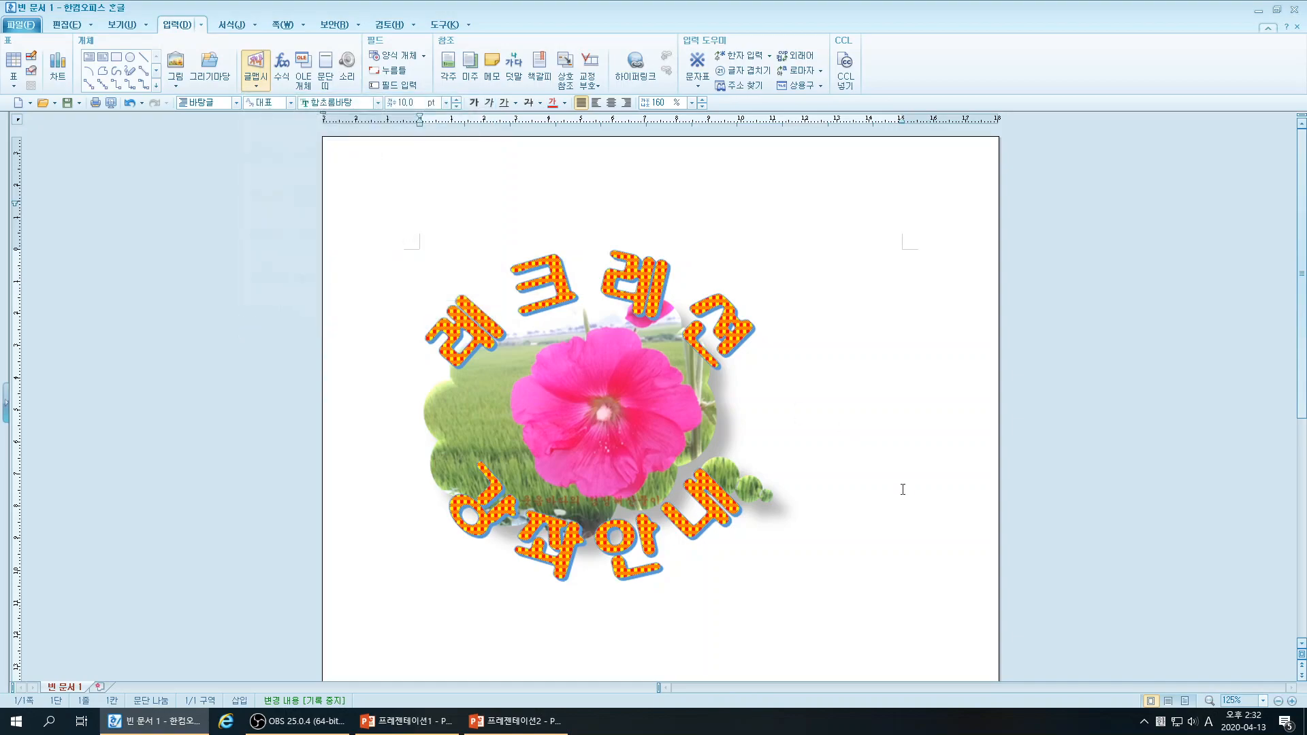
Shrink the pasted picture to about 57.7 × 49.7 mm and shift it slightly down on the page
{"action": "left_click", "coordinate": [679, 457]}
{"action": "left_click_drag", "start_coordinate": [804, 581], "coordinate": [604, 409]}
{"action": "left_click_drag", "start_coordinate": [520, 342], "coordinate": [528, 371]}
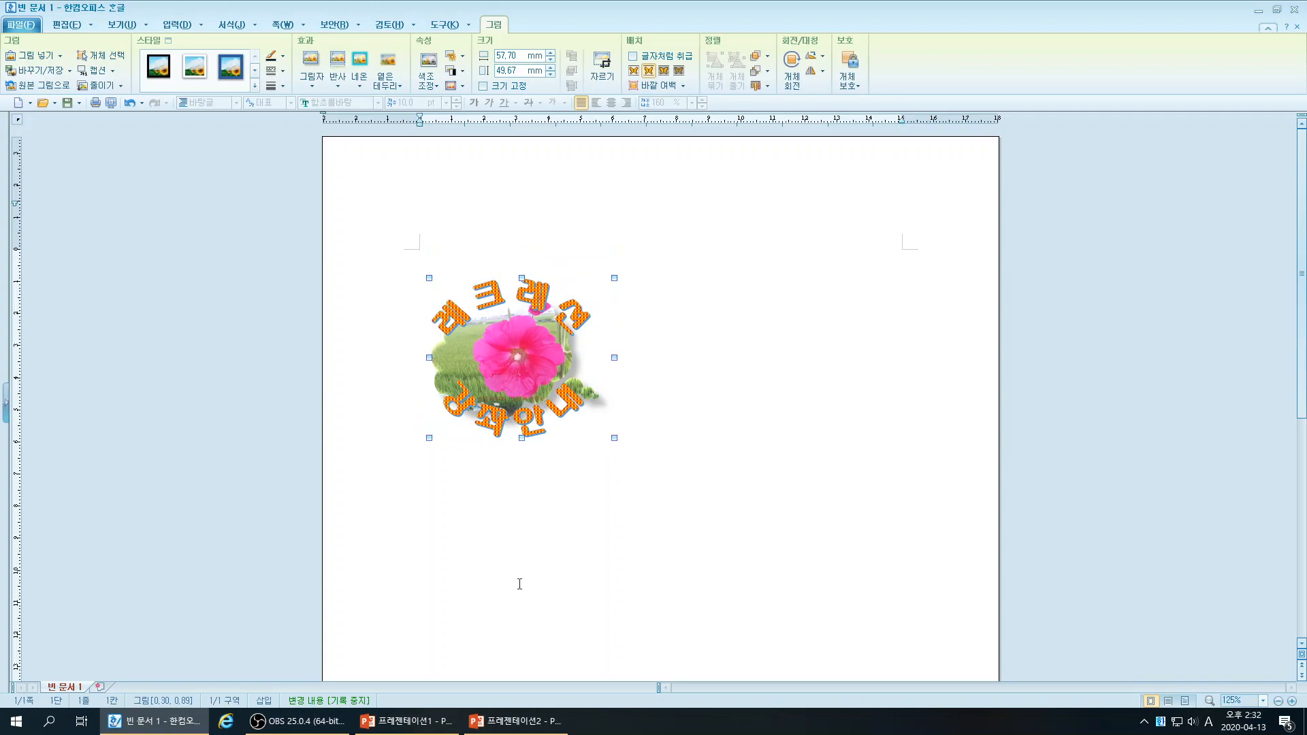
Switch back to 프레젠테이션1 in PowerPoint and deselect the WordArt and cloud callout
{"action": "left_click", "coordinate": [521, 722]}
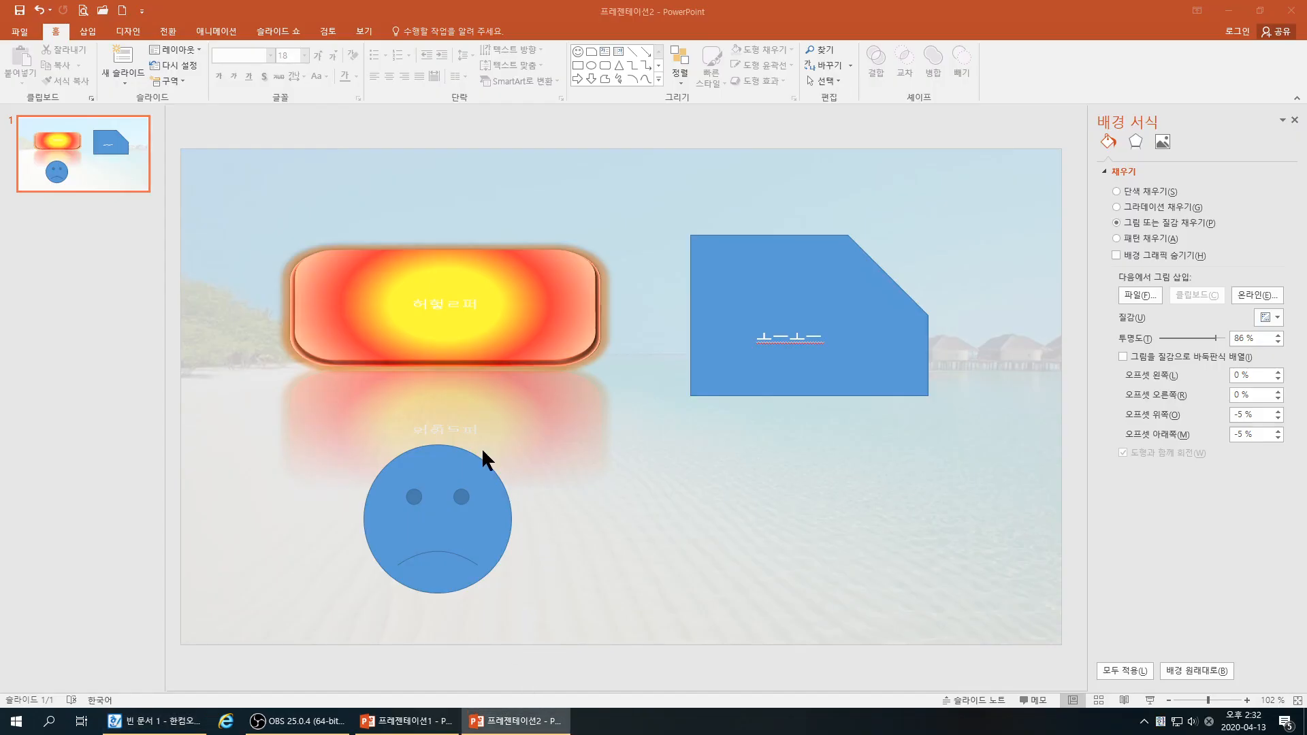
{"action": "left_click", "coordinate": [407, 721]}
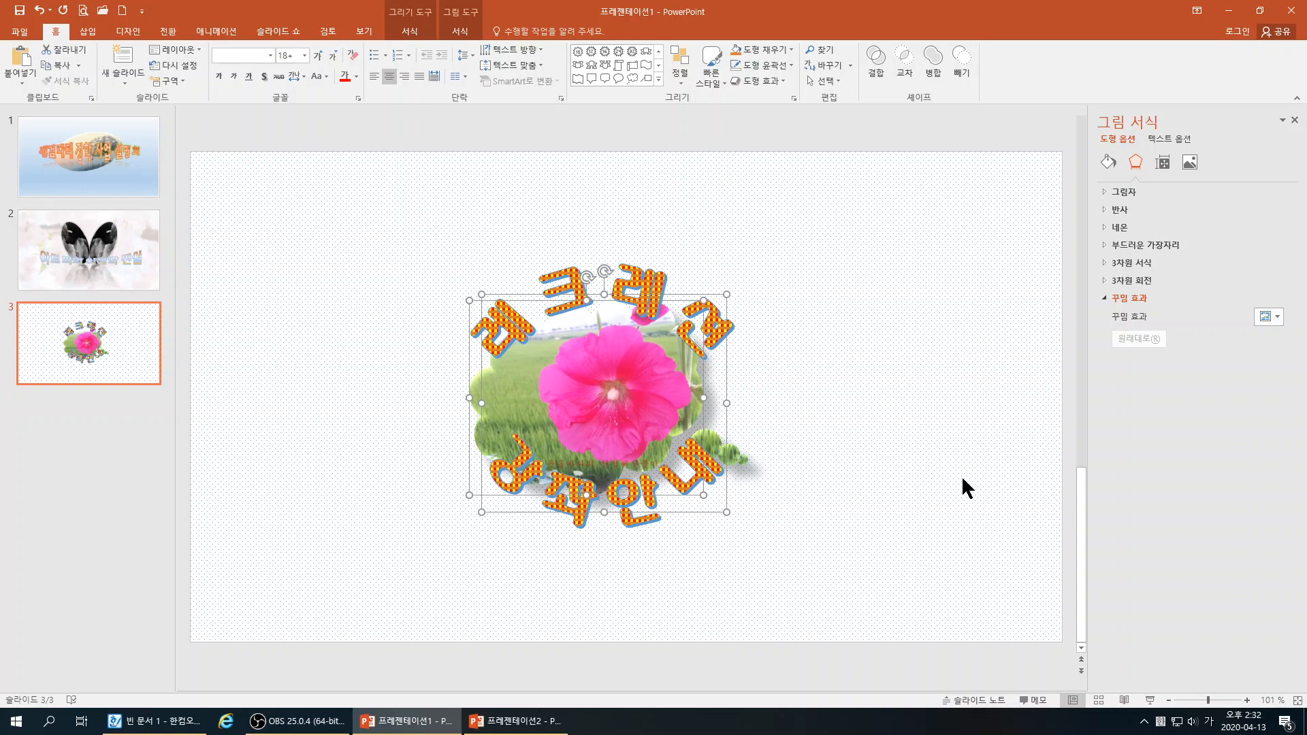
{"action": "left_click", "coordinate": [916, 473]}
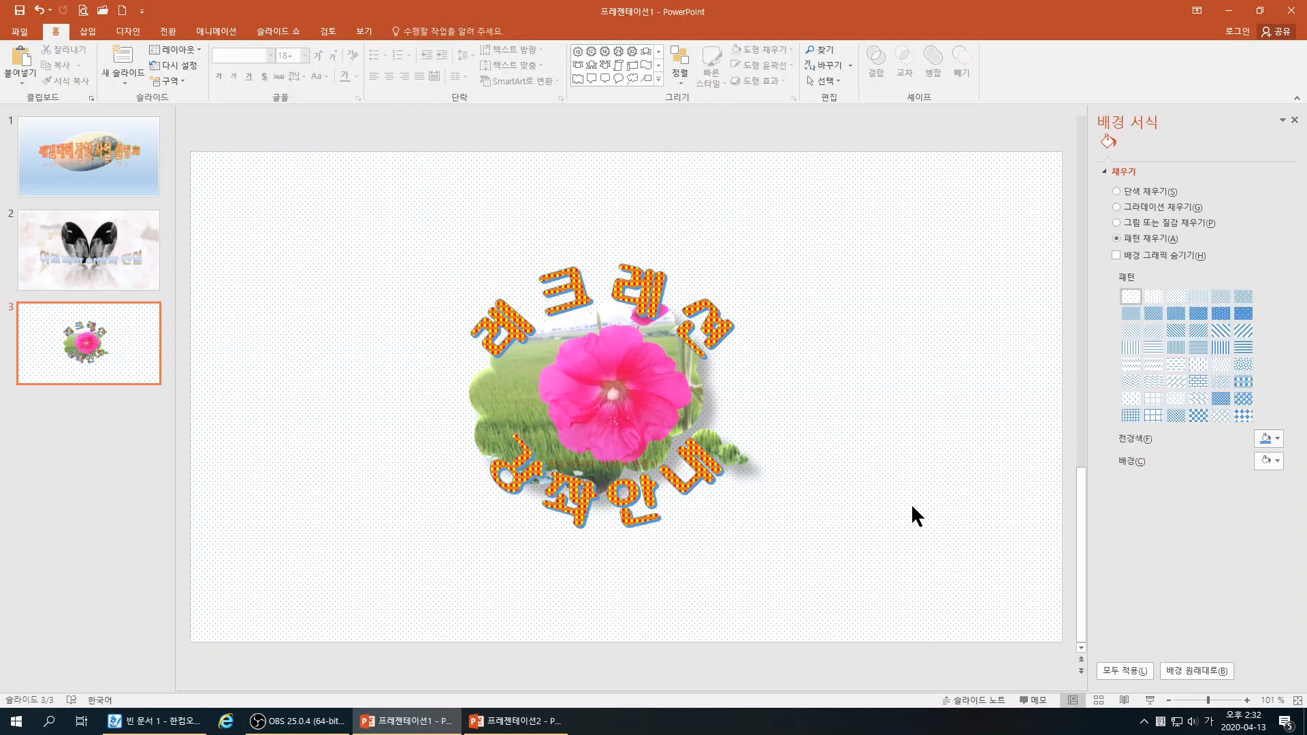